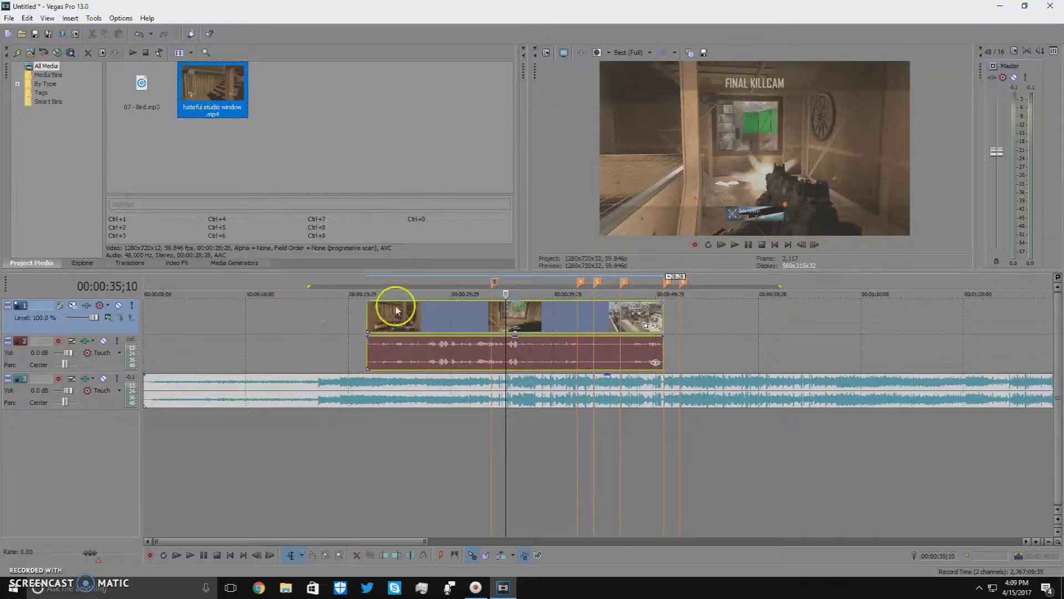
Move the gameplay clip about one second later on the timeline
left_click(405, 322)
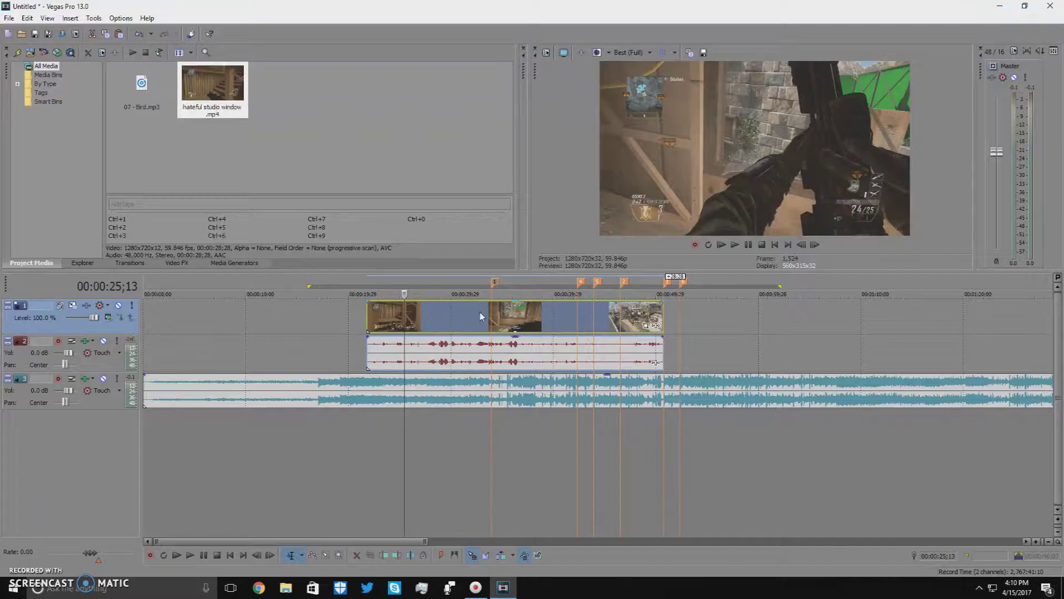
mouse_move(436, 315)
left_mouse_down()
mouse_move(454, 316)
mouse_move(446, 357)
left_mouse_up()
Delete the first marker and place it again at 00:00:33;27, on the start of the music beat
left_click(496, 283)
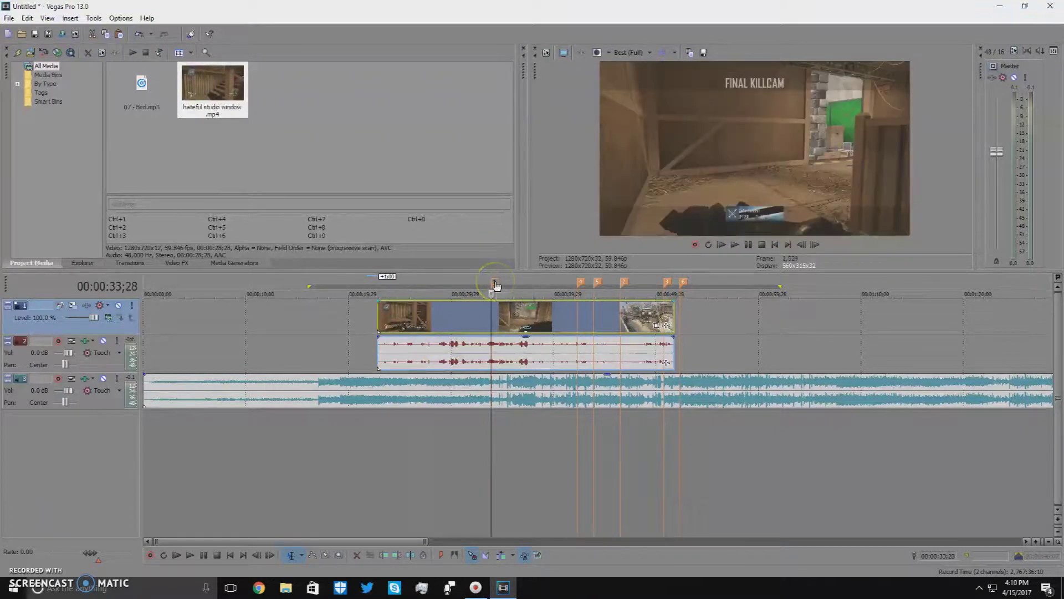
scroll(497, 286, "up", 6)
right_click(594, 283)
left_click(602, 287)
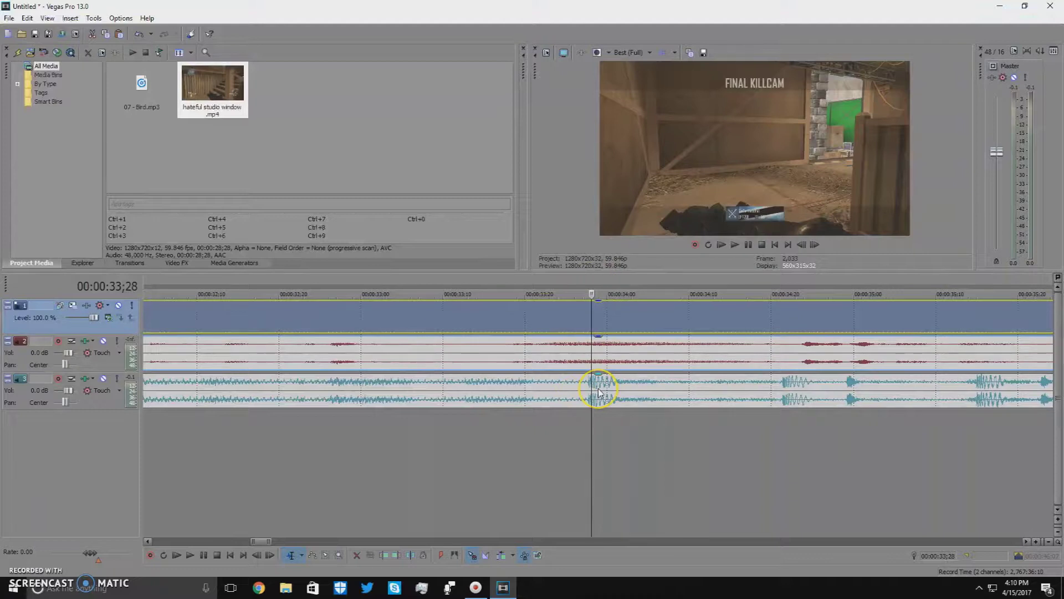
key("Left")
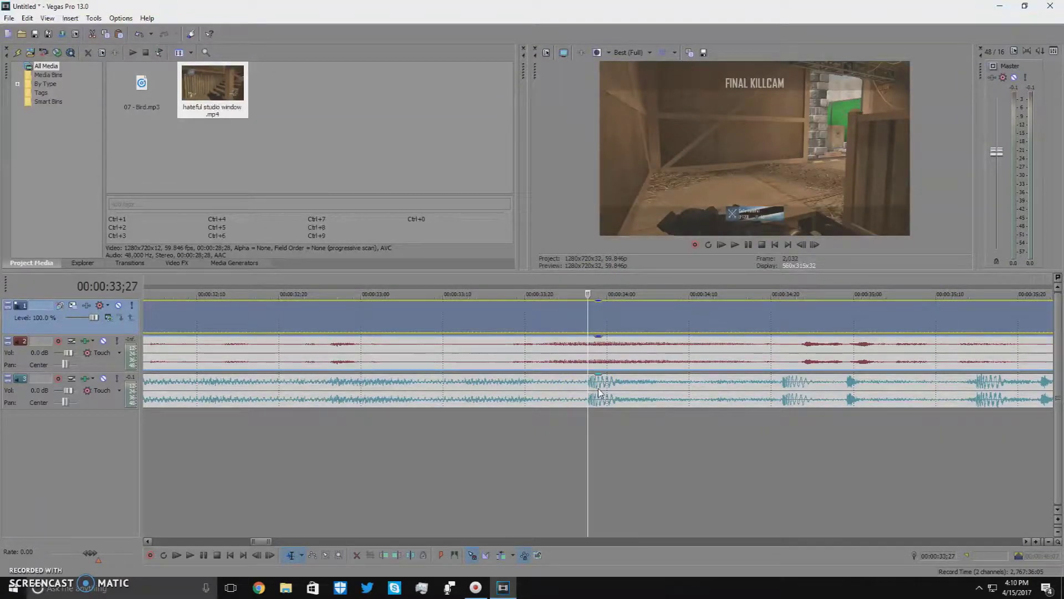
left_click(589, 287)
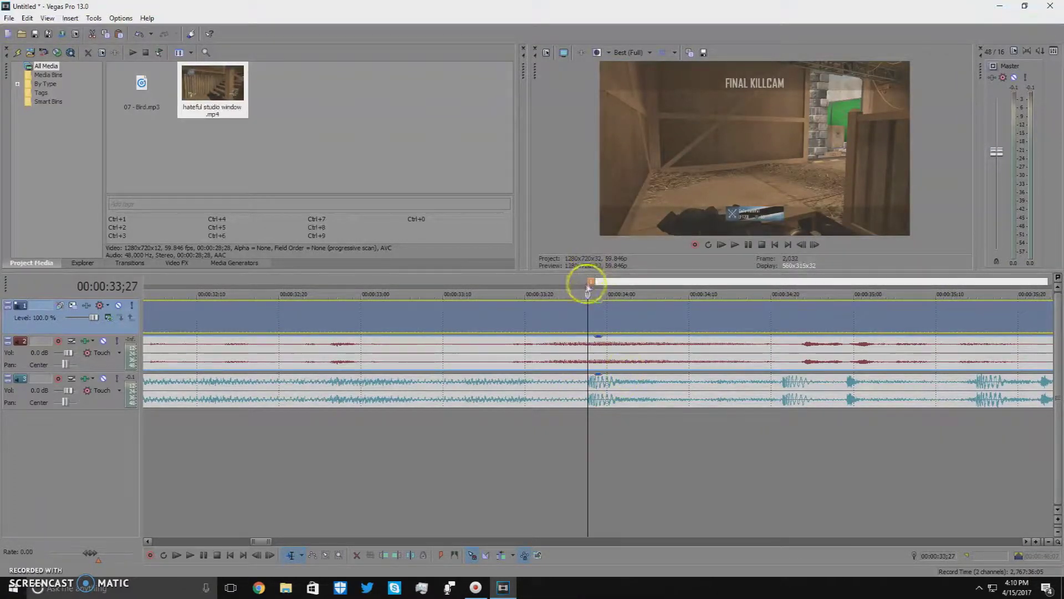
Move the gameplay clip about four seconds later so that it starts at 00:00:26;23
scroll(629, 369, "down", 10)
scroll(578, 391, "up", 10)
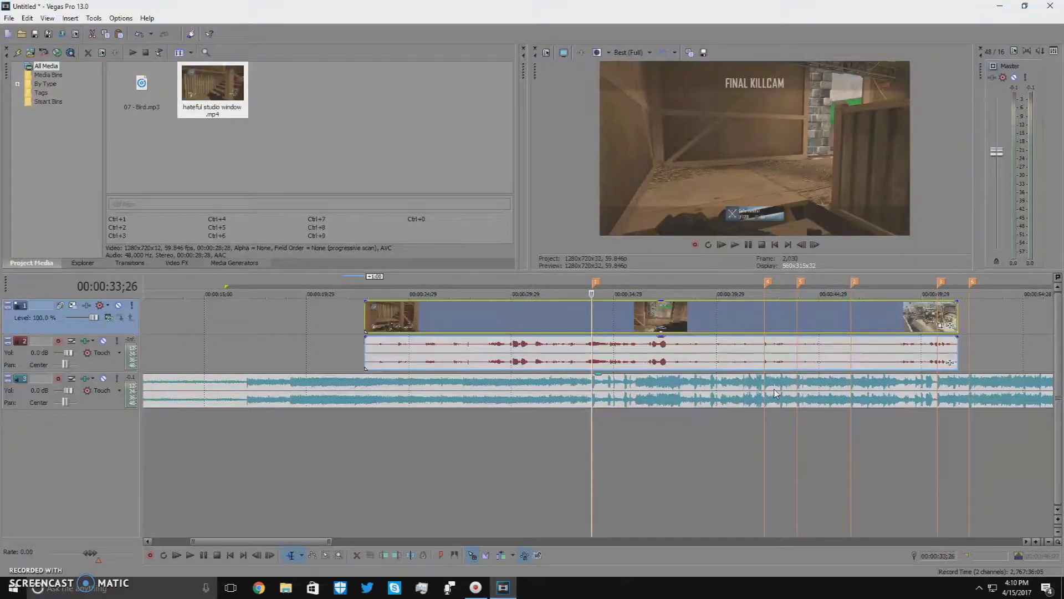
left_click(573, 360)
mouse_move(557, 308)
left_mouse_down()
mouse_move(662, 339)
mouse_move(567, 315)
mouse_move(578, 316)
mouse_move(594, 320)
mouse_move(553, 326)
left_mouse_up()
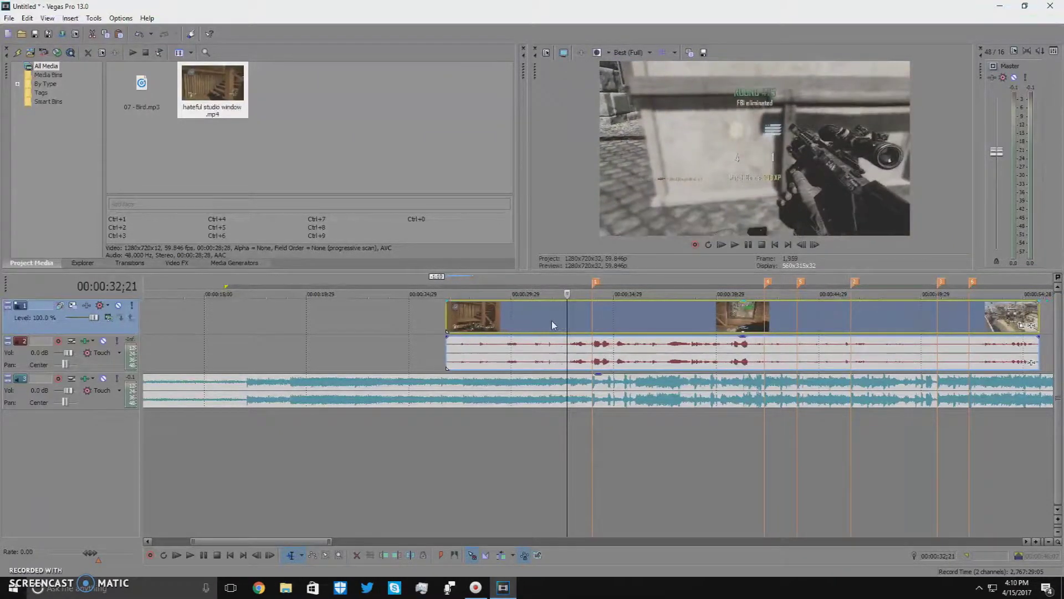
Open the properties of the gameplay video event and close them again
right_click(550, 325)
left_click(504, 314)
right_click(535, 315)
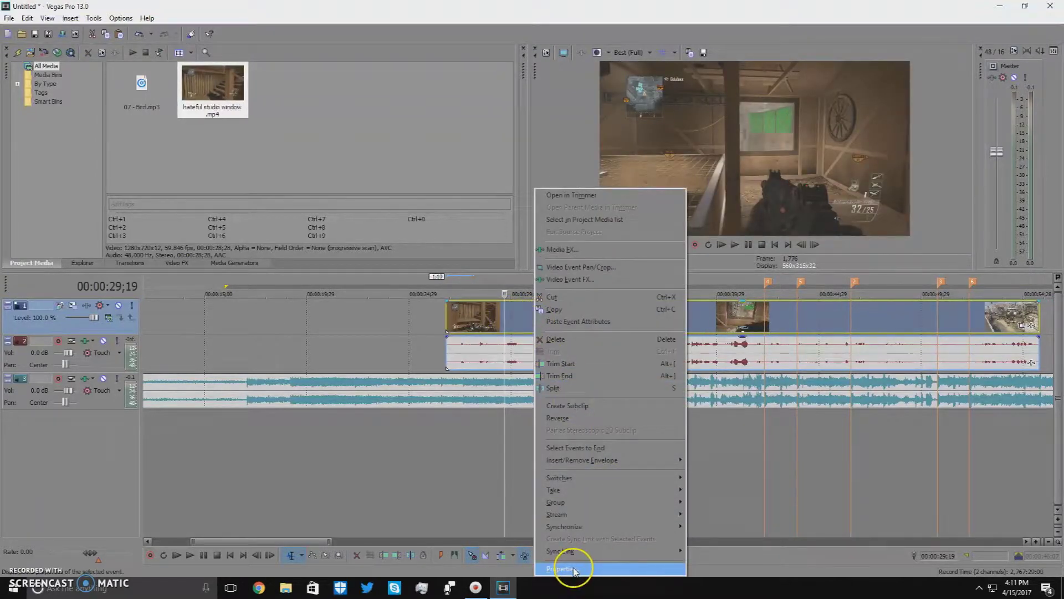
left_click(575, 569)
left_click(637, 82)
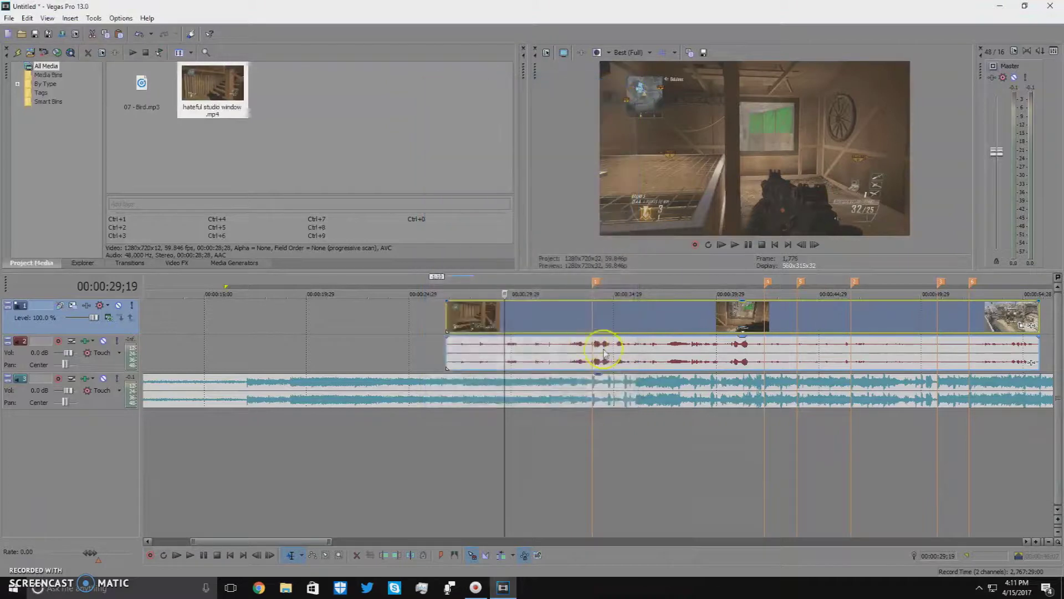
Insert a velocity envelope on the gameplay video event
right_click(542, 313)
mouse_move(577, 468)
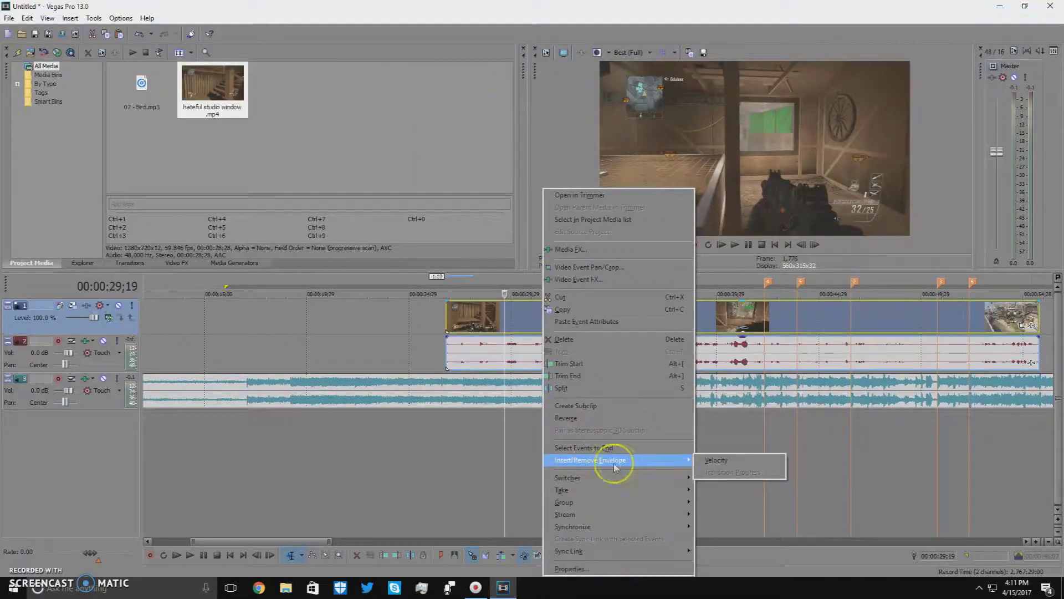
left_click(715, 461)
Add a velocity envelope point on the video event at the first marker, 00:00:33;27
scroll(565, 332, "up", 3)
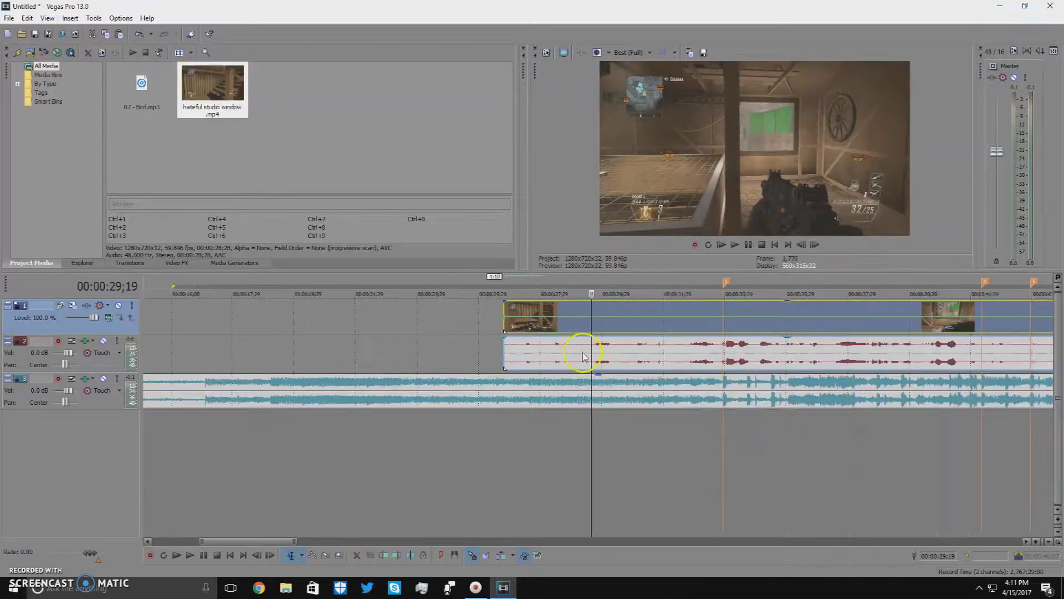
scroll(583, 356, "up", 1)
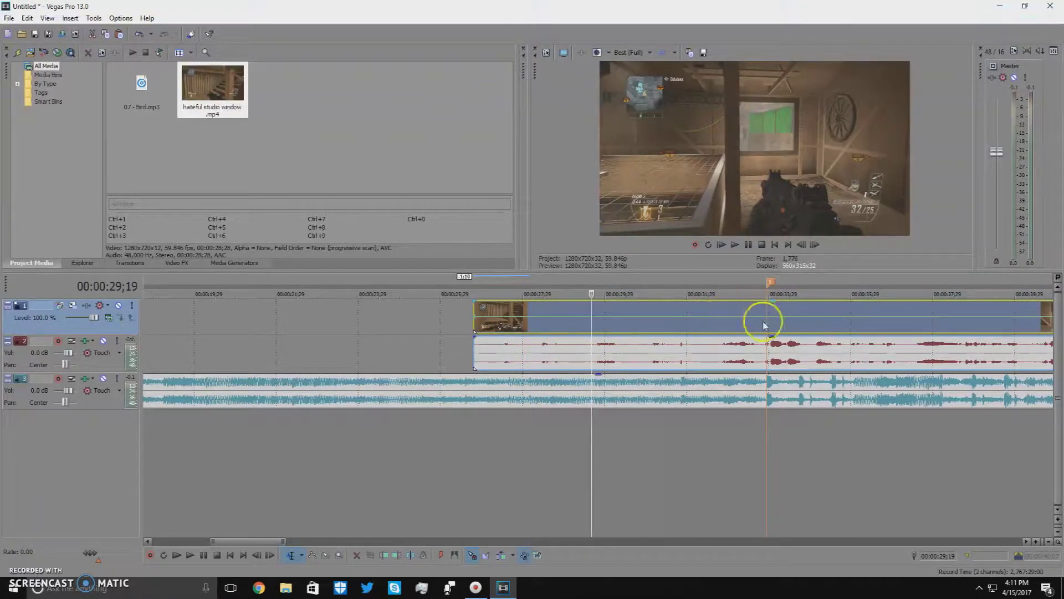
left_click(766, 281)
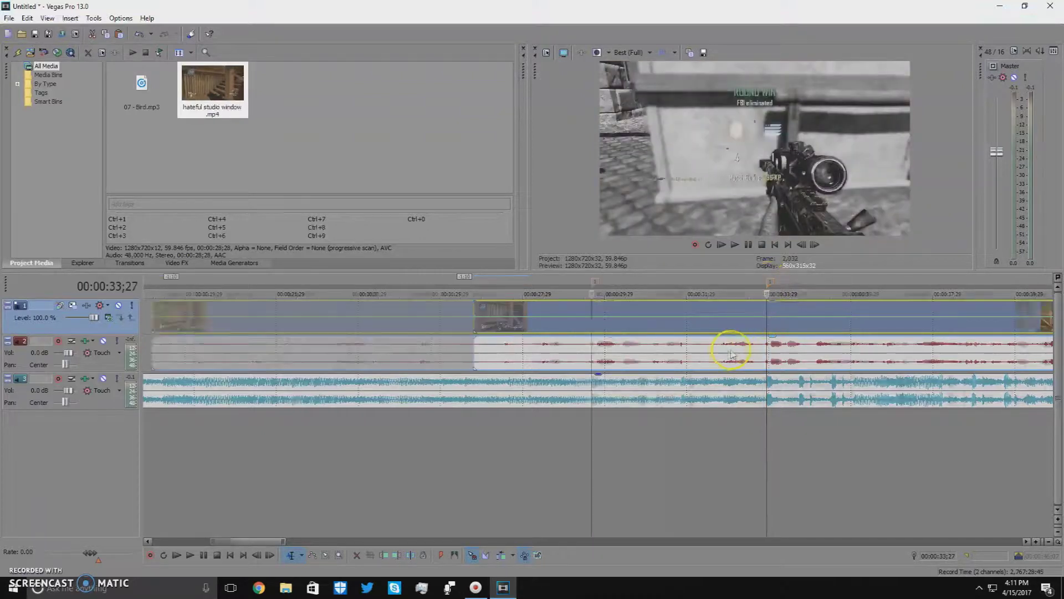
scroll(720, 353, "up", 1)
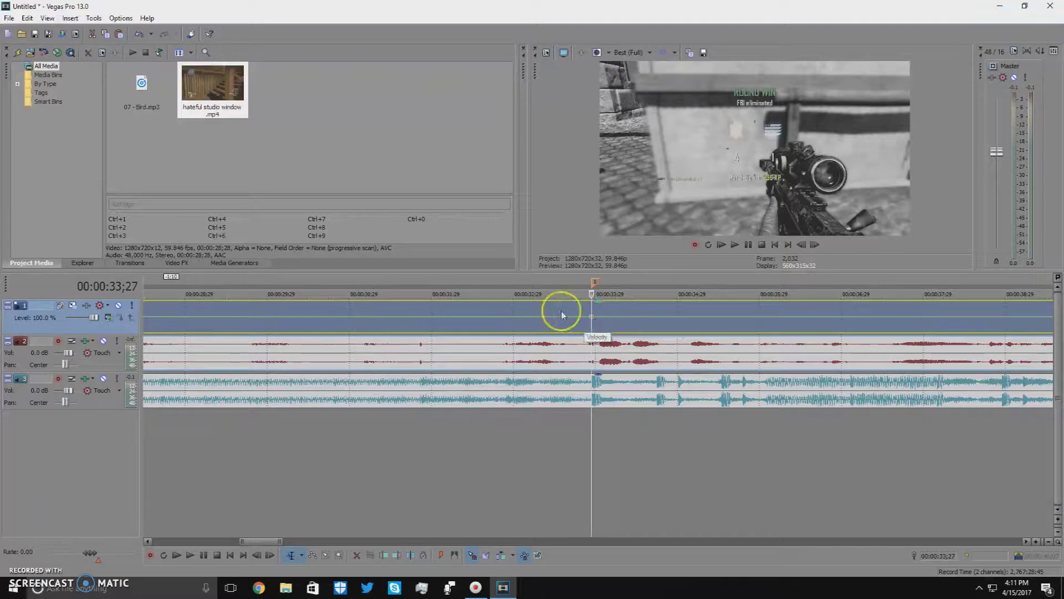
scroll(559, 313, "down", 1)
scroll(592, 316, "up", 4)
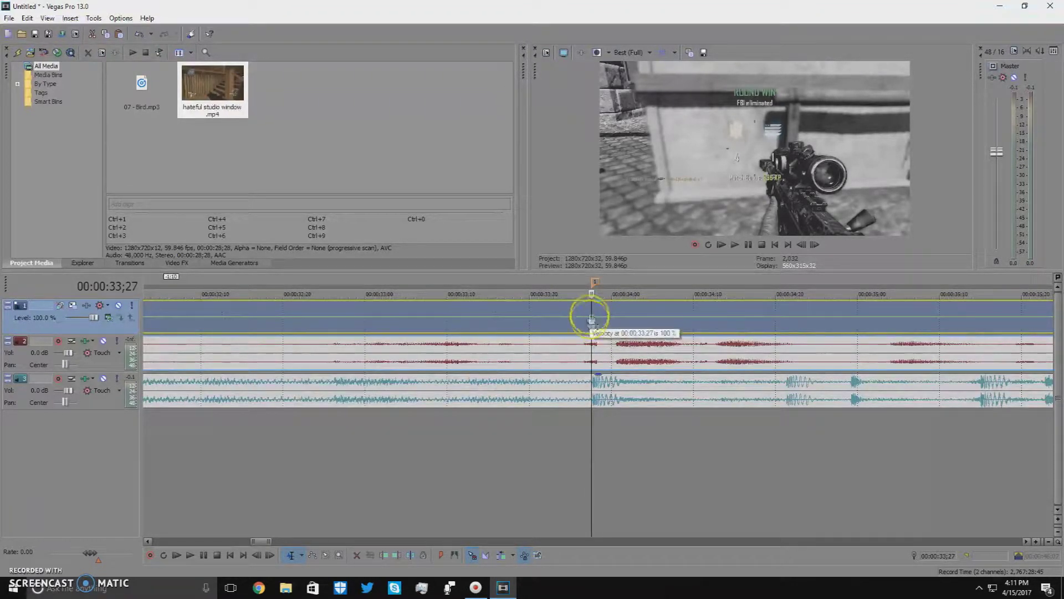
Lower the velocity point at the start of the video event to 24%, with the cursor parked on the first marker for preview
scroll(590, 323, "down", 3)
scroll(589, 324, "down", 1)
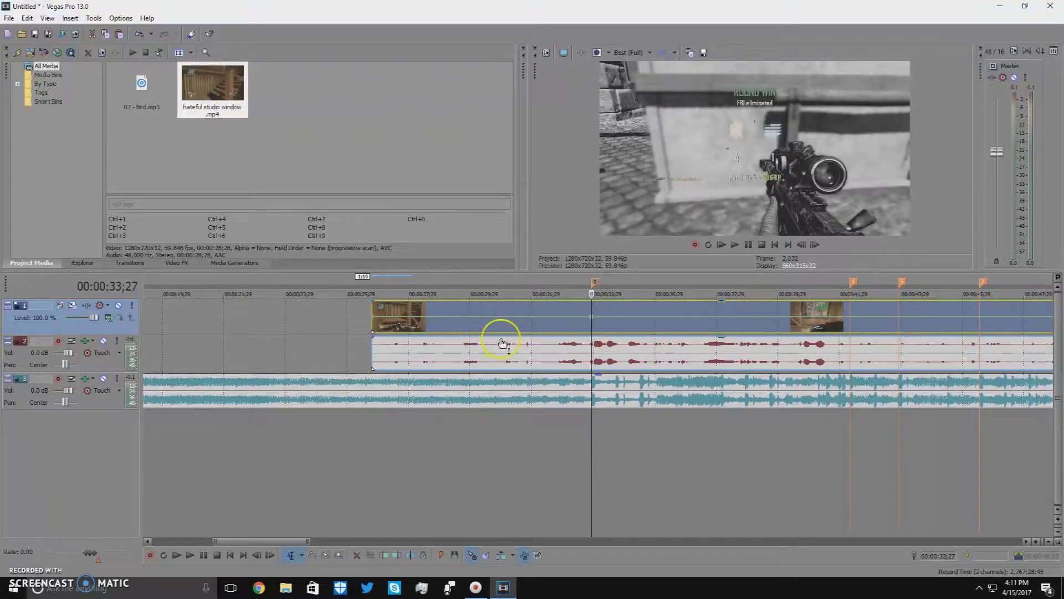
left_click(374, 320)
scroll(374, 325, "up", 4)
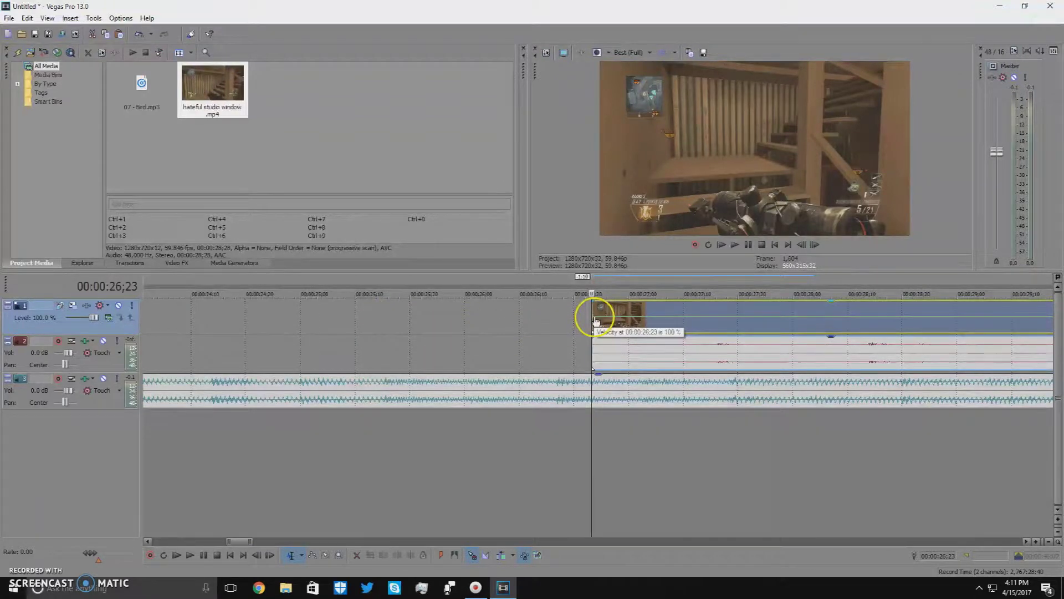
scroll(665, 357, "down", 6)
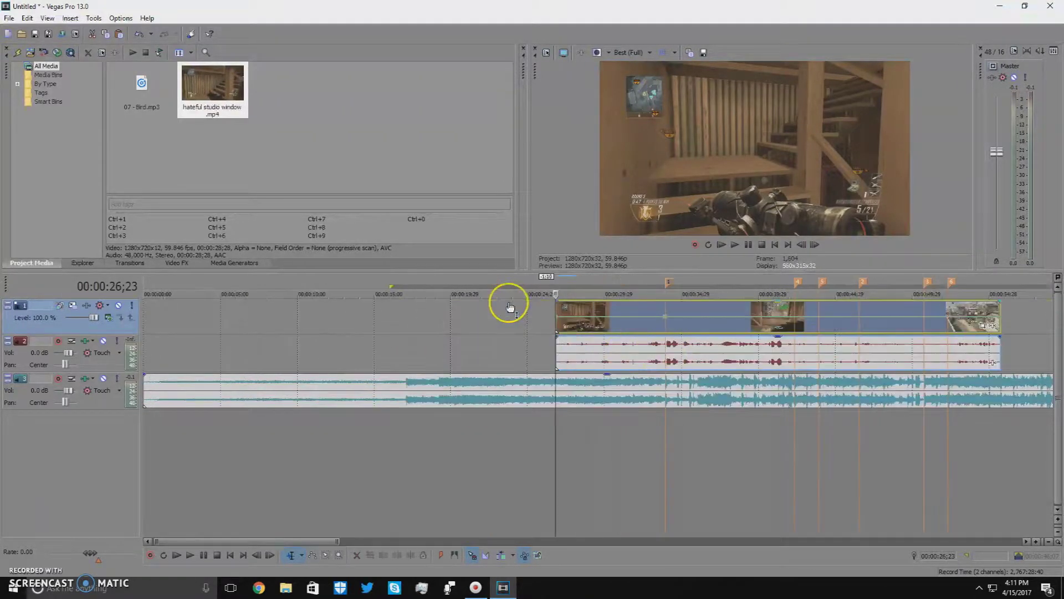
left_click(669, 283)
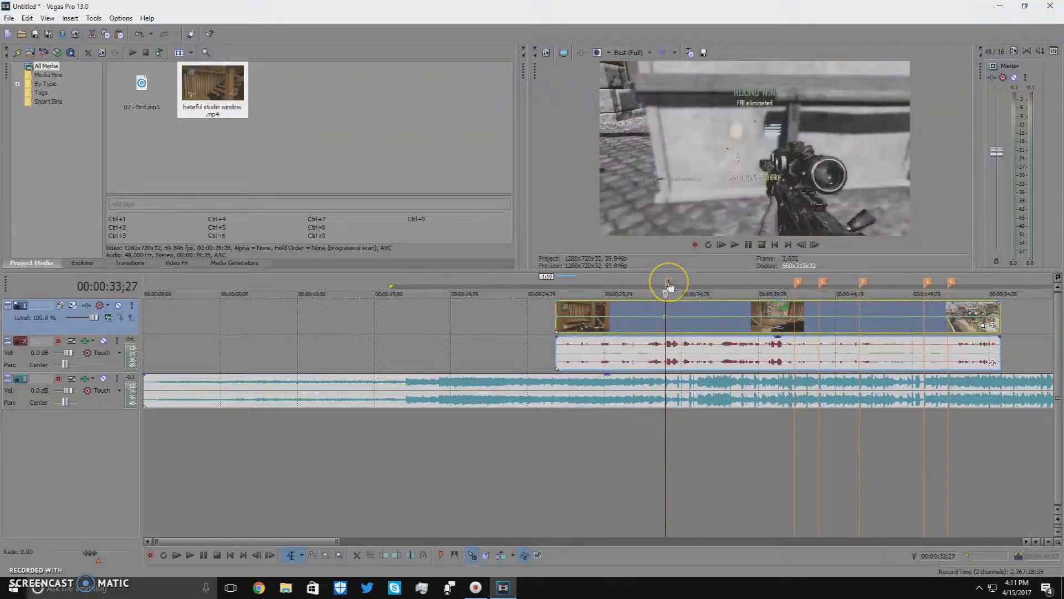
left_click(668, 288)
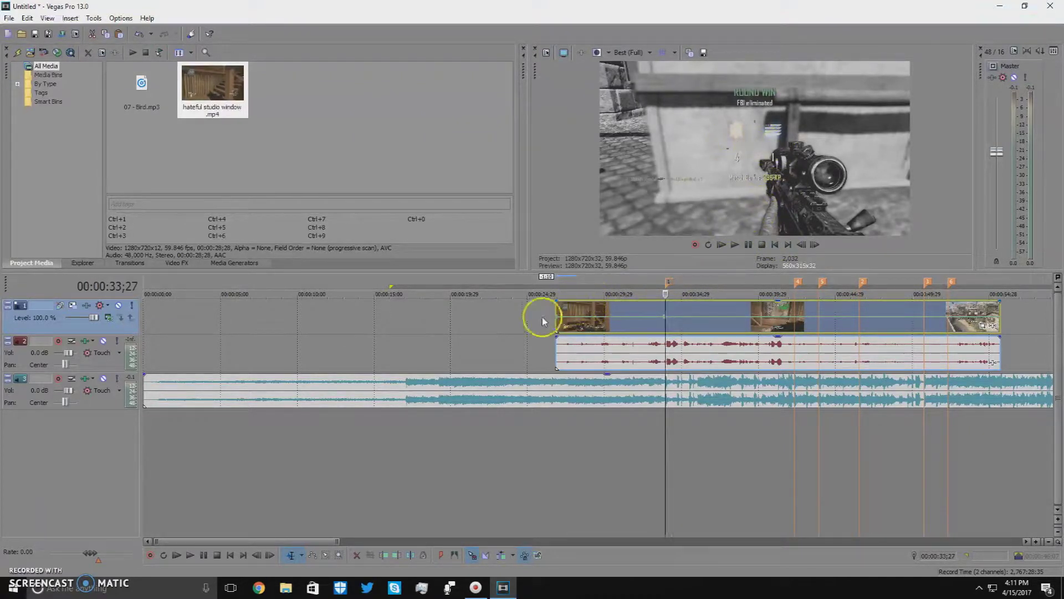
left_click_drag(560, 322, 560, 326)
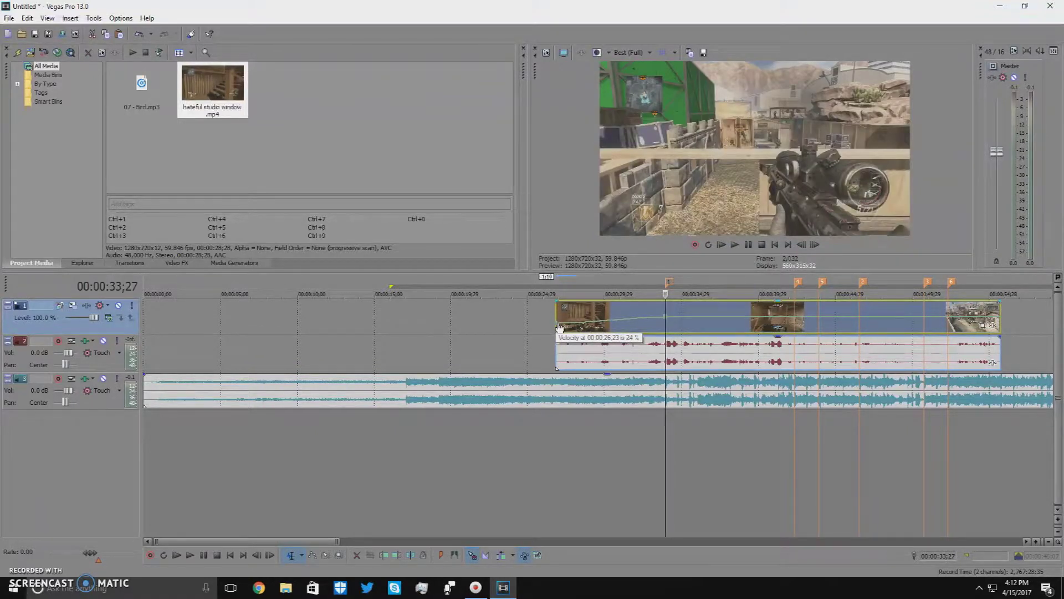
Step frame by frame past the first marker to check the shot's timing, and return to the marker
left_click(814, 244)
left_click(814, 244)
left_click(814, 244)
left_click(814, 244)
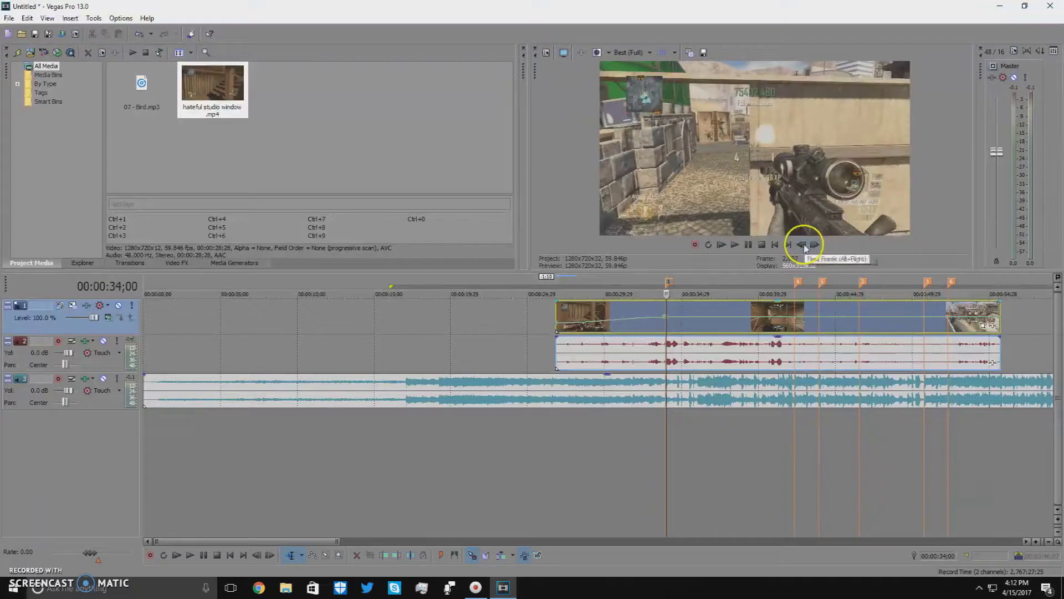
left_click(665, 287)
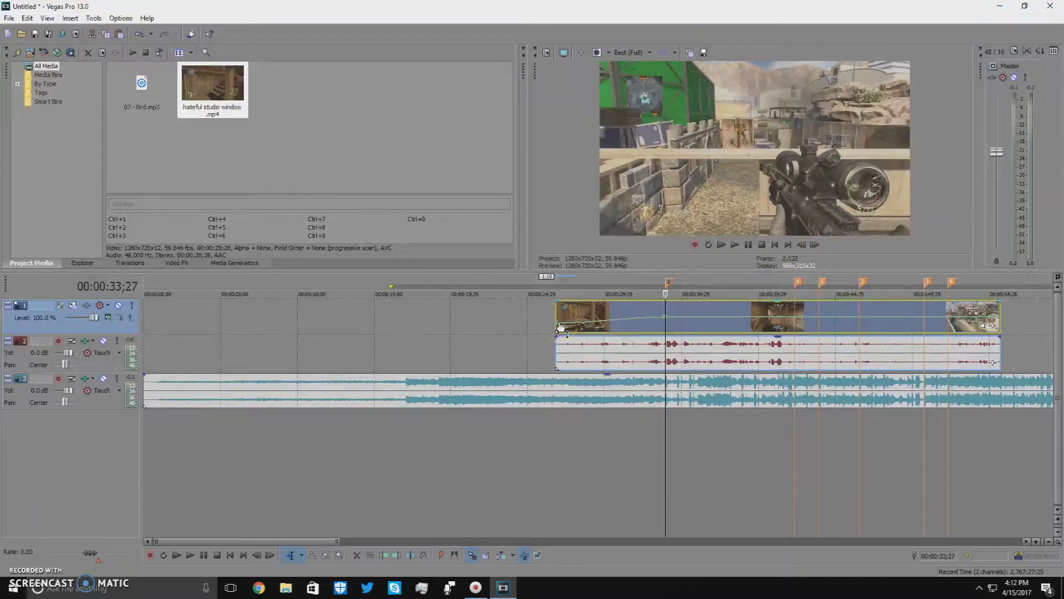
Fine-tune the velocity at the start of the video event to 17%, checking the frames around the first marker
left_click_drag(561, 327, 561, 326)
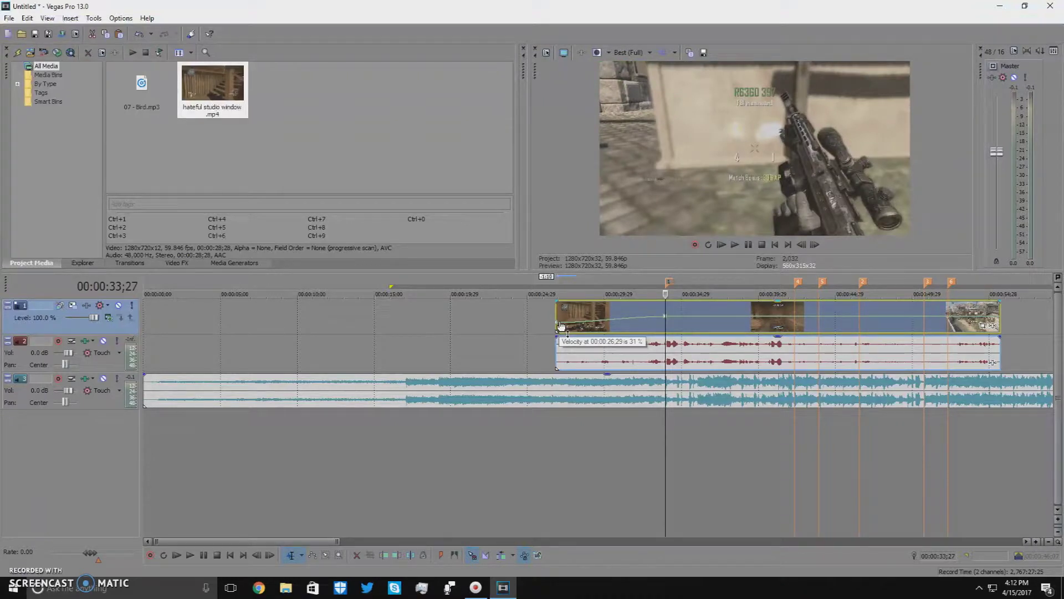
left_click_drag(561, 327, 562, 326)
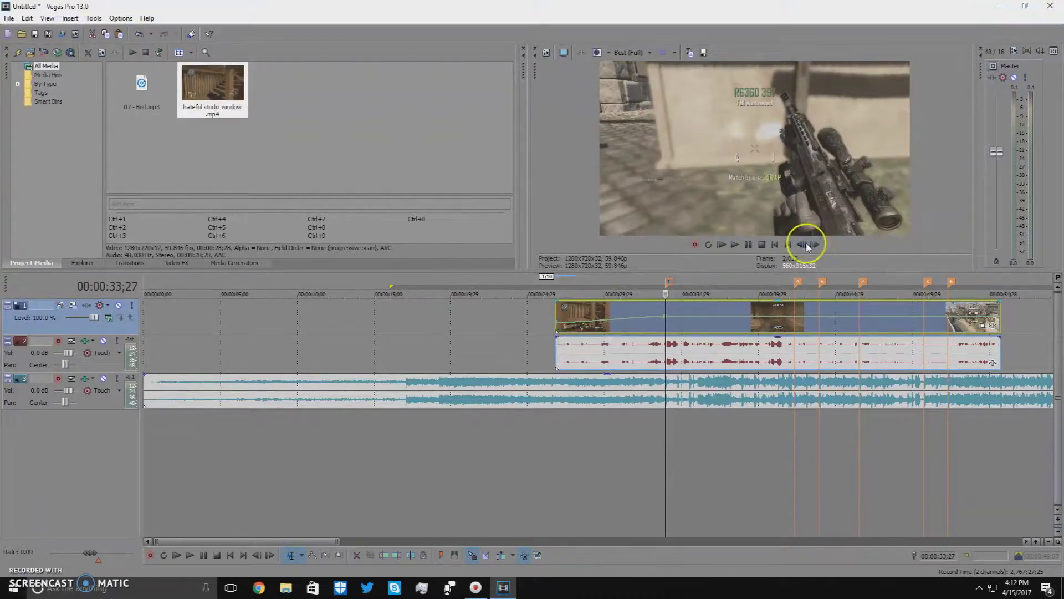
left_click(804, 244)
left_click(804, 244)
left_click(804, 244)
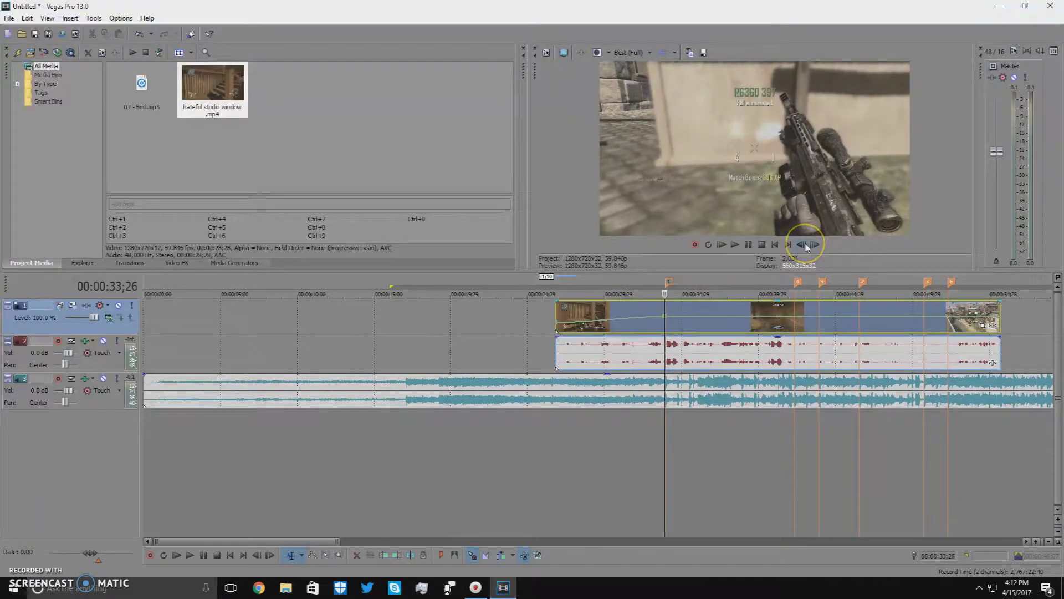
left_click(669, 284)
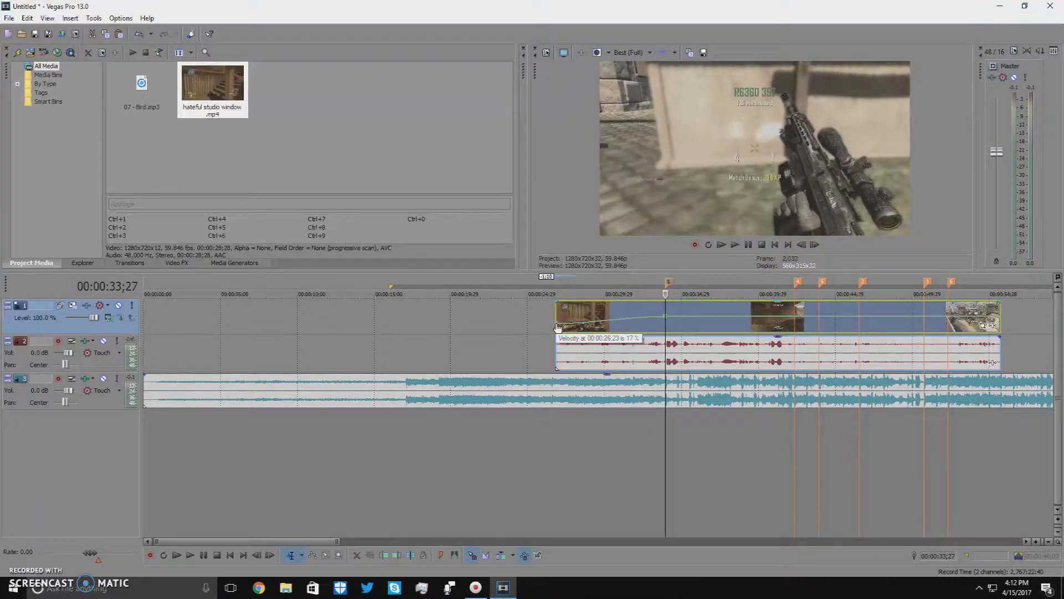
left_click(841, 248)
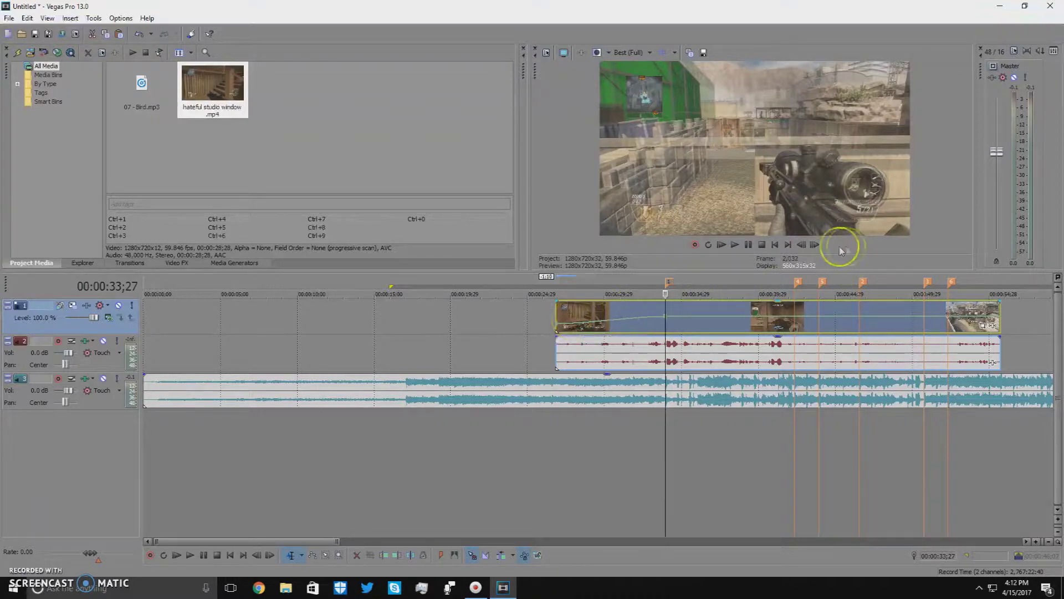
left_click(818, 246)
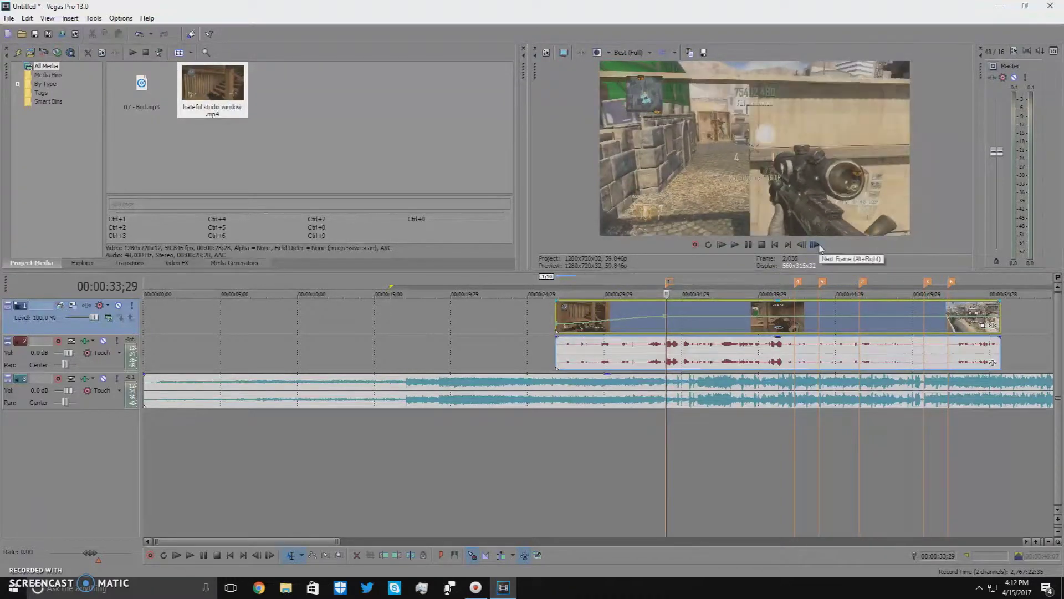
Add a velocity envelope point at about 00:00:31;23, between the clip's start and the first marker
left_click(623, 332)
scroll(632, 317, "up", 2)
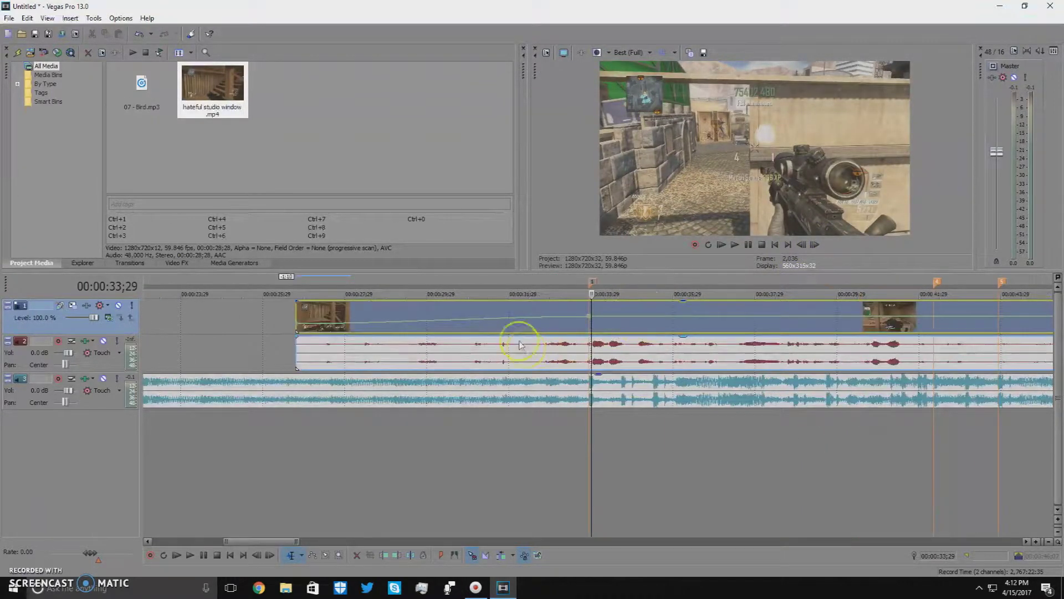
left_click(503, 322)
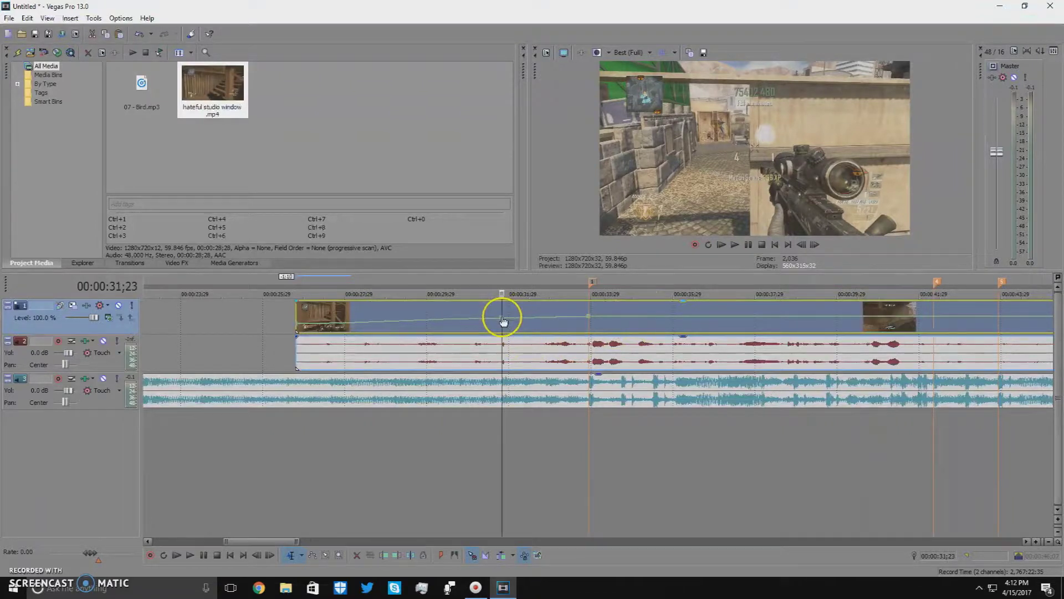
Raise the new middle velocity point to 86% while previewing the frame at the first marker
left_click(594, 284)
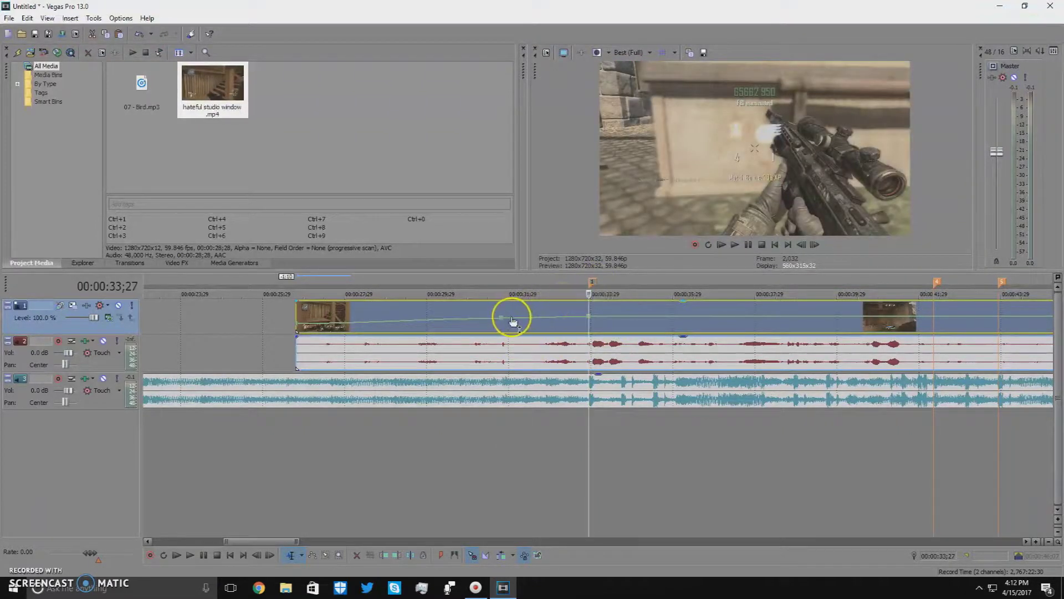
left_click_drag(502, 322, 504, 321)
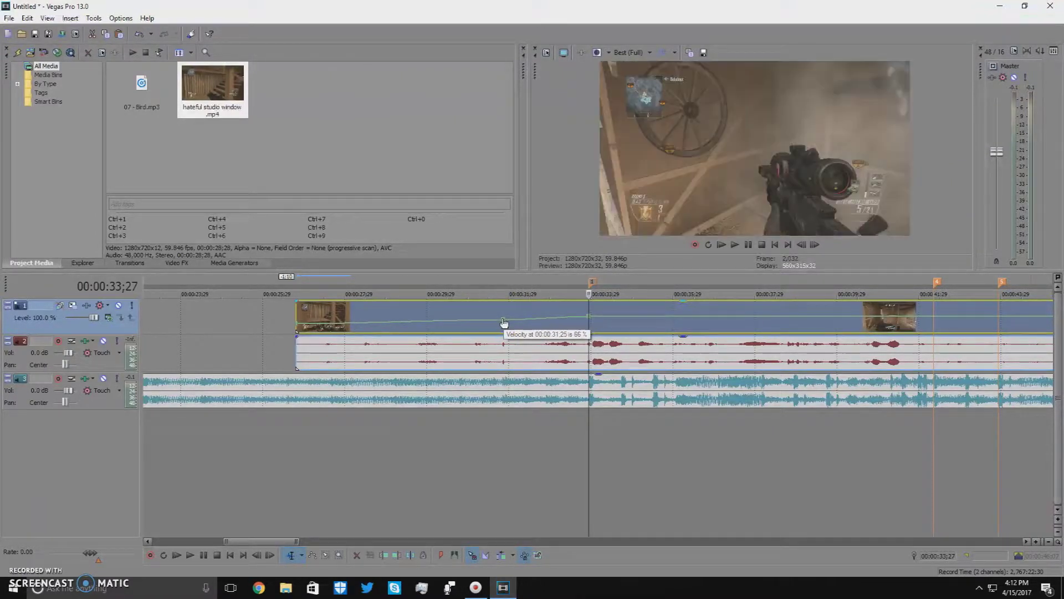
left_click_drag(504, 322, 504, 322)
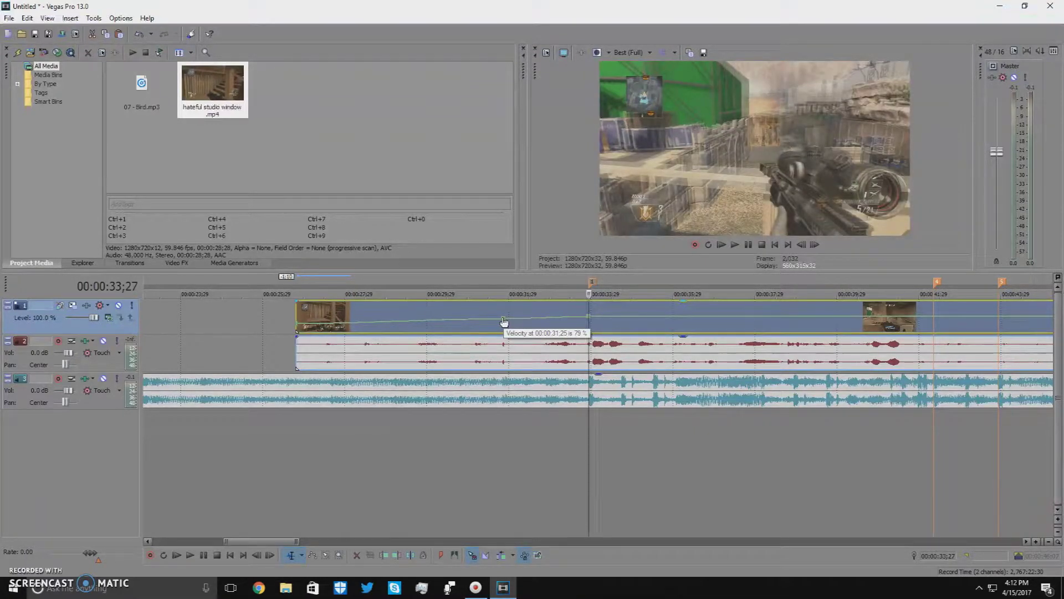
left_click_drag(504, 322, 503, 321)
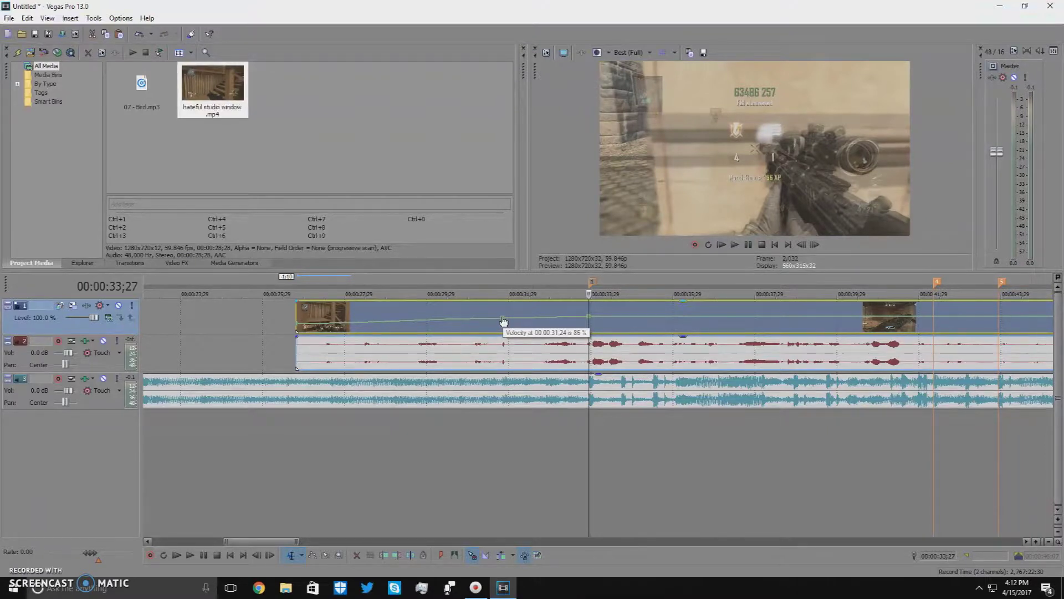
Fine-tune the middle velocity point between 79% and 86% and shift it slightly closer to the first marker
left_click_drag(504, 321, 504, 322)
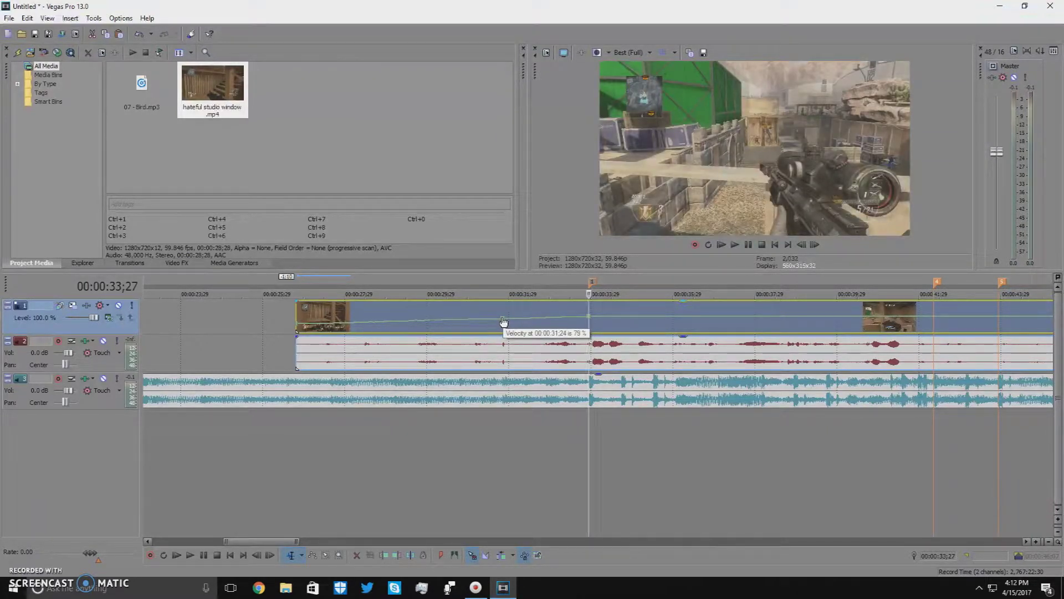
left_click_drag(503, 322, 502, 321)
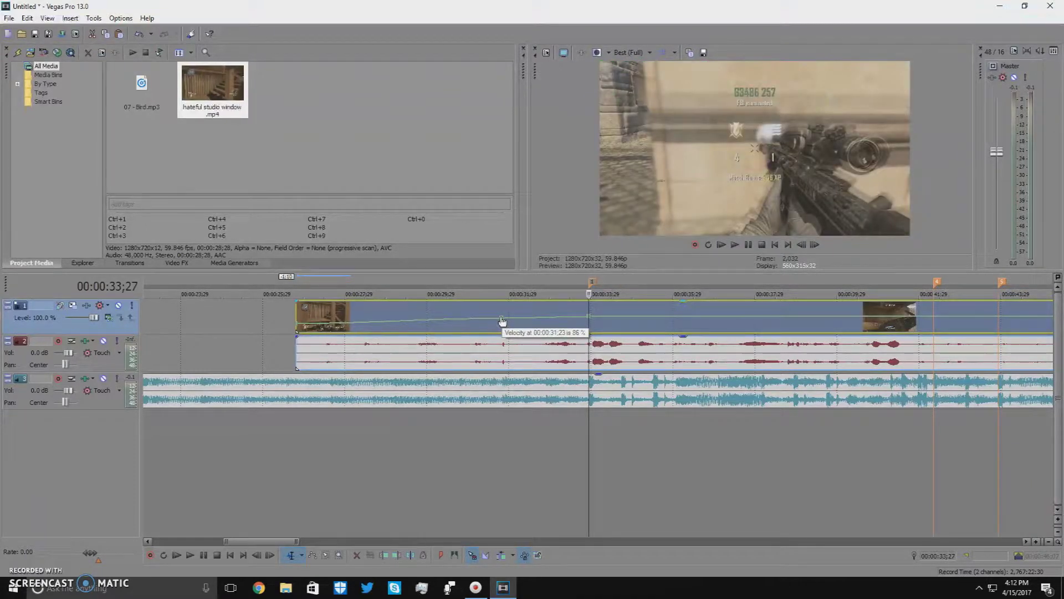
left_click_drag(502, 321, 503, 322)
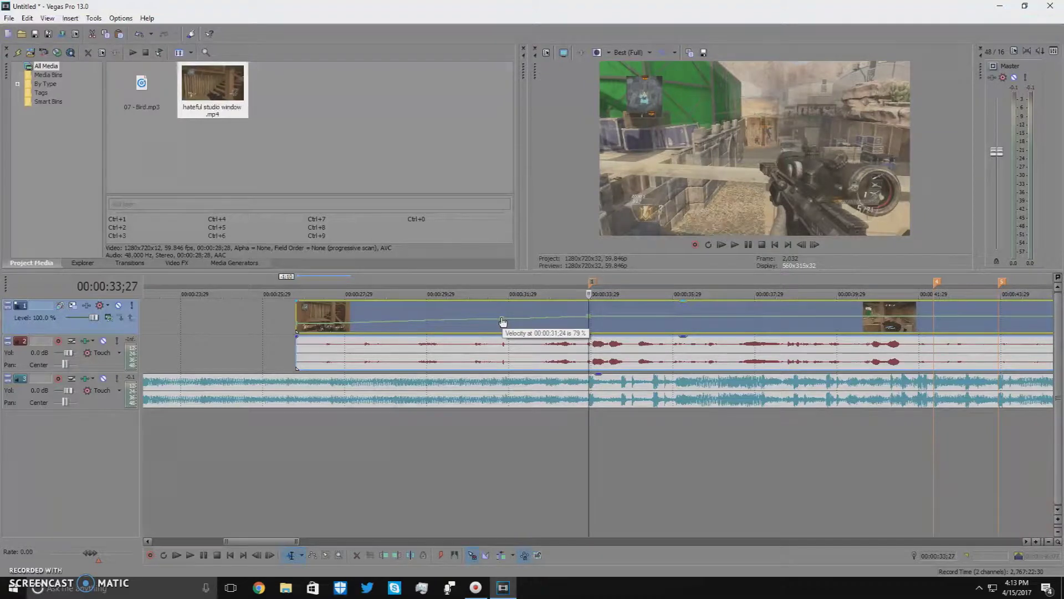
left_click_drag(503, 322, 506, 322)
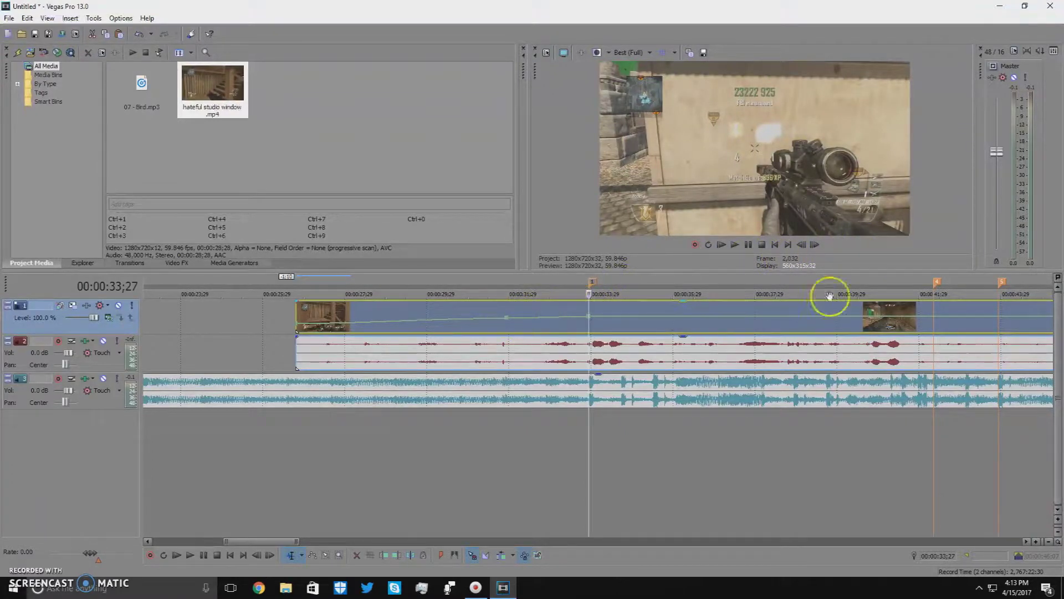
Step frame by frame backward and forward just before the first marker to check the shot's timing
left_click(802, 245)
left_click(802, 245)
left_click(801, 245)
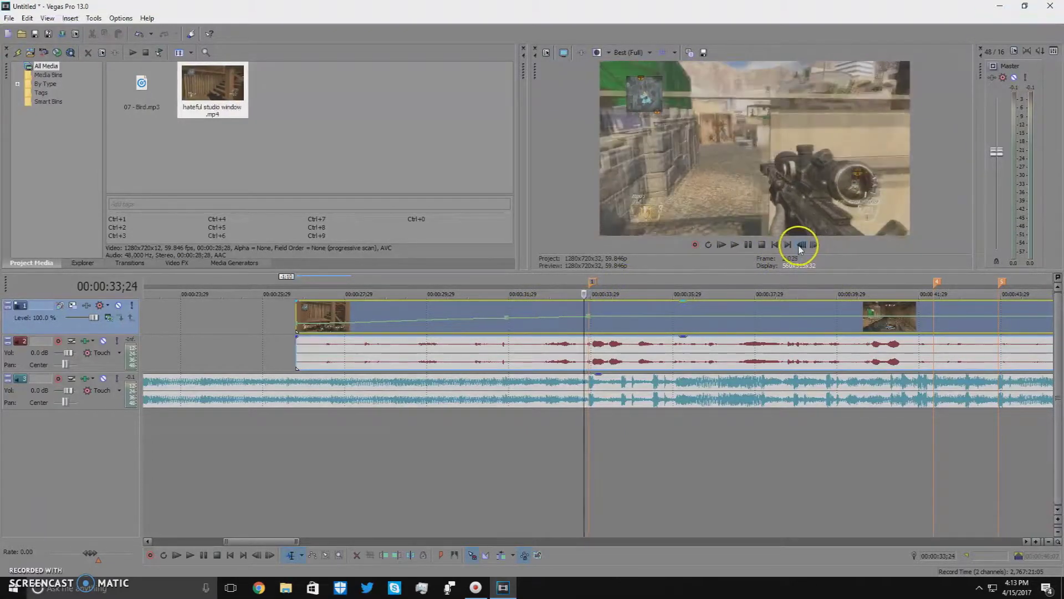
left_click(801, 245)
left_click(801, 245)
left_click(814, 247)
left_click(814, 247)
left_click(814, 247)
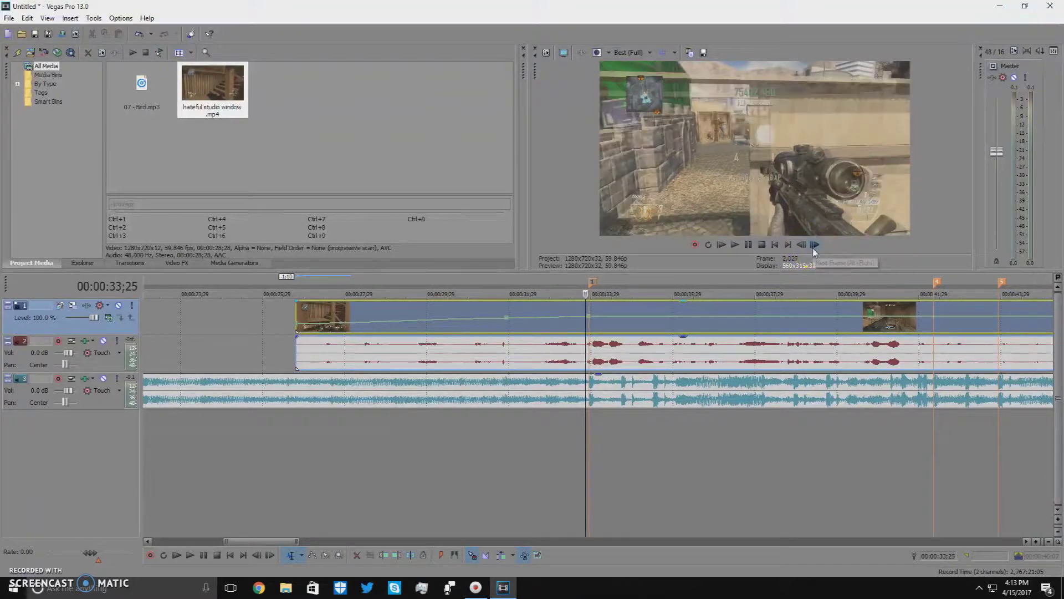
Add another velocity point at about 00:00:32;25, between the middle point and the first marker, and adjust it while previewing the marker's frame
left_click(678, 326)
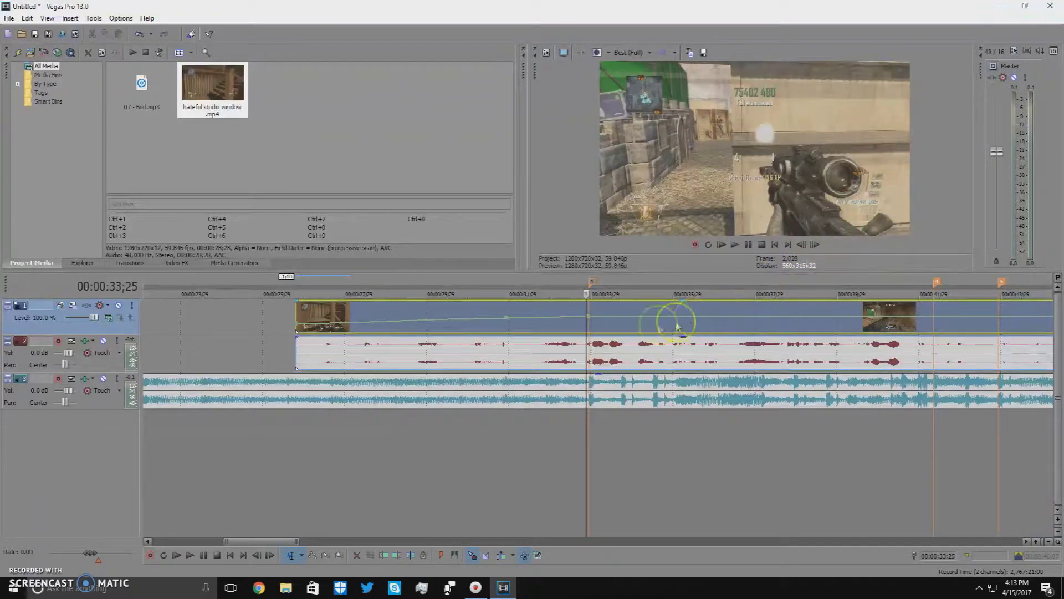
double_click(544, 320)
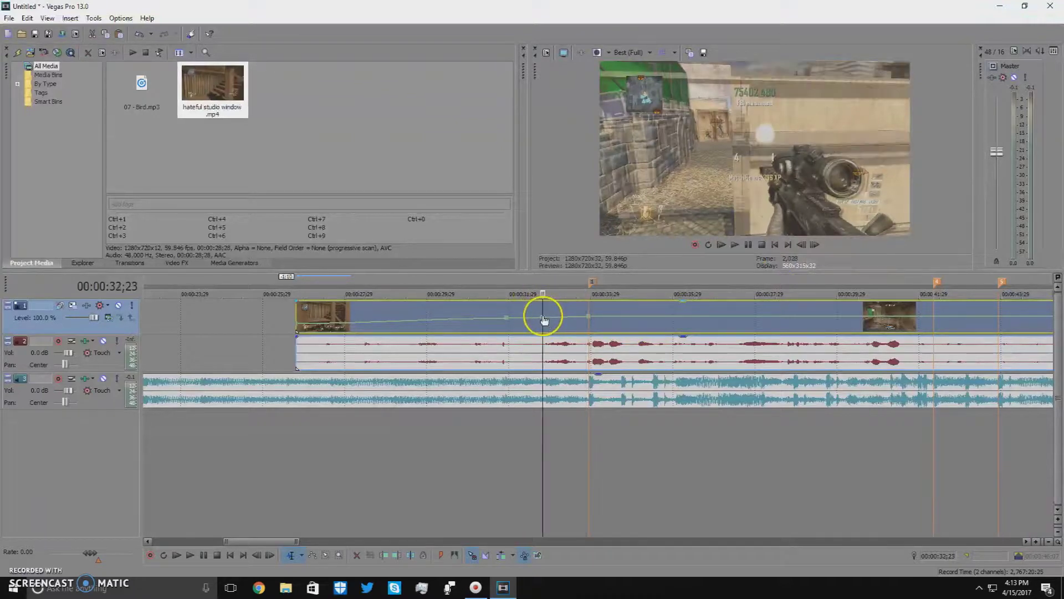
left_click(595, 309)
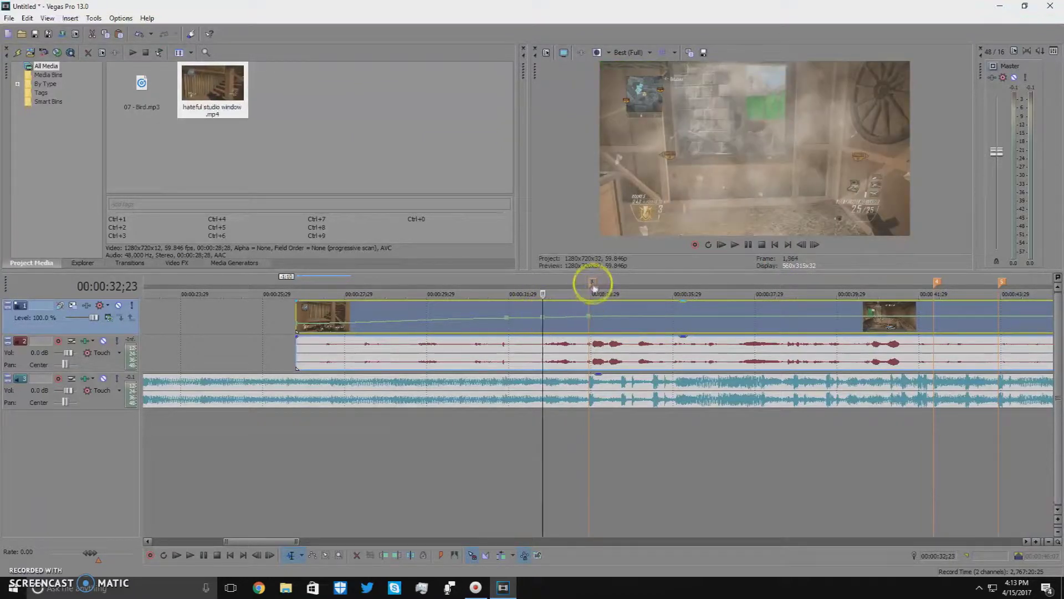
left_click(591, 281)
left_click_drag(545, 319, 547, 322)
Check the frames just past the first marker, return to it, and lower the velocity point at 00:00:32;25 to 79%
left_click(815, 244)
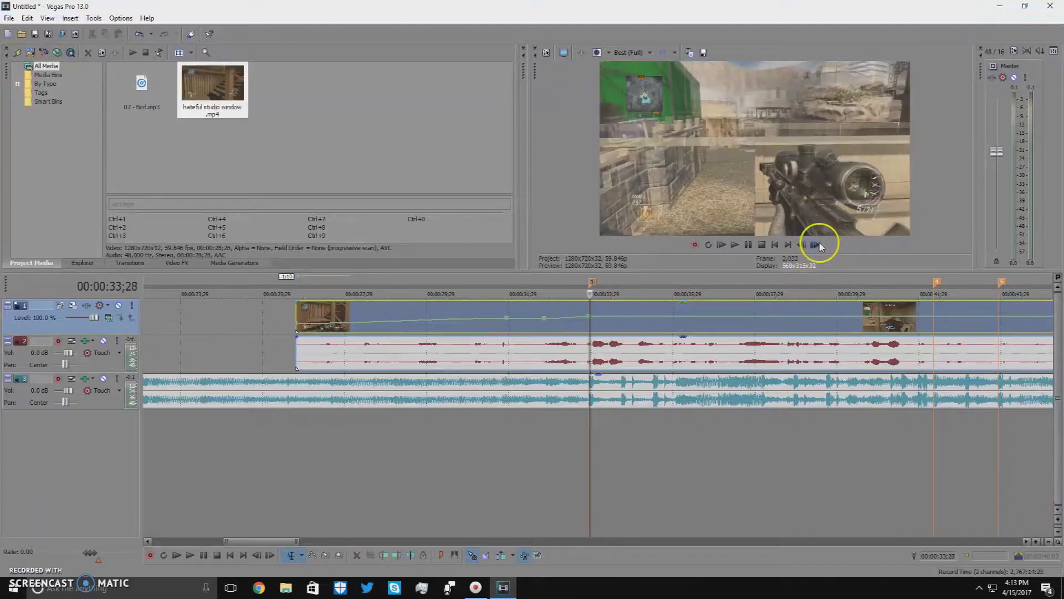
left_click(815, 245)
left_click(589, 282)
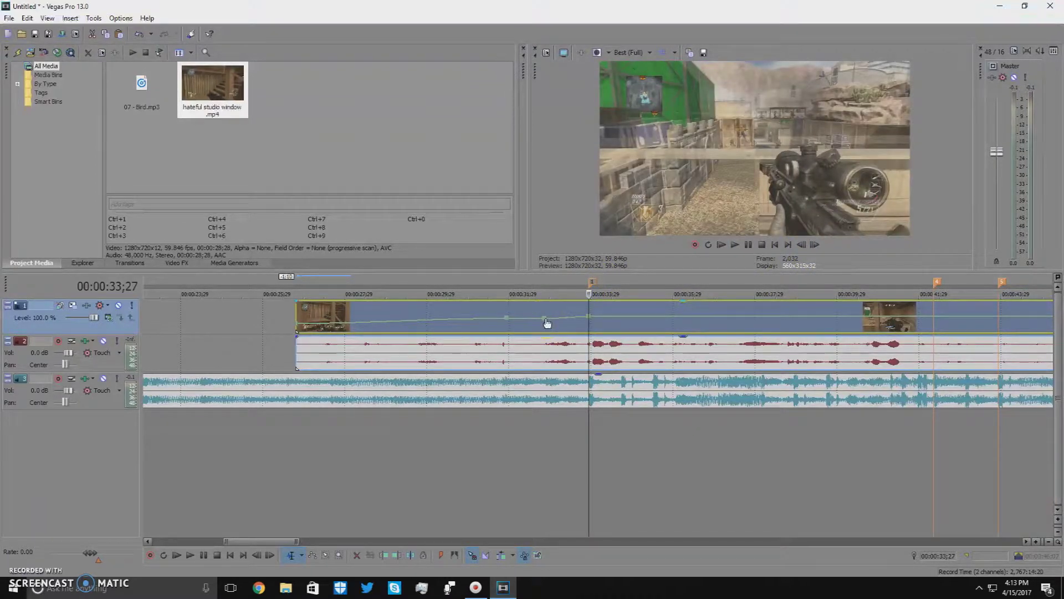
left_click(547, 323)
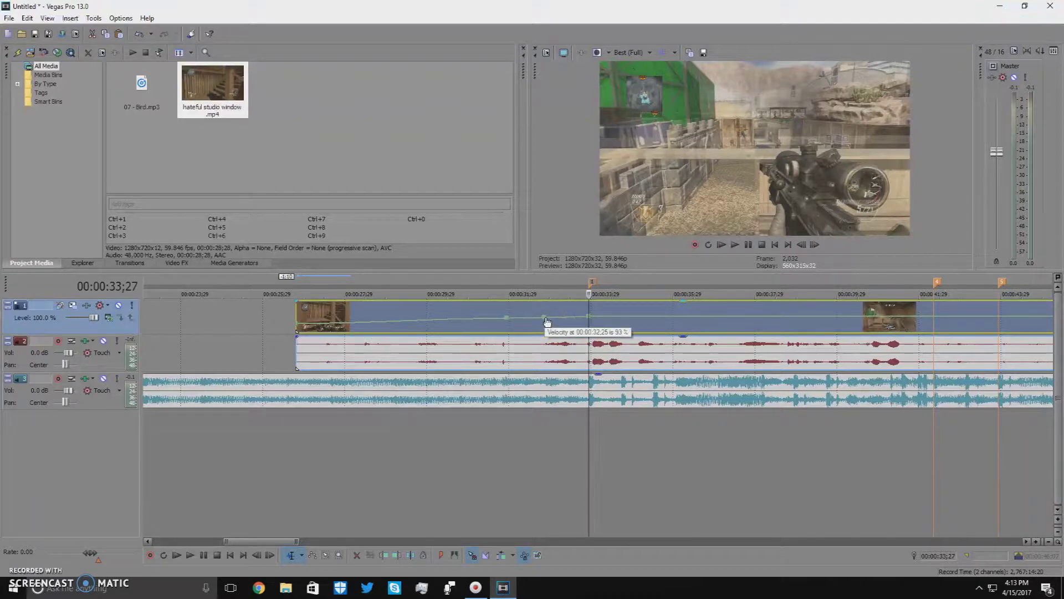
left_click_drag(547, 323, 548, 324)
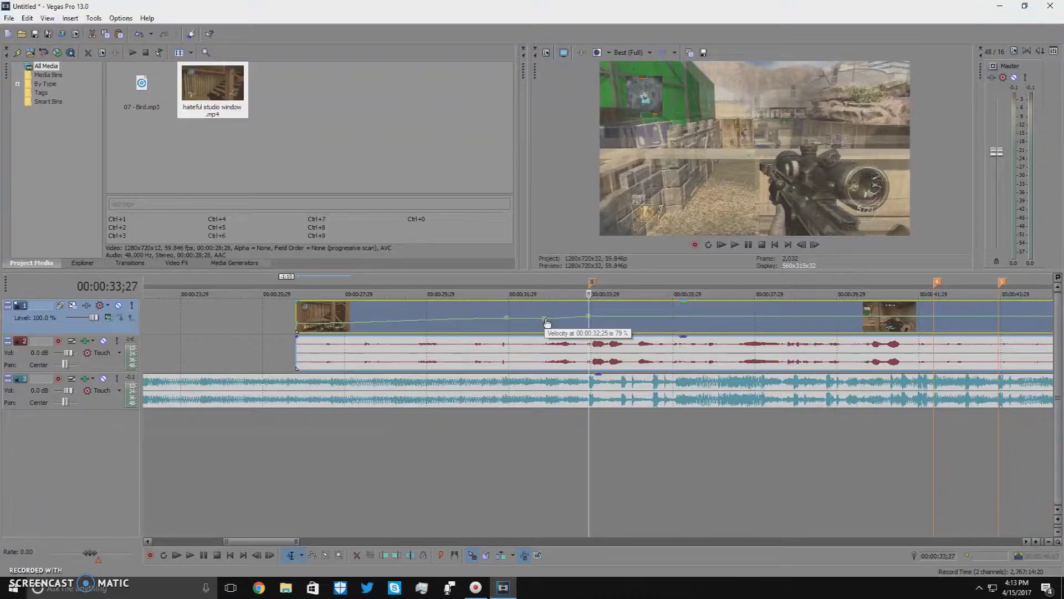
Step forward frame by frame from the first marker to check where the shot lands
left_click(818, 244)
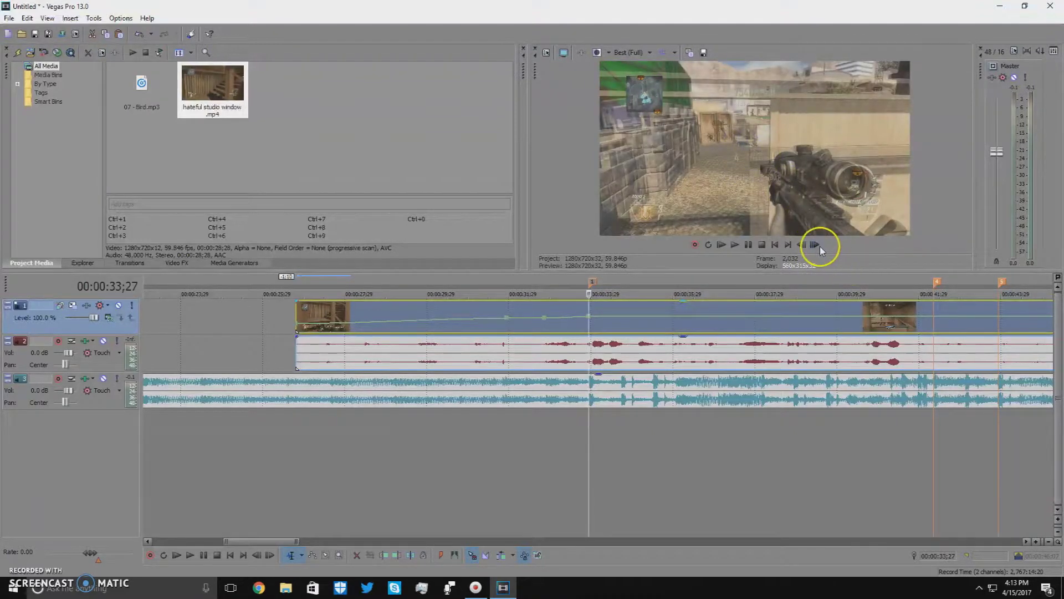
left_click(815, 244)
left_click(815, 245)
left_click(815, 245)
left_click(815, 244)
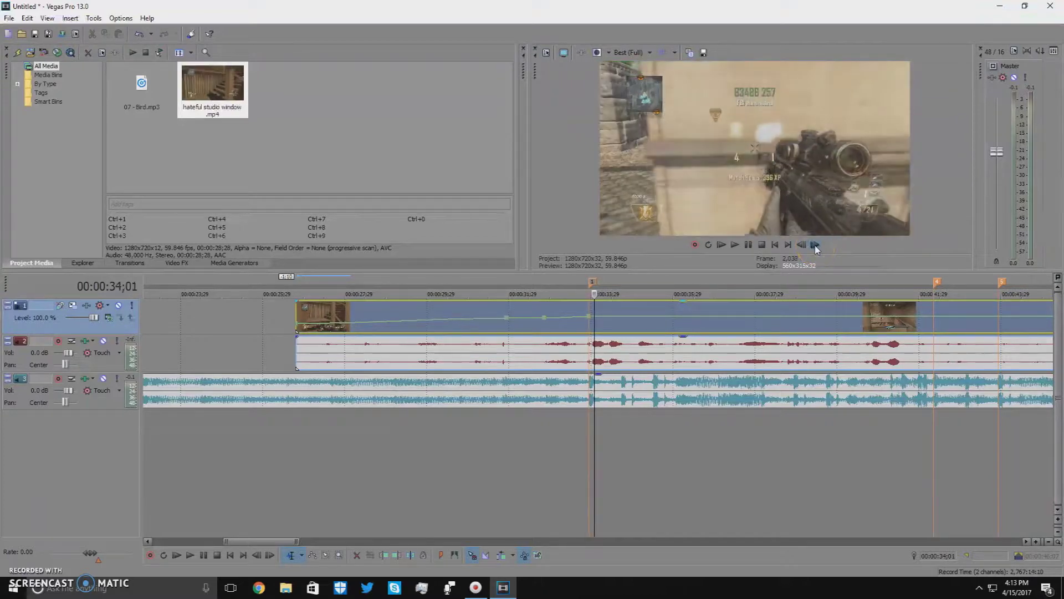
left_click(815, 245)
left_click(815, 244)
left_click(815, 245)
left_click(815, 245)
Advance to 00:00:34;06, just after the first marker, and add a velocity point of 107% there
scroll(611, 309, "up", 5)
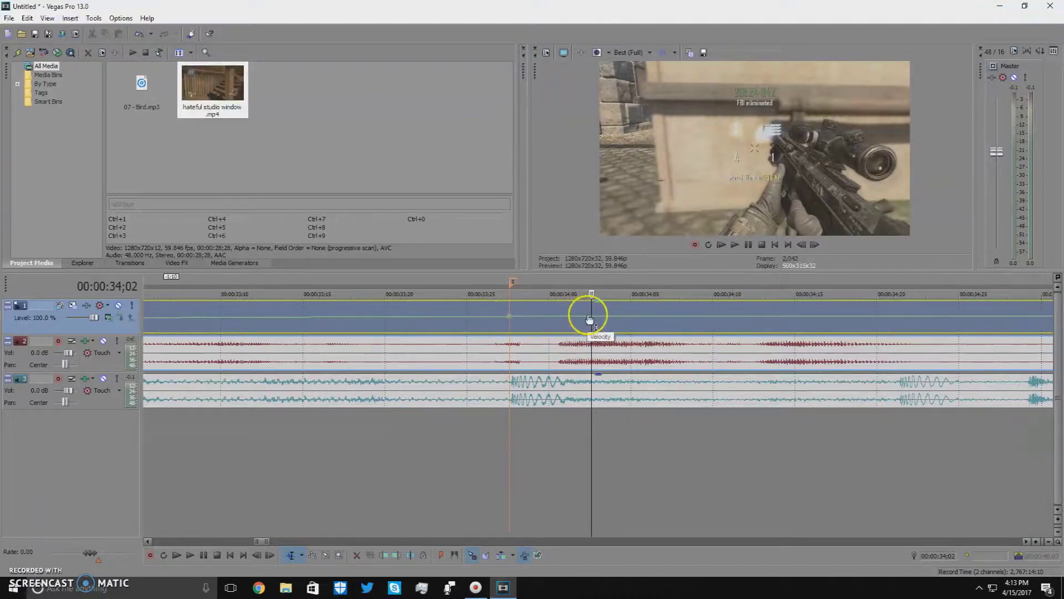
left_click(815, 244)
left_click(815, 244)
left_click(815, 244)
left_click(815, 245)
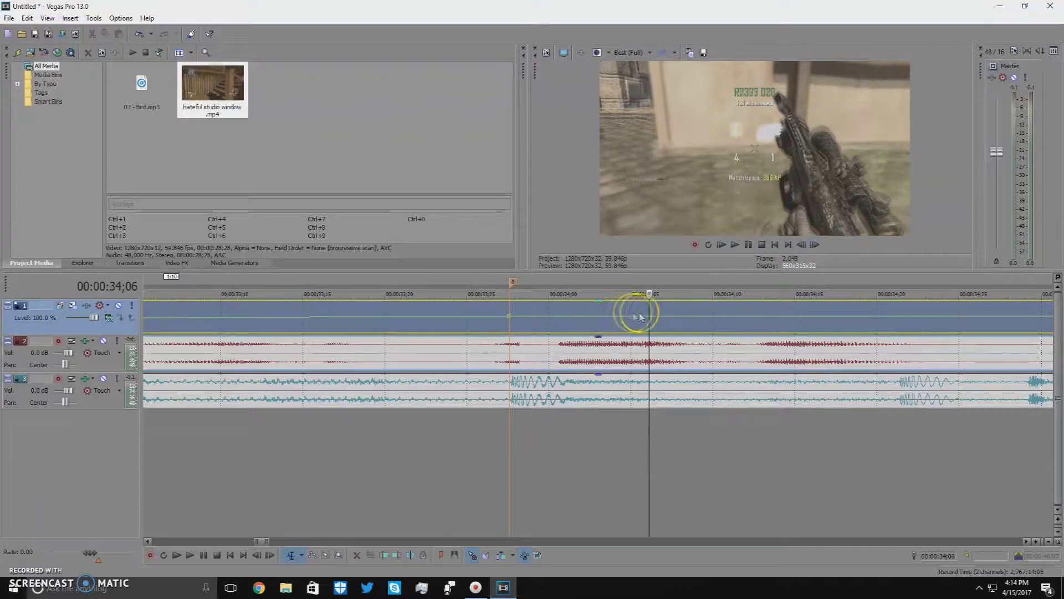
left_click(651, 321)
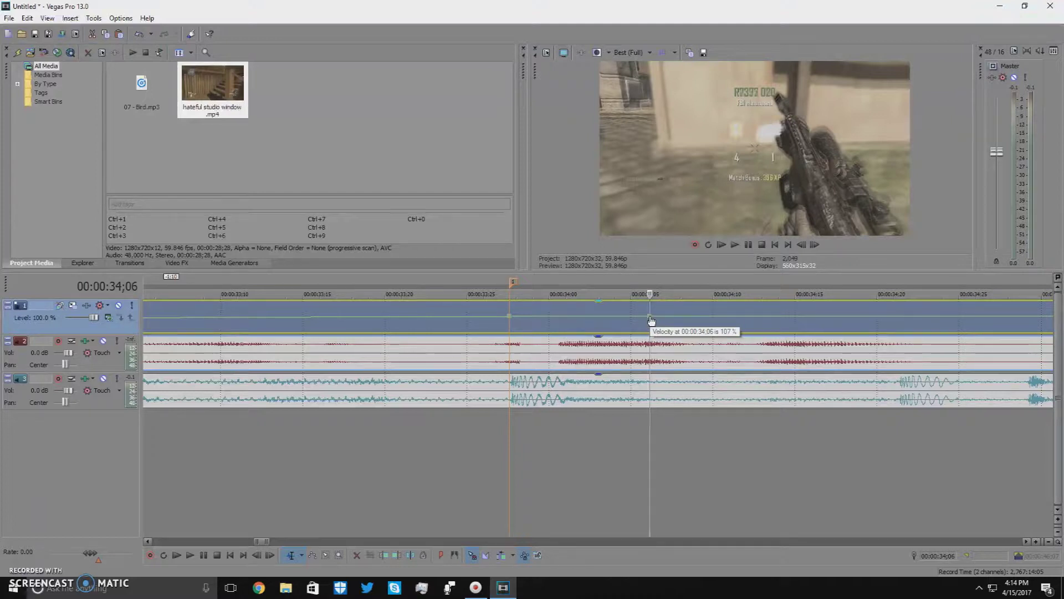
Save the project to the Desktop as a Vegas Pro project file named tut
scroll(700, 363, "down", 2)
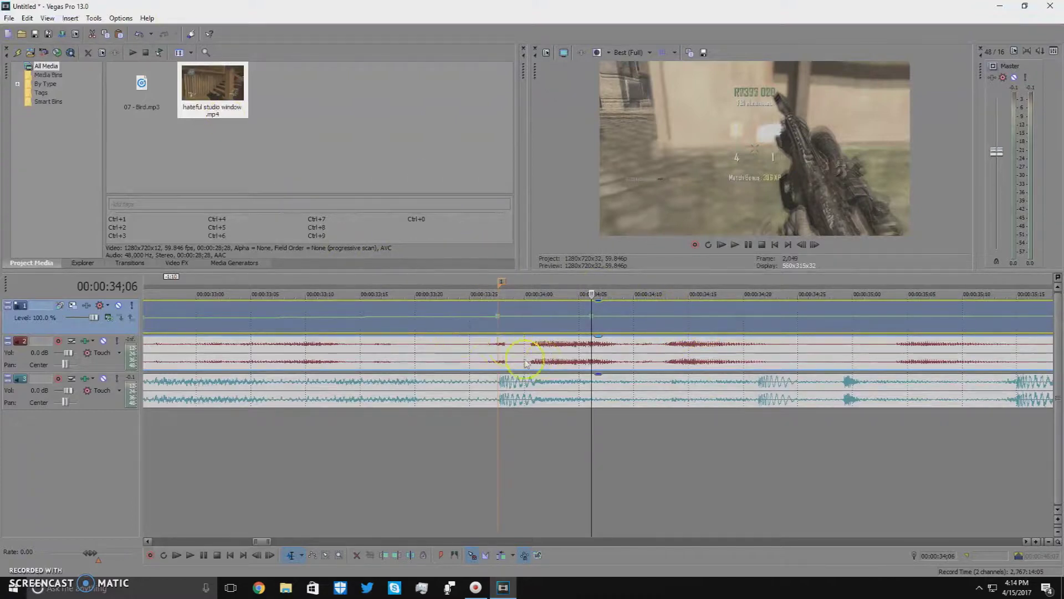
left_click(34, 35)
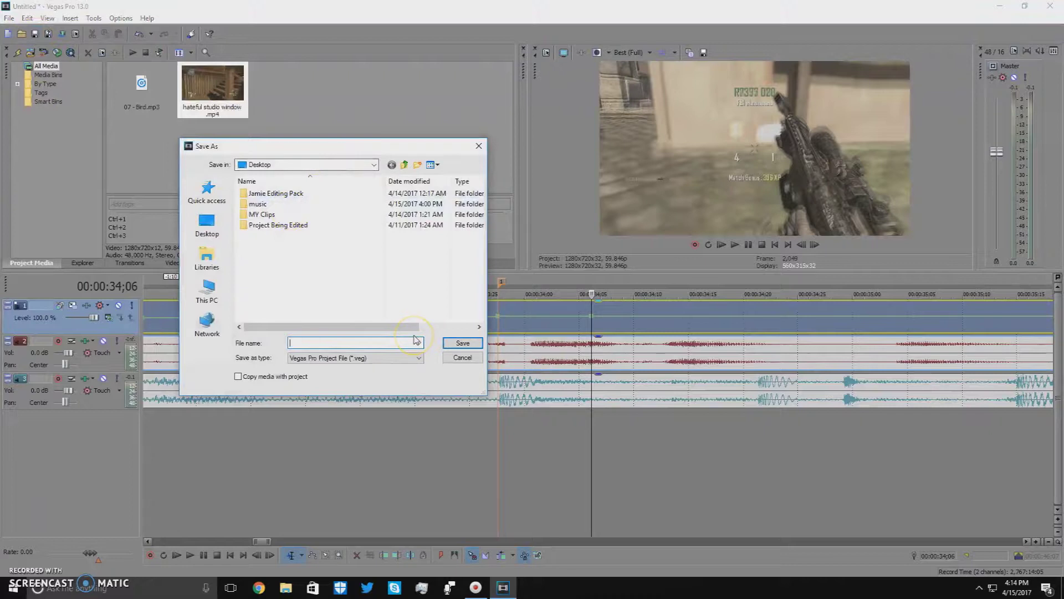
type("tut")
key("Return")
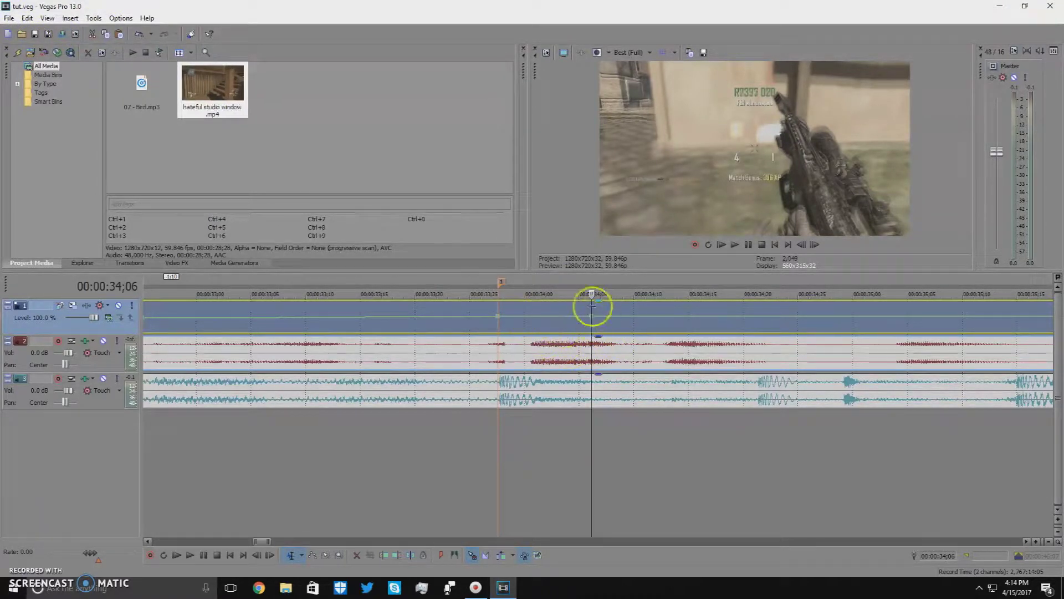
Locate and play the final killcam part of the clip from 00:00:43;27, and check its frame at the 00:00:46;15 marker
scroll(604, 327, "down", 5)
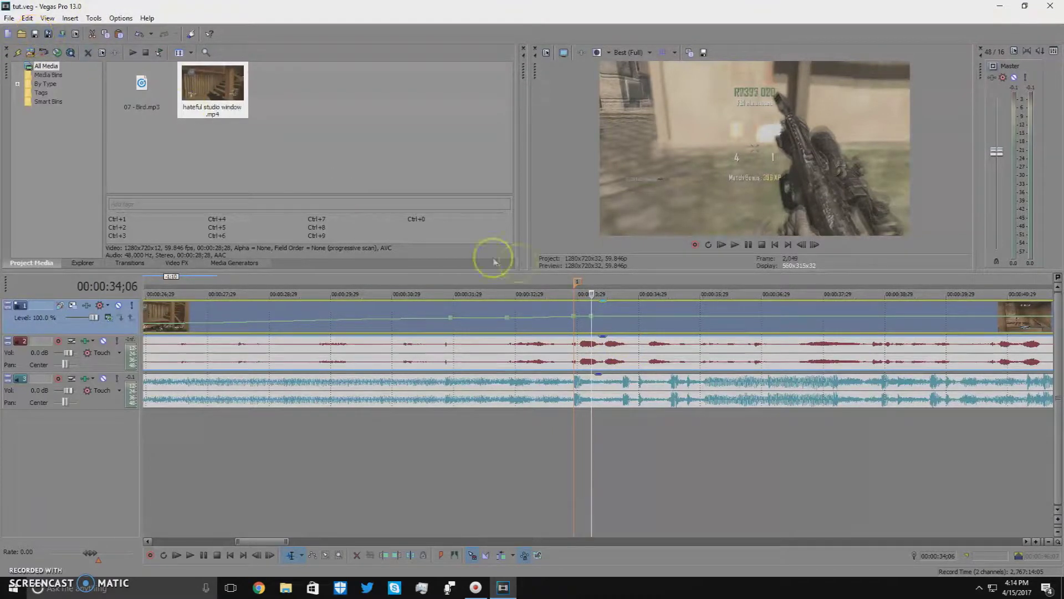
left_click(781, 323)
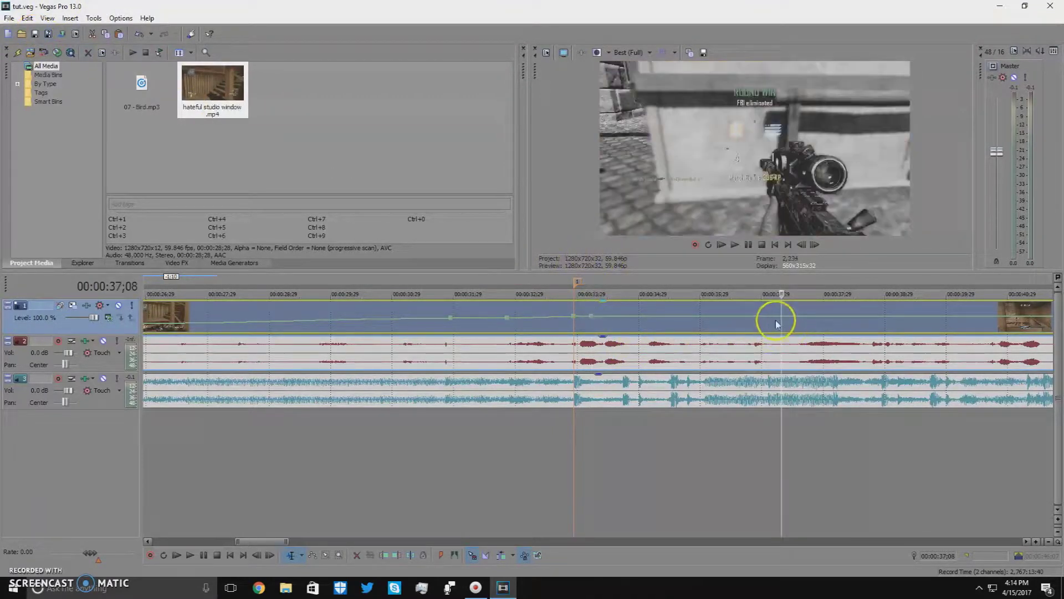
left_click(849, 322)
scroll(850, 326, "down", 4)
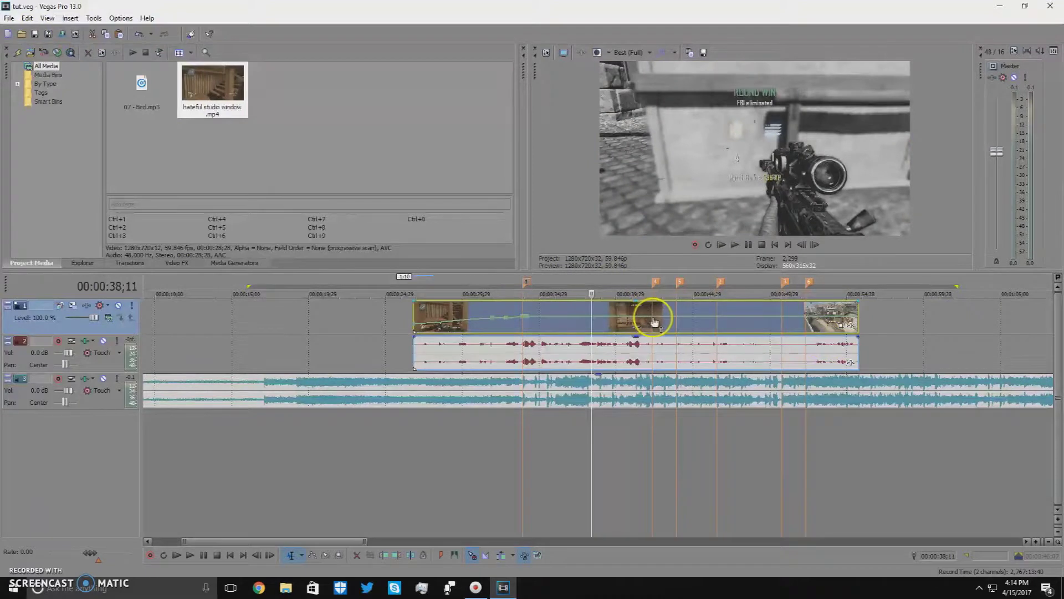
left_click(677, 322)
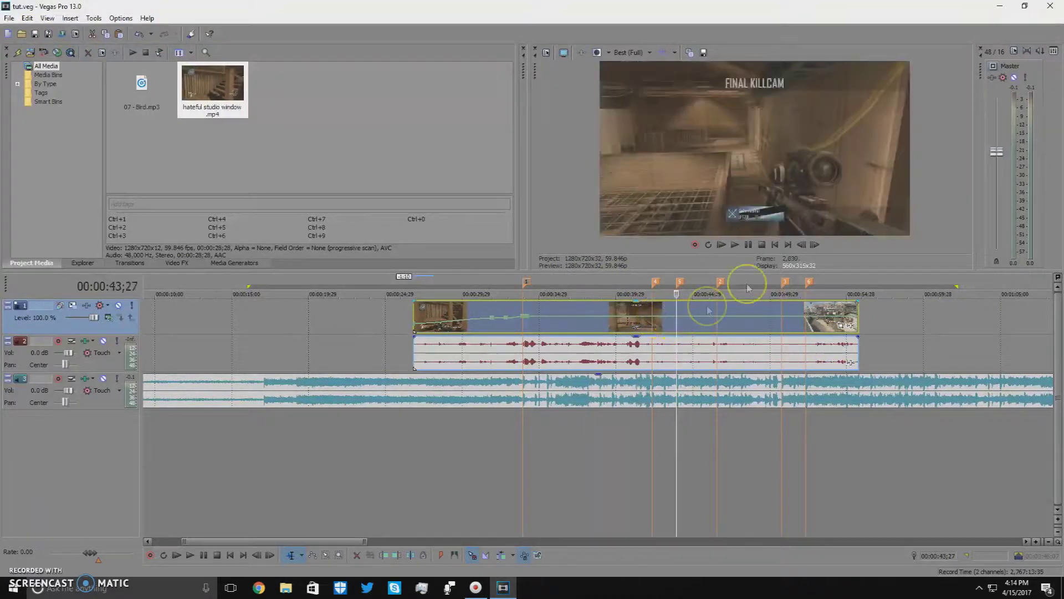
left_click(739, 245)
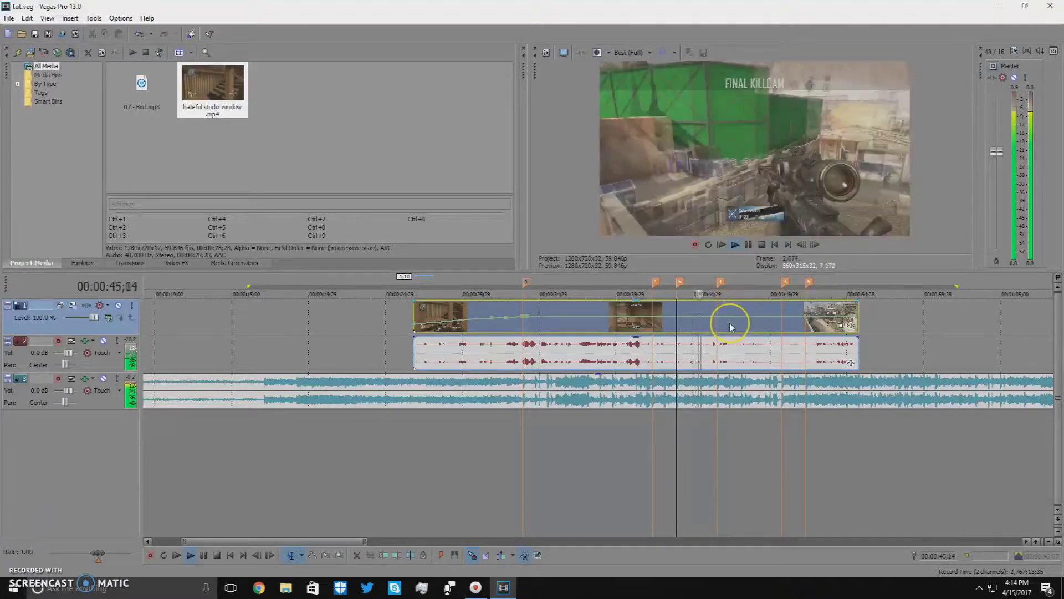
left_click(748, 245)
left_click(720, 282)
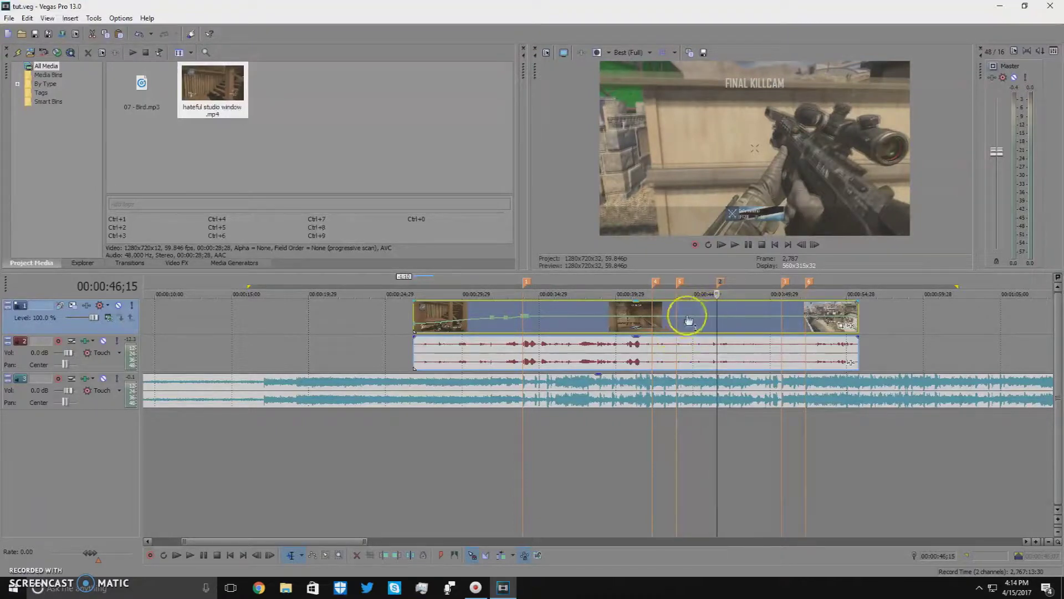
Add a velocity point at 00:00:43;19, near the start of the final killcam, and raise it to 141%
scroll(684, 311, "up", 3)
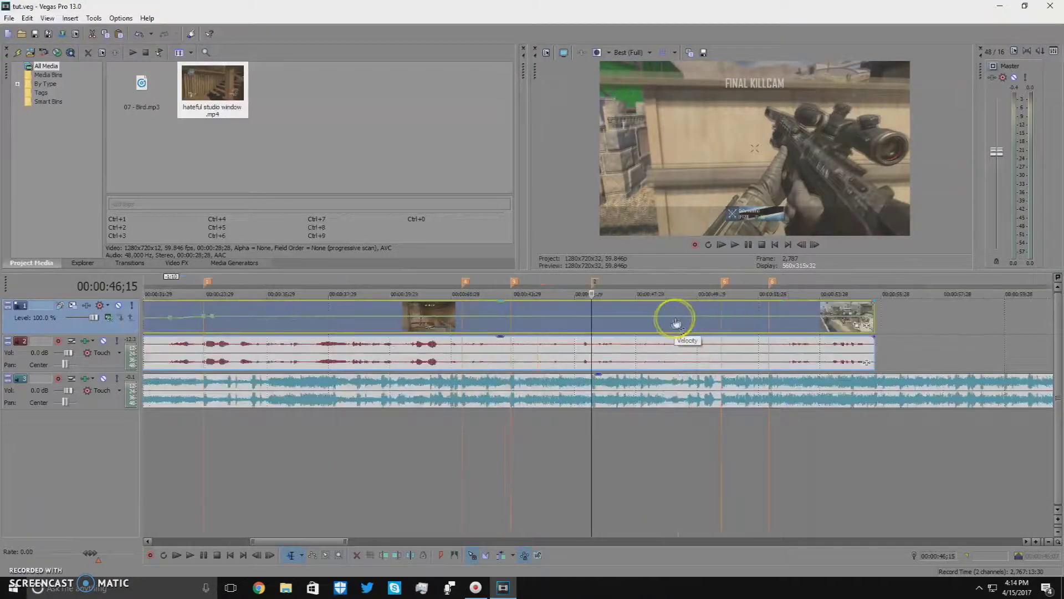
left_click(504, 322)
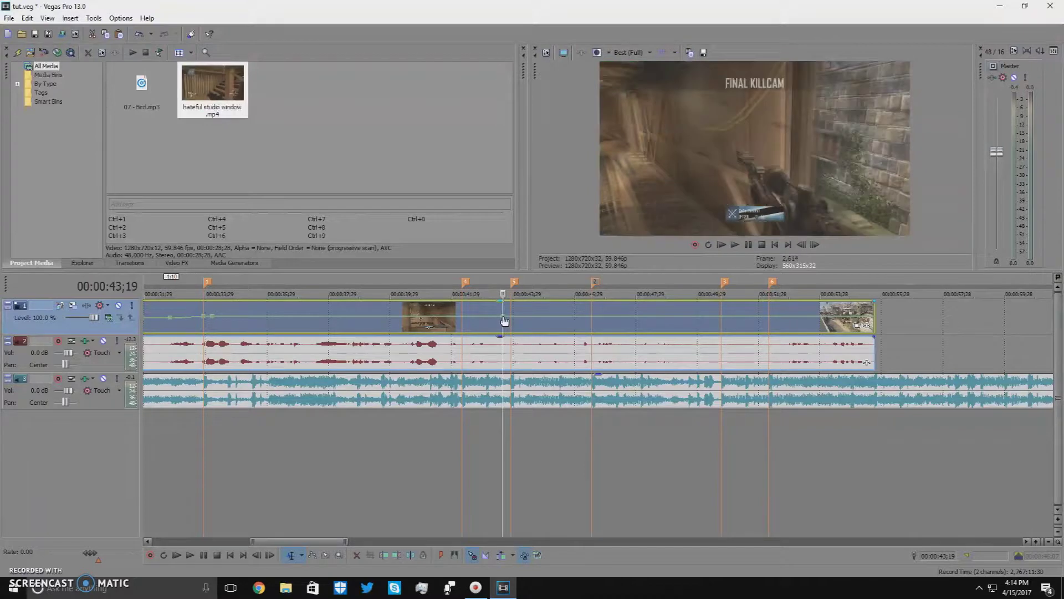
double_click(503, 322)
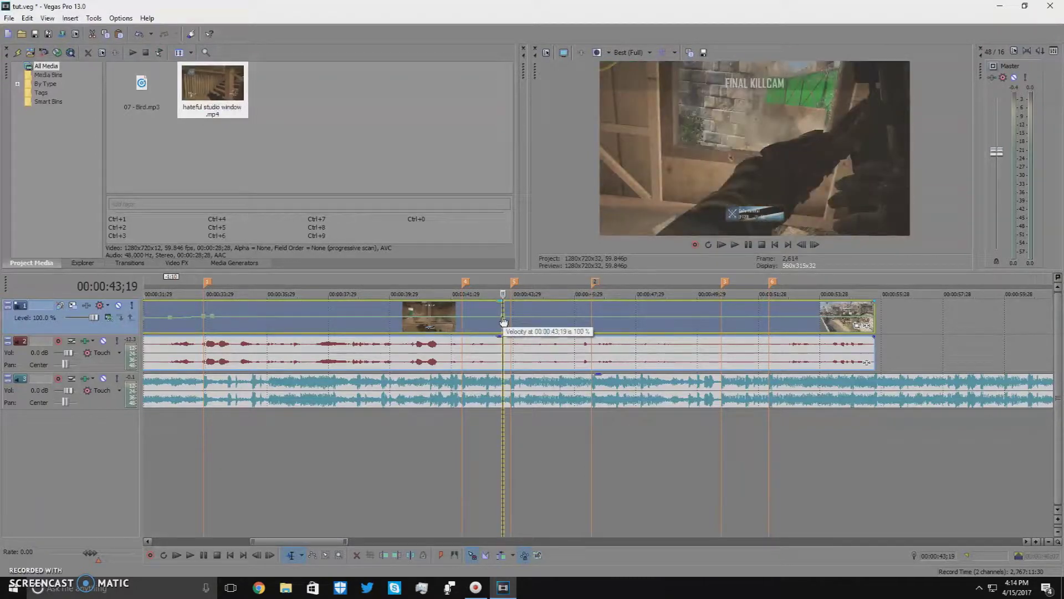
left_click_drag(504, 321, 504, 319)
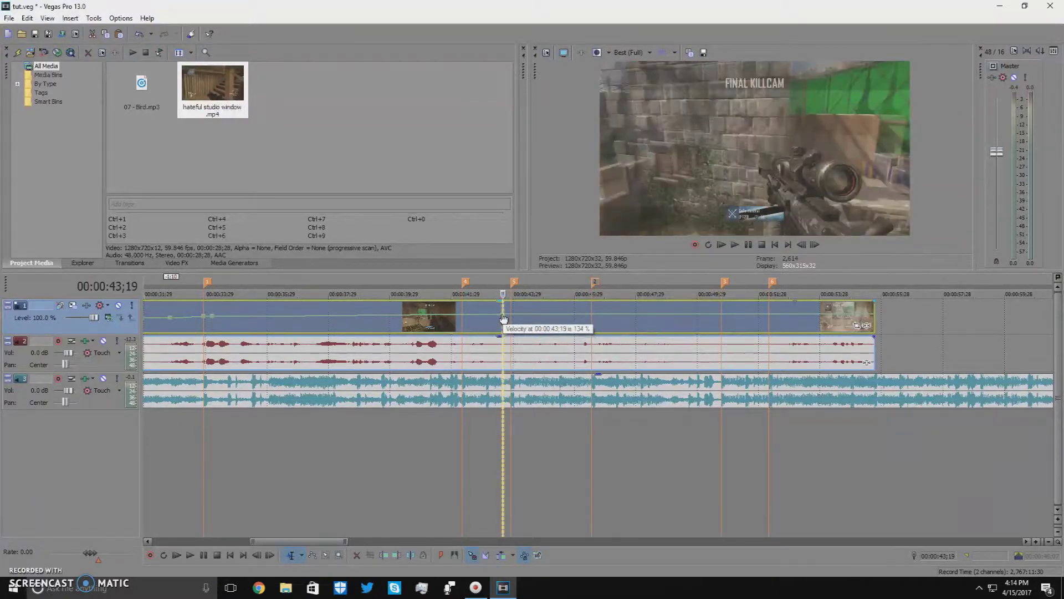
left_click_drag(506, 319, 506, 320)
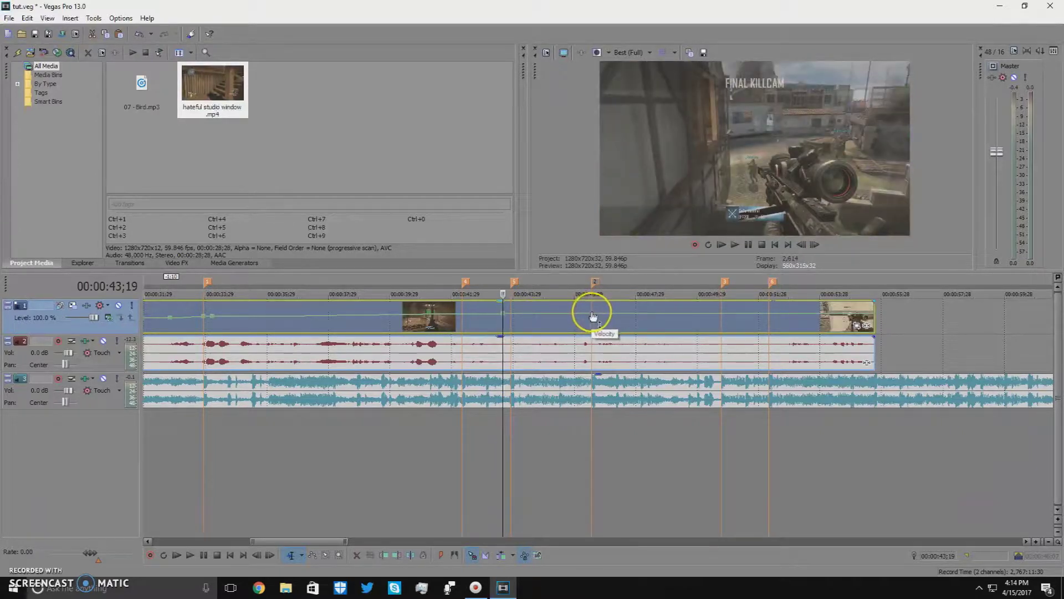
Add a velocity point on the marker at 00:00:46;15
scroll(596, 317, "up", 3)
scroll(611, 318, "down", 2)
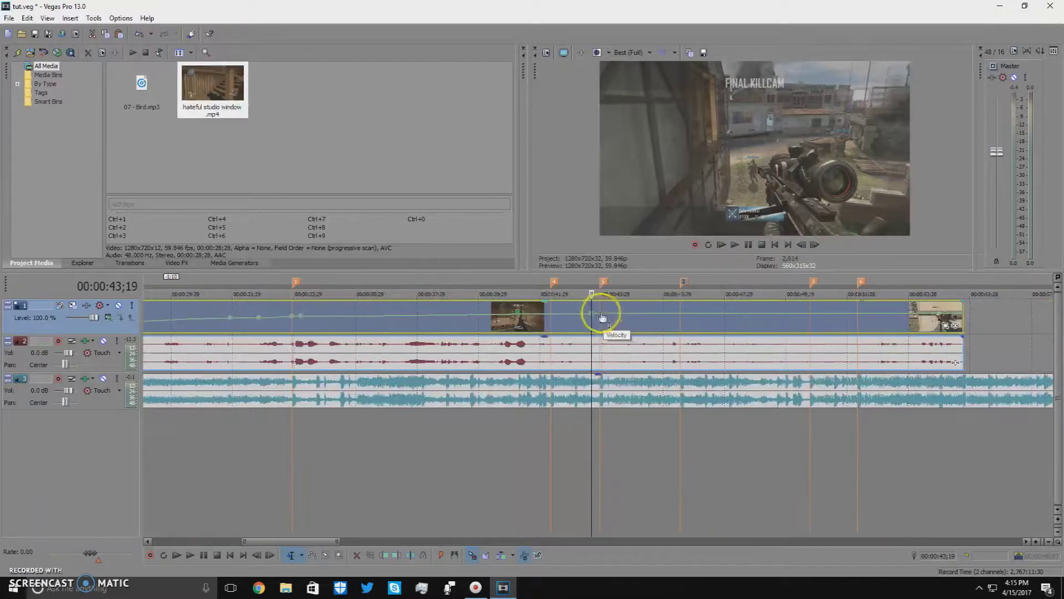
left_click(682, 317)
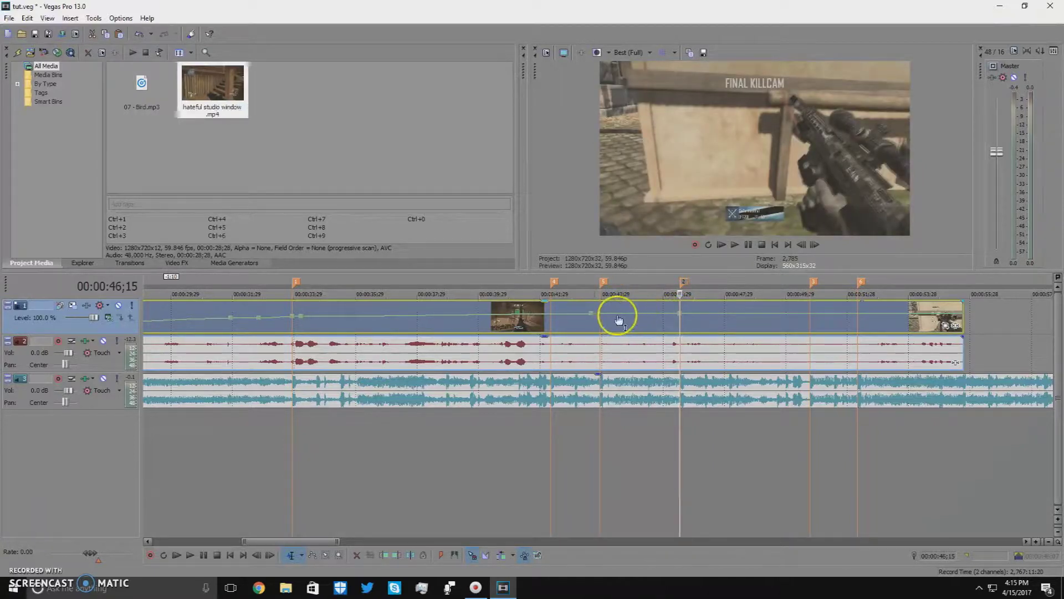
mouse_move(591, 318)
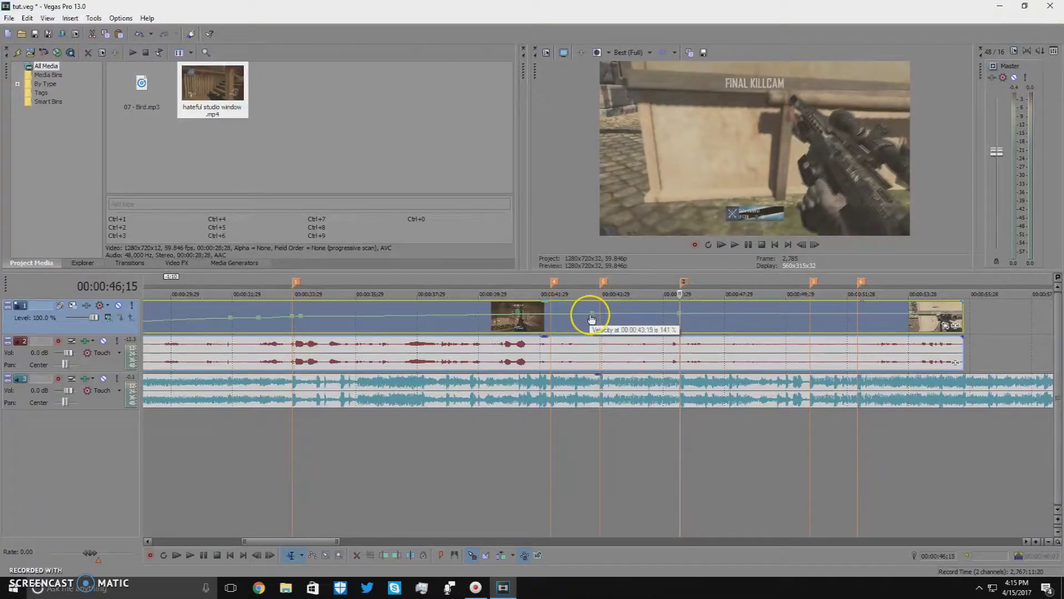
Lower the velocity point near the start of the final killcam to 93% at 00:00:43;21, checking the frame on the 00:00:46;15 marker
left_click_drag(592, 318, 593, 319)
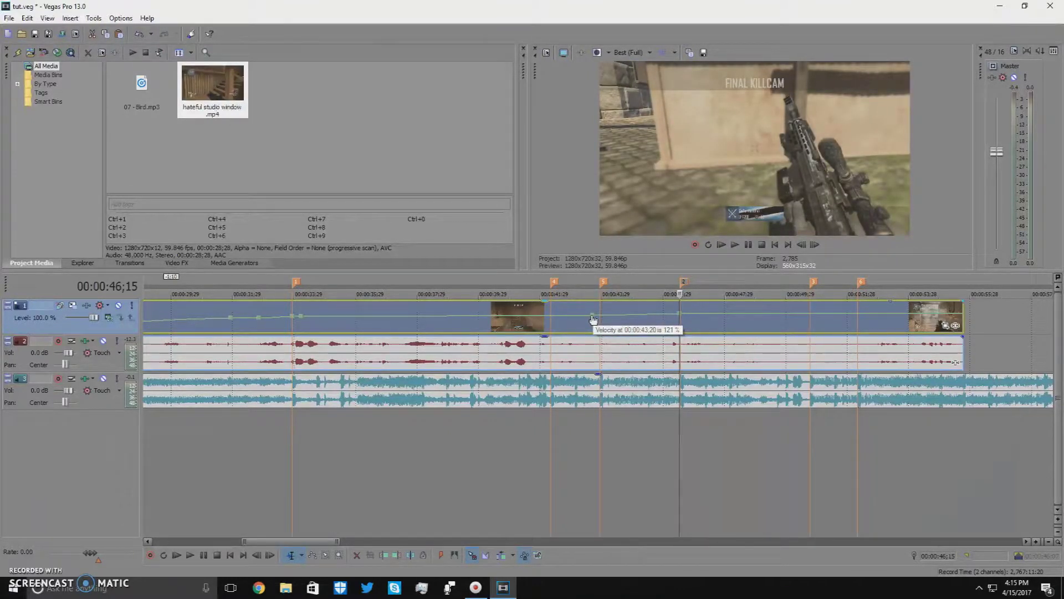
left_click_drag(592, 319, 592, 319)
left_click(814, 244)
left_click(814, 245)
left_click(814, 244)
left_click(815, 244)
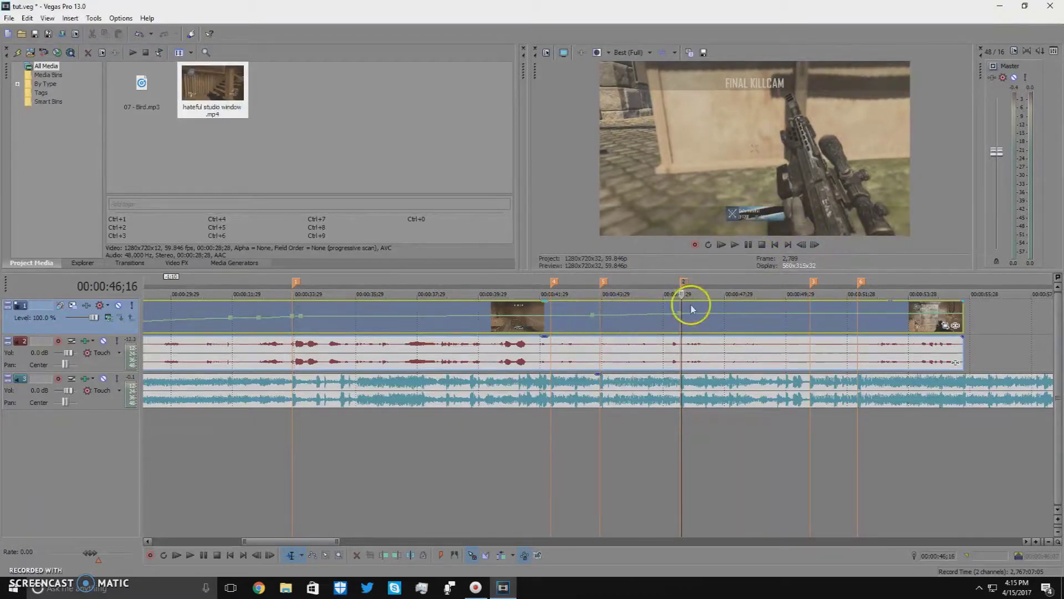
left_click(681, 288)
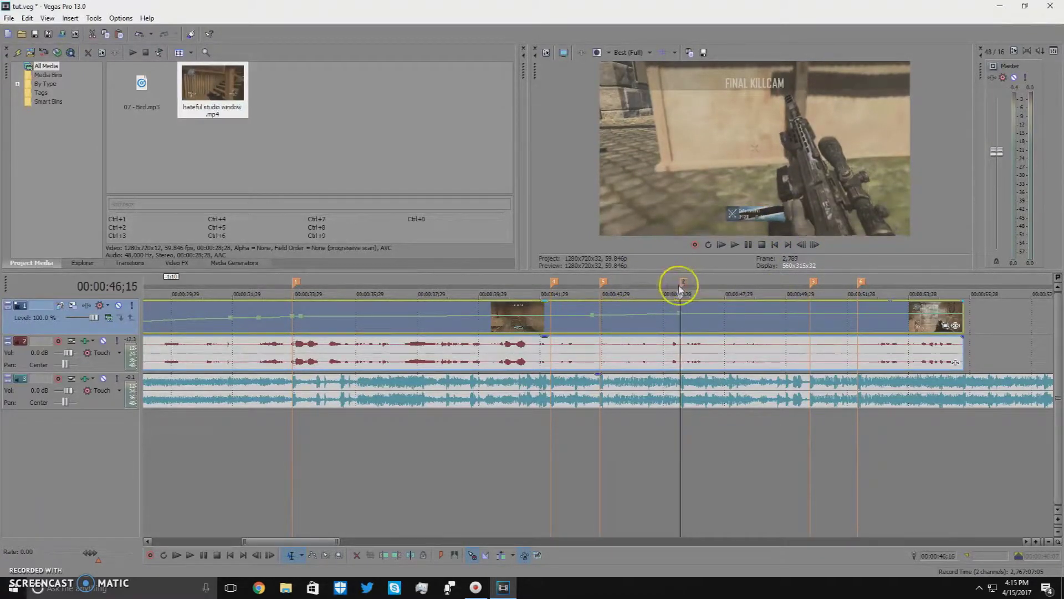
mouse_move(594, 319)
left_click_drag(595, 318, 595, 320)
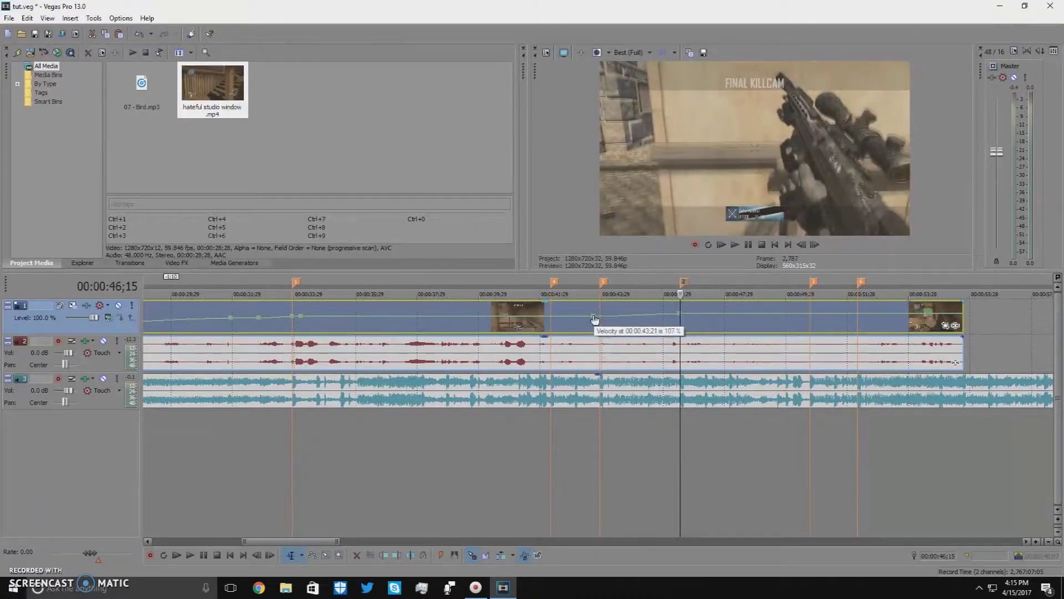
left_click_drag(595, 320, 595, 321)
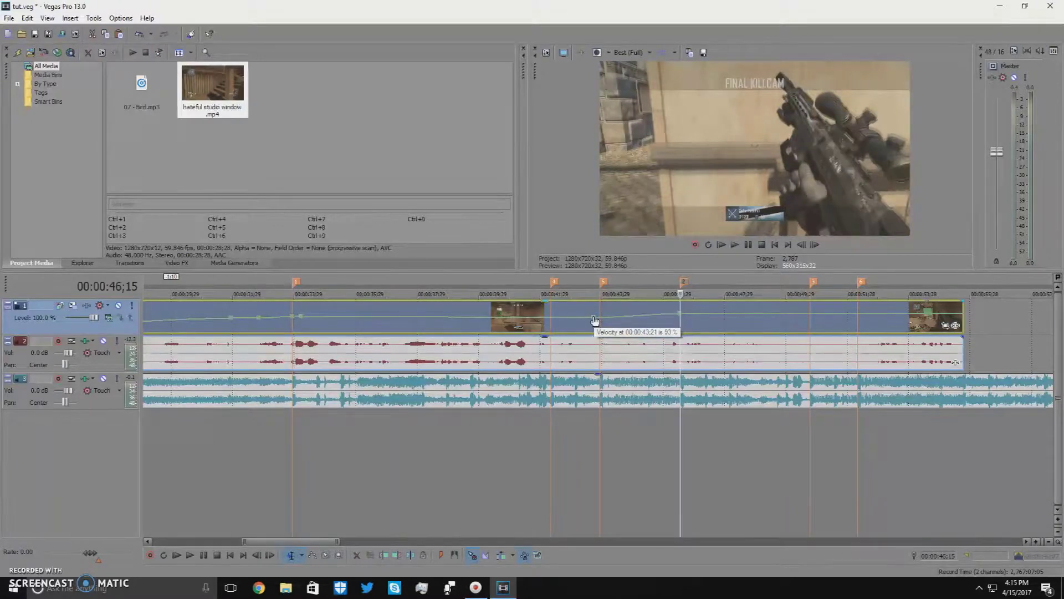
Examine the killcam frames between 00:00:46;06 and the 00:00:46;15 marker to find when the gun fires
left_click(805, 245)
left_click(805, 245)
left_click(805, 244)
left_click(805, 244)
left_click(805, 245)
left_click(805, 244)
left_click(815, 245)
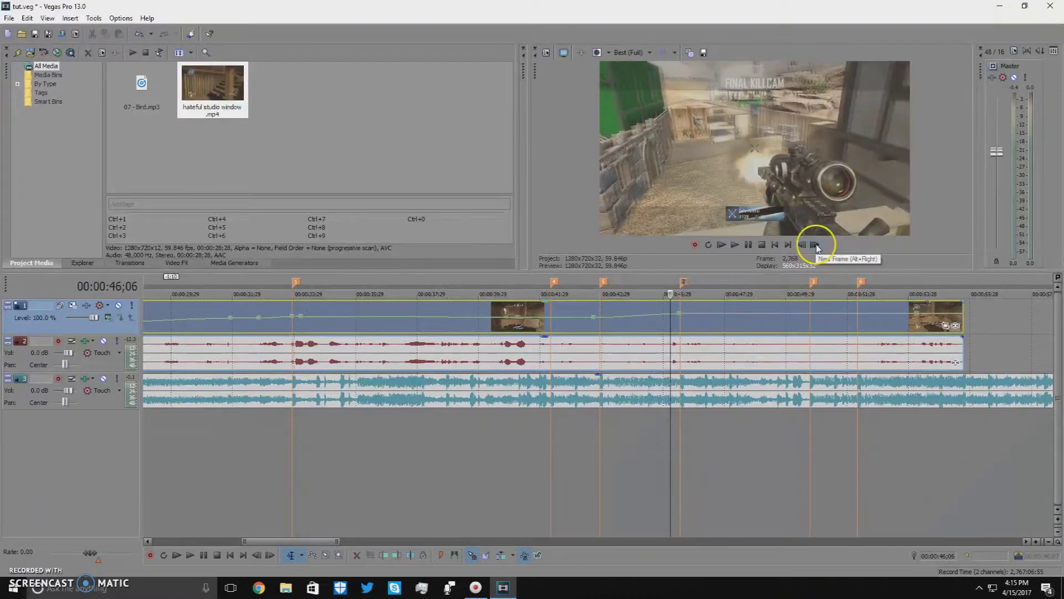
left_click(815, 245)
left_click(815, 244)
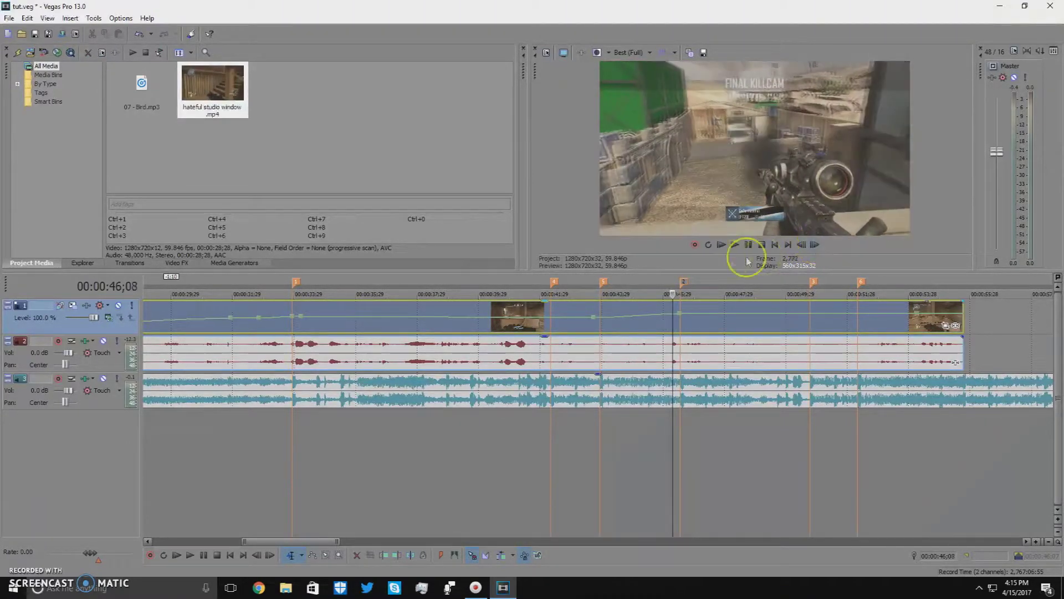
left_click(684, 282)
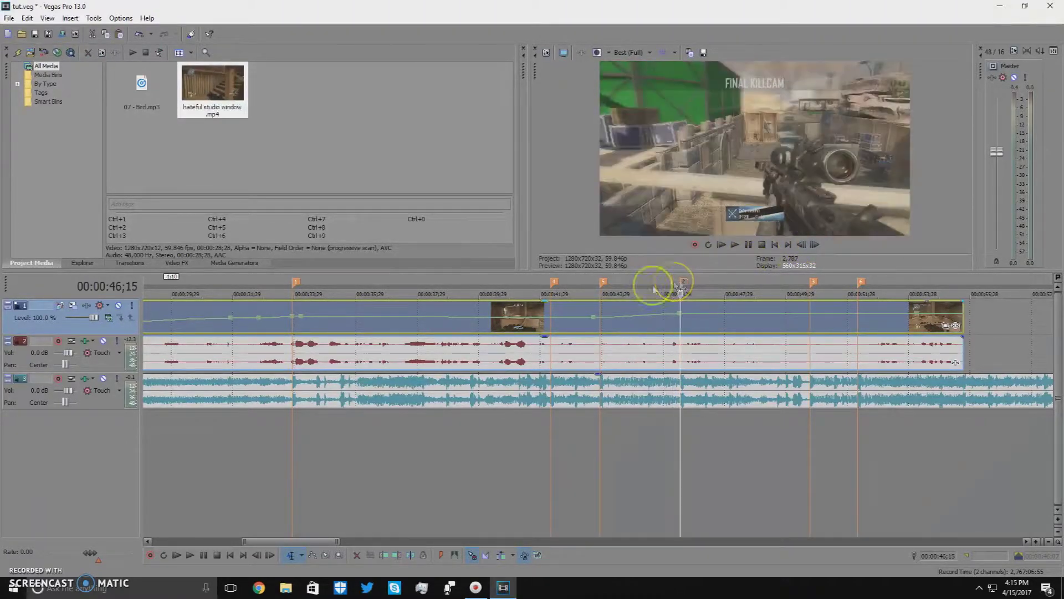
Add a velocity point at about 00:00:44;25 and lower it until the killcam's shot lands on the 00:00:46;15 marker
left_click(631, 320)
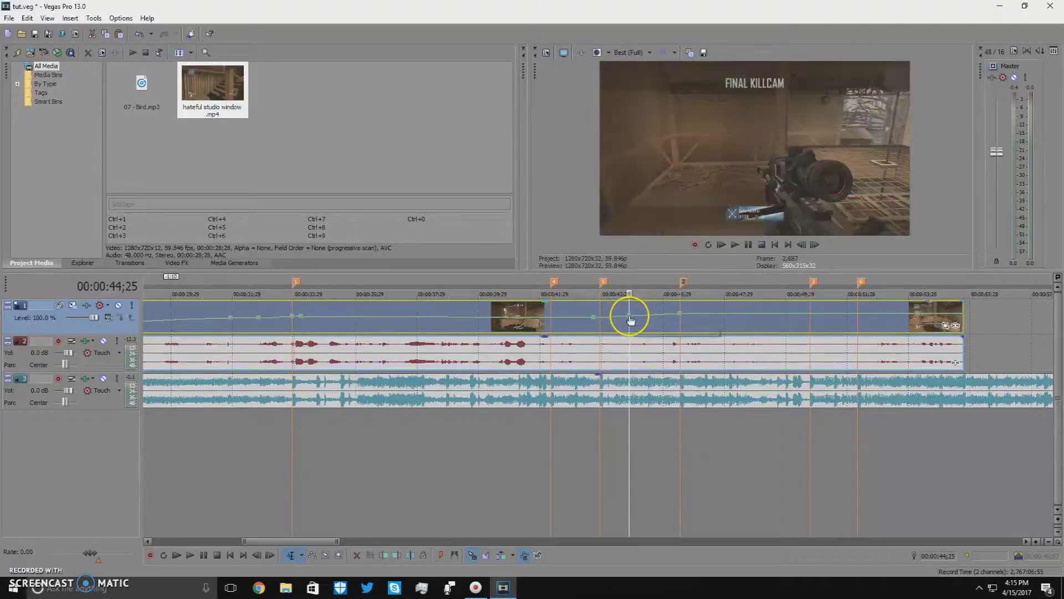
left_click(684, 283)
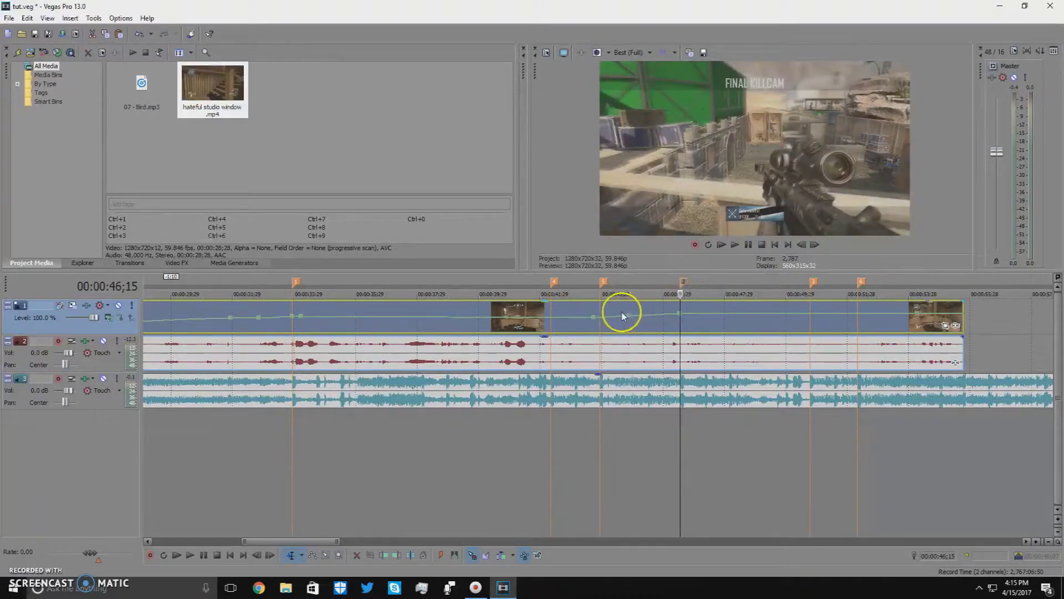
left_click_drag(628, 320, 631, 321)
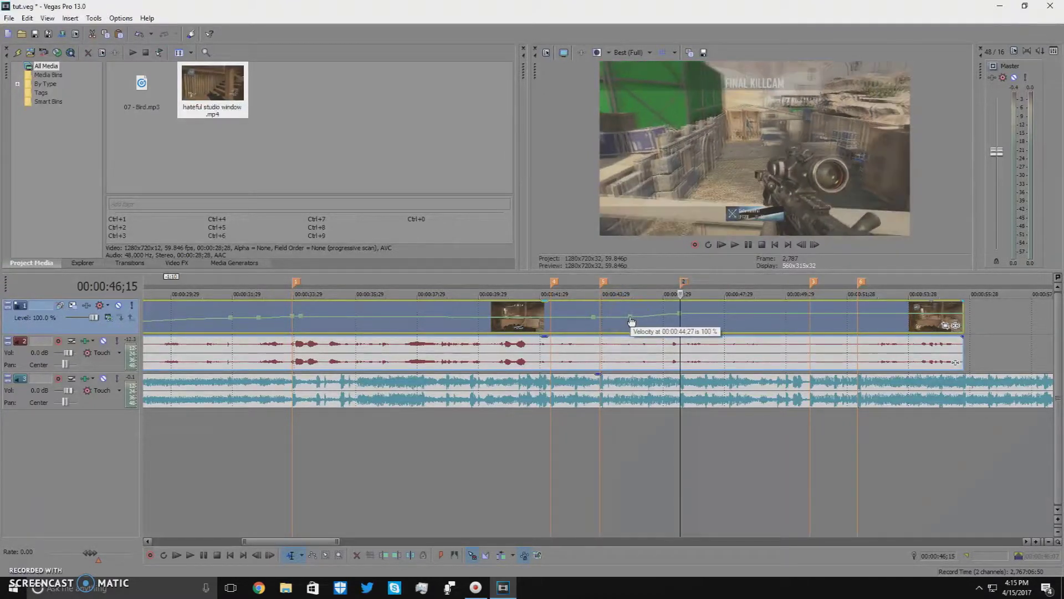
left_click_drag(632, 320, 630, 322)
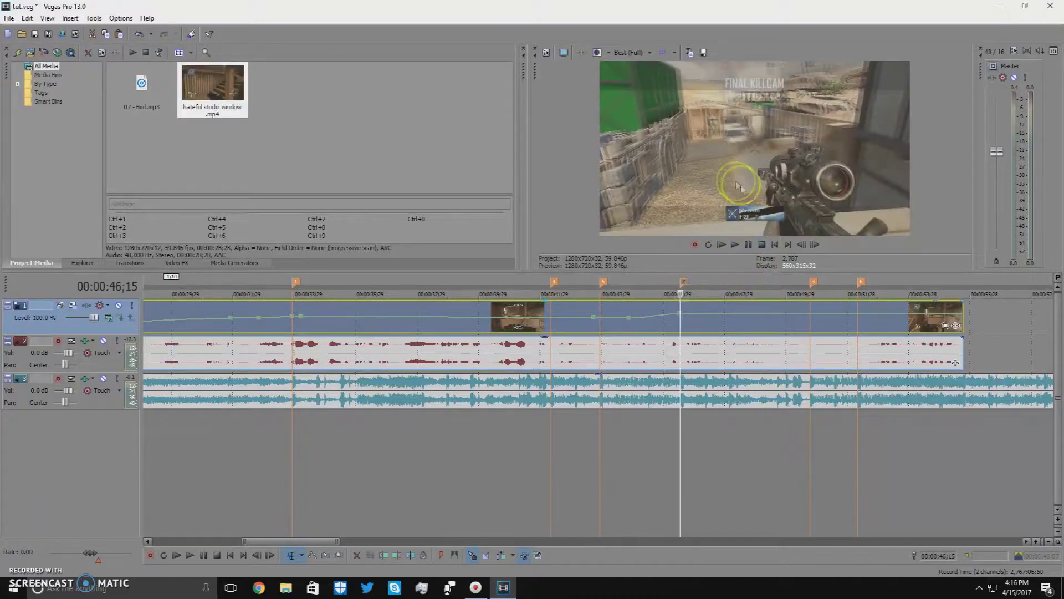
Examine the killcam frame by frame from the 00:00:46;15 marker to 00:00:46;28, following the motion after the shot
left_click(815, 244)
left_click(815, 245)
left_click(815, 245)
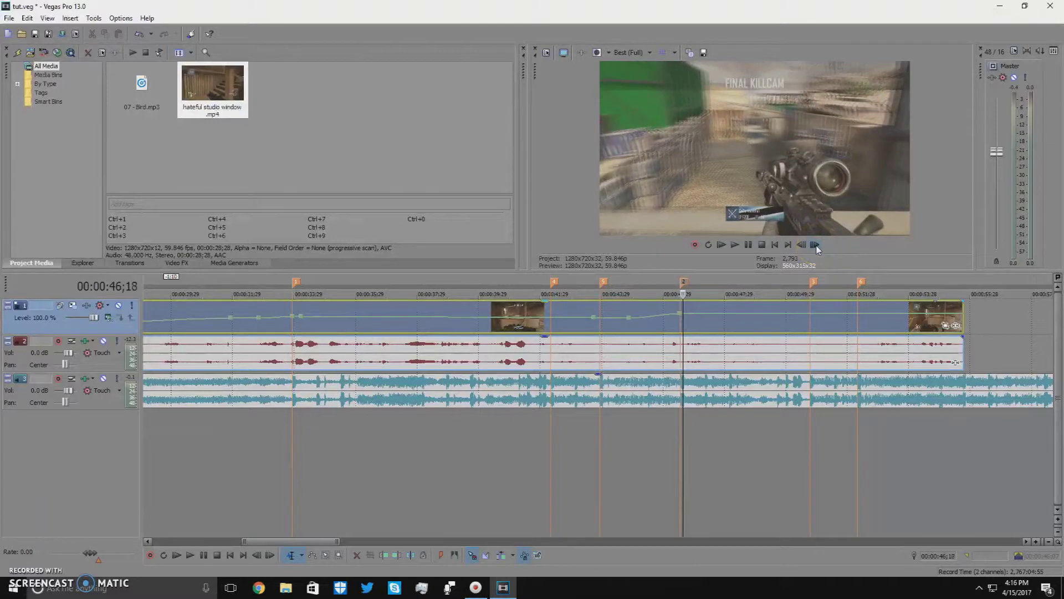
left_click(815, 245)
left_click(815, 245)
left_click(815, 244)
left_click(815, 244)
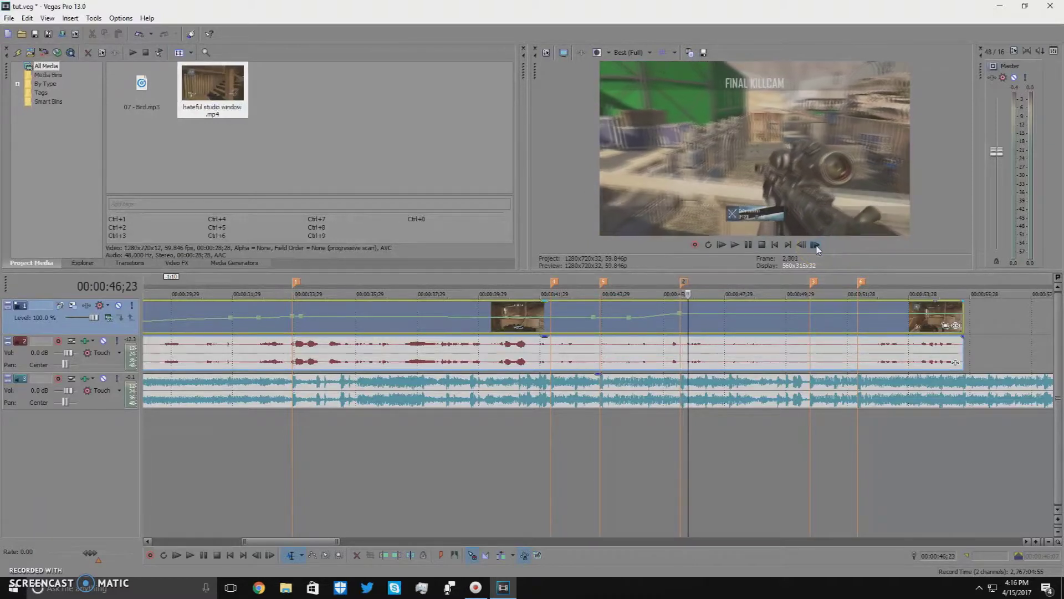
left_click(814, 244)
left_click(815, 244)
left_click(815, 244)
left_click(815, 245)
left_click(815, 245)
left_click(815, 244)
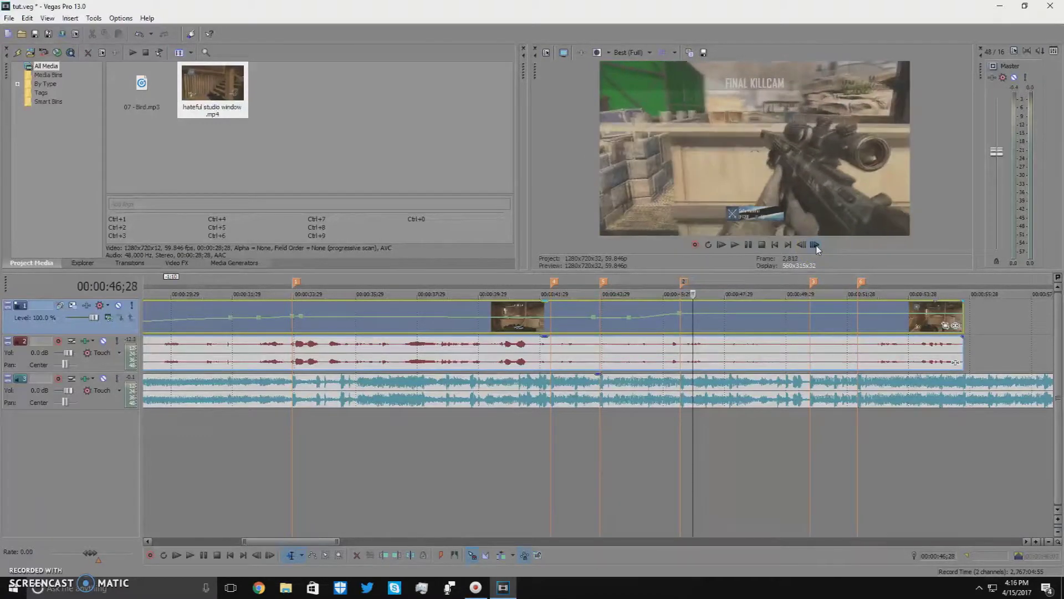
Delete the four surplus markers, keeping only the first shot's marker and the killcam marker at 00:00:46;15
scroll(284, 327, "down", 4)
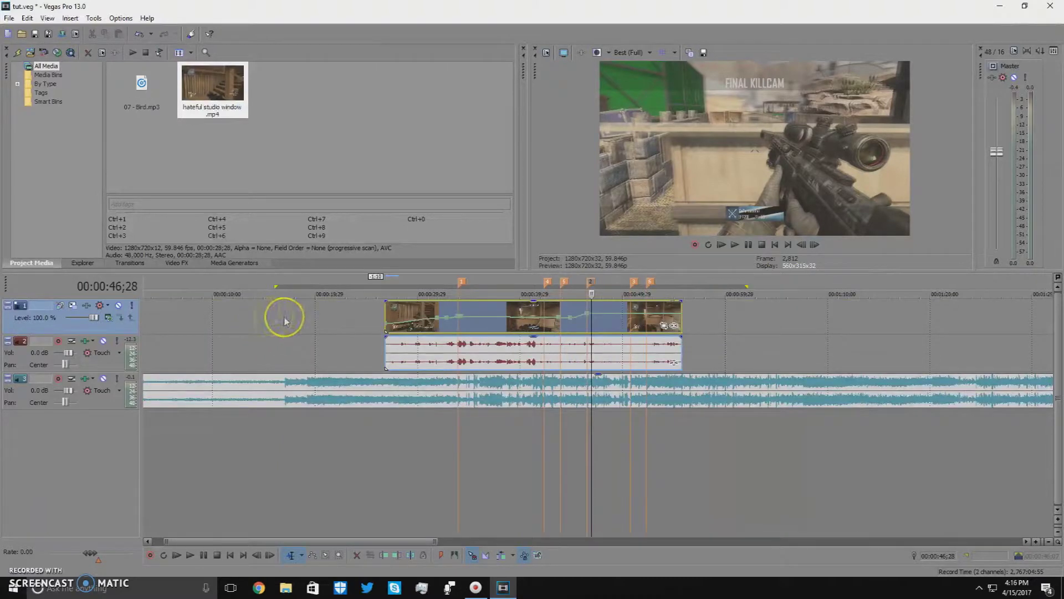
mouse_move(653, 286)
left_mouse_down()
mouse_move(630, 280)
mouse_move(646, 309)
mouse_move(563, 277)
mouse_move(587, 316)
mouse_move(548, 285)
mouse_move(570, 309)
mouse_move(654, 308)
mouse_move(648, 297)
left_mouse_up()
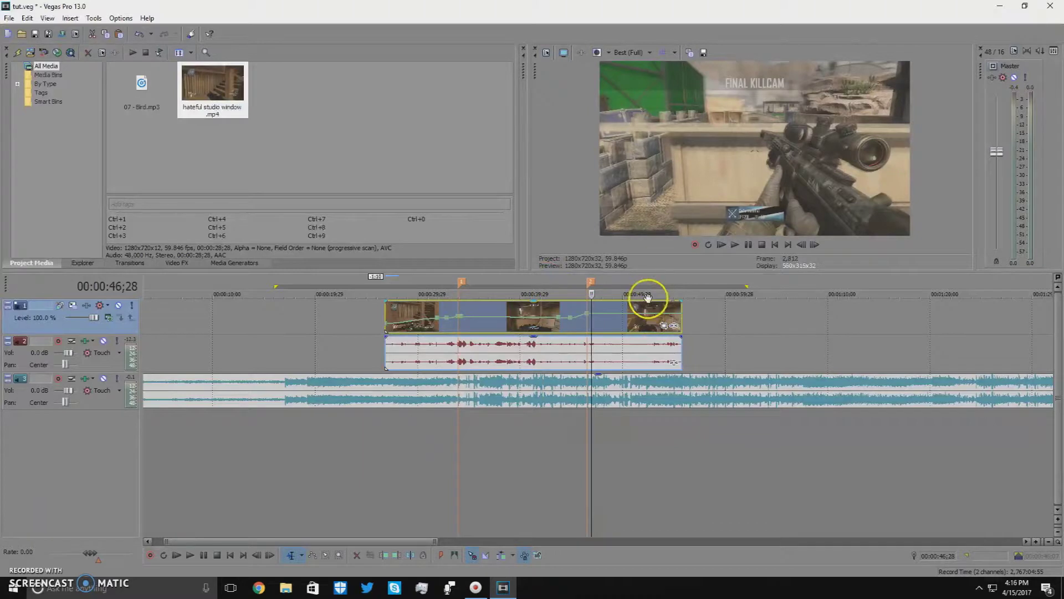
Place the playhead at 00:00:49;18, on the last frame of the final killcam before the match-end screen
left_click(657, 309)
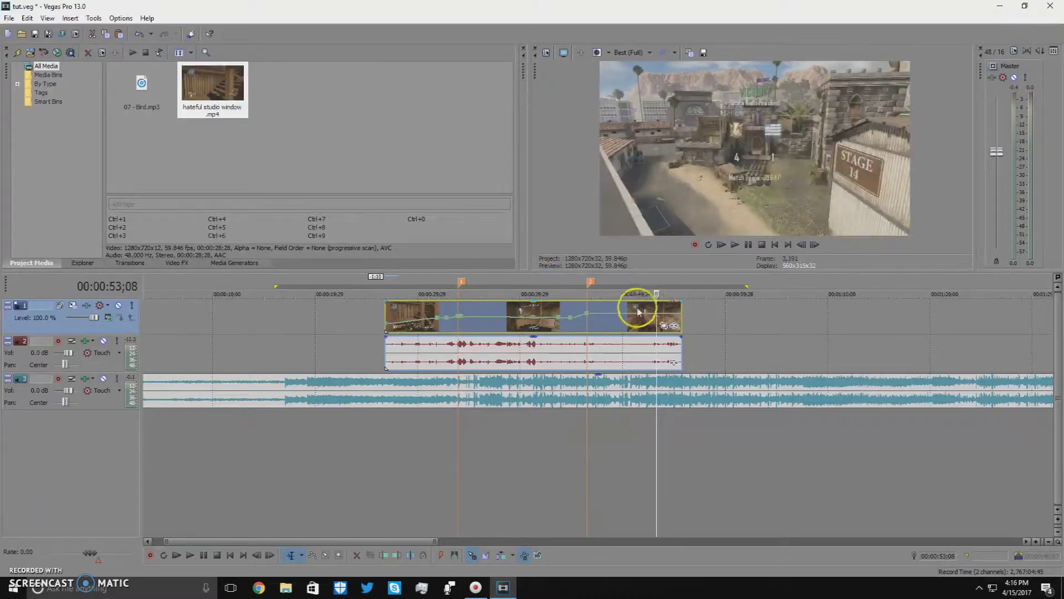
left_click(643, 310)
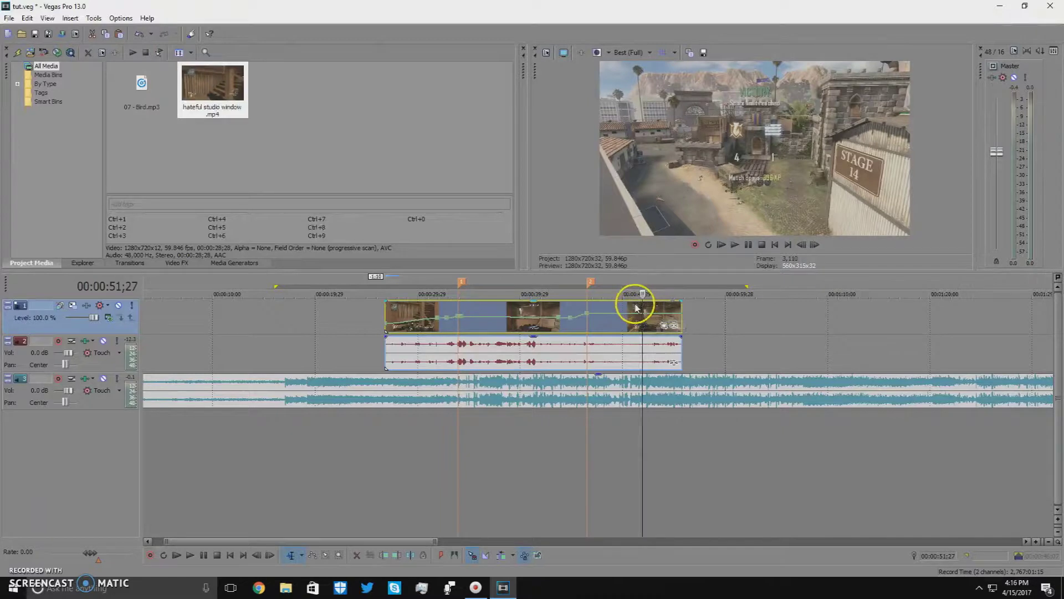
left_click(801, 246)
left_click(801, 246)
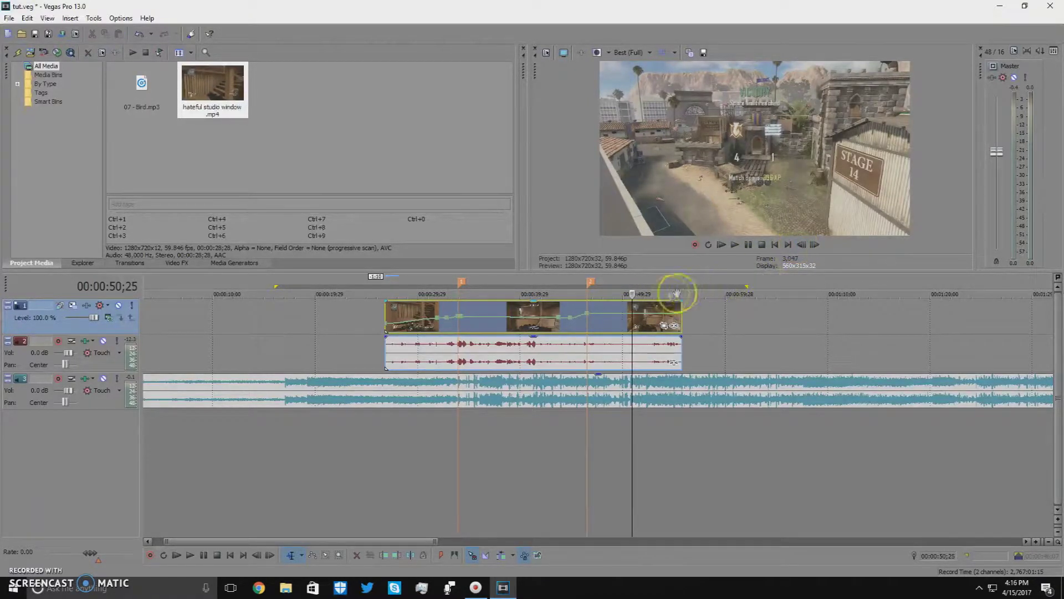
left_click(623, 310)
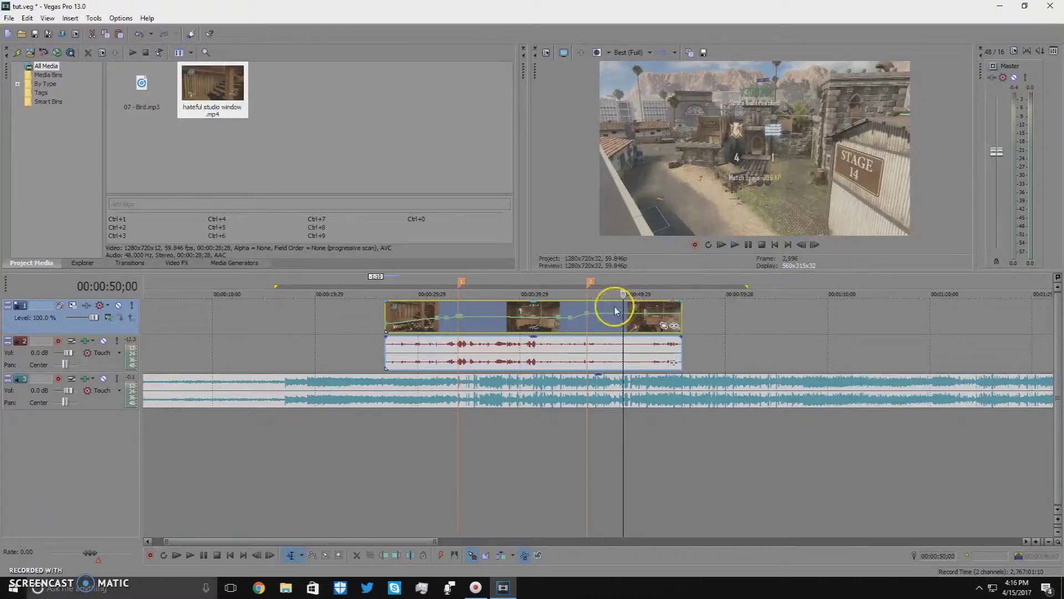
left_click(615, 309)
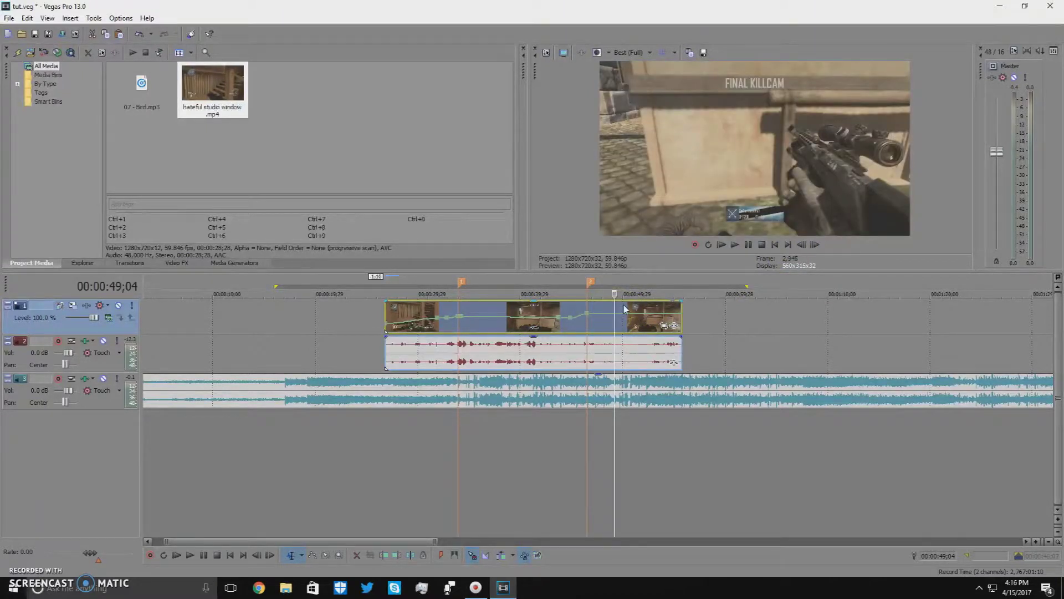
left_click(625, 308)
left_click(806, 245)
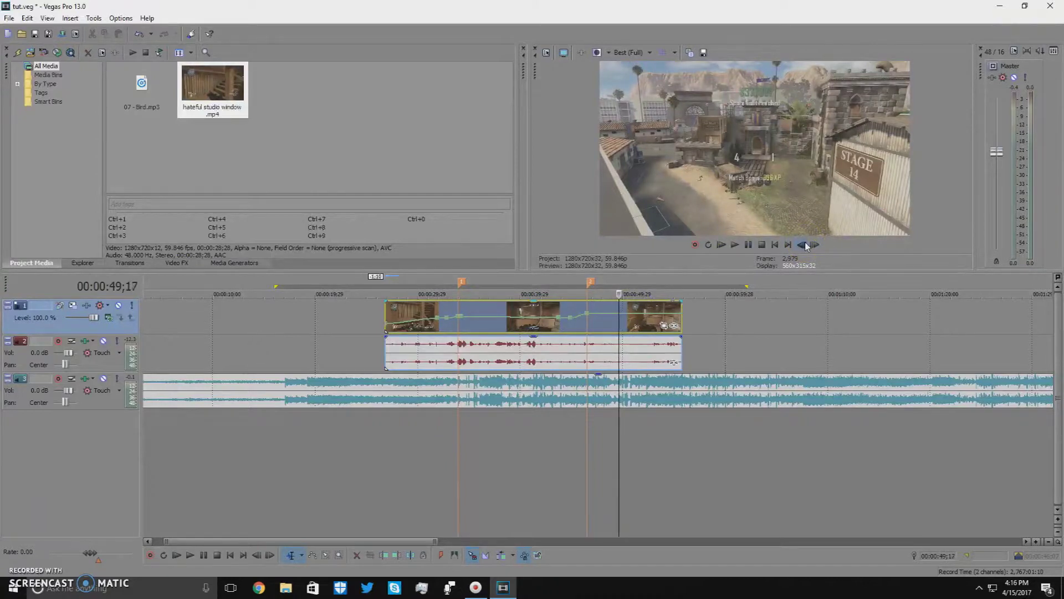
left_click(806, 245)
left_click(807, 245)
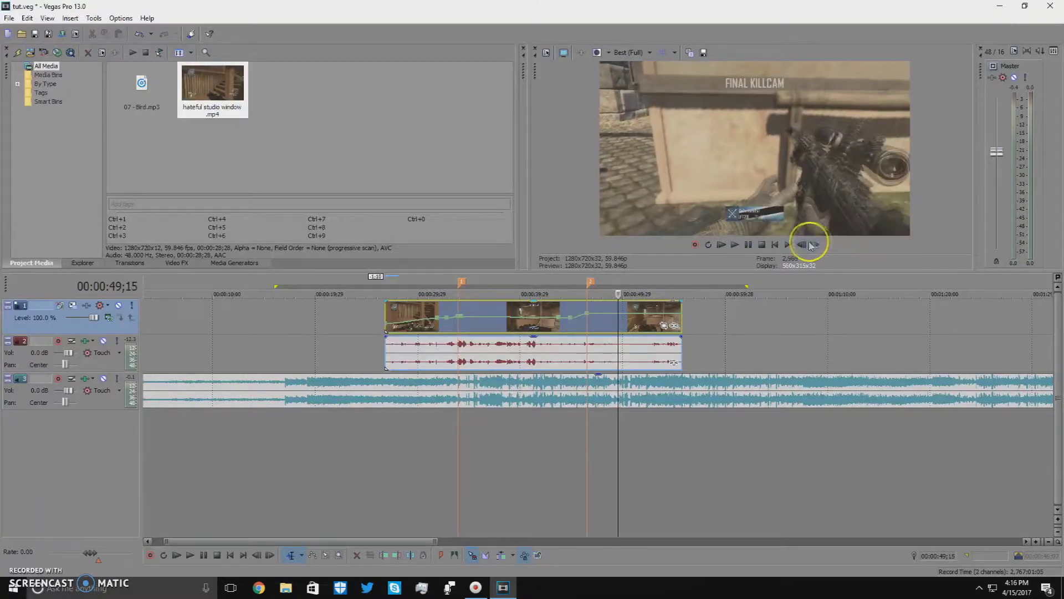
left_click(815, 245)
left_click(814, 245)
left_click(814, 245)
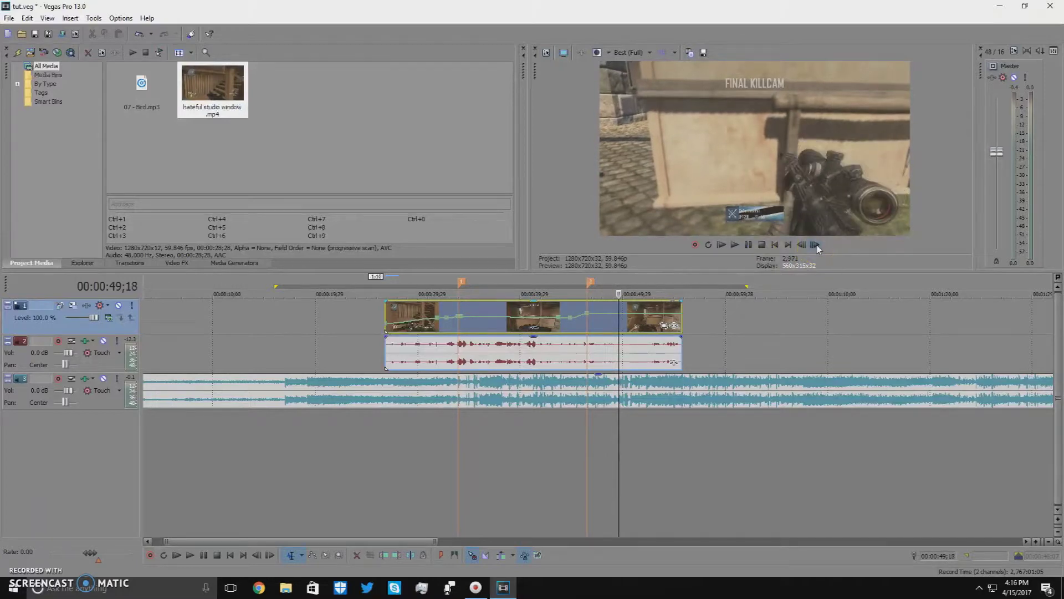
Split the gameplay clip at 00:00:49;18 and cut away the part after the killcam
key("s")
right_click(632, 312)
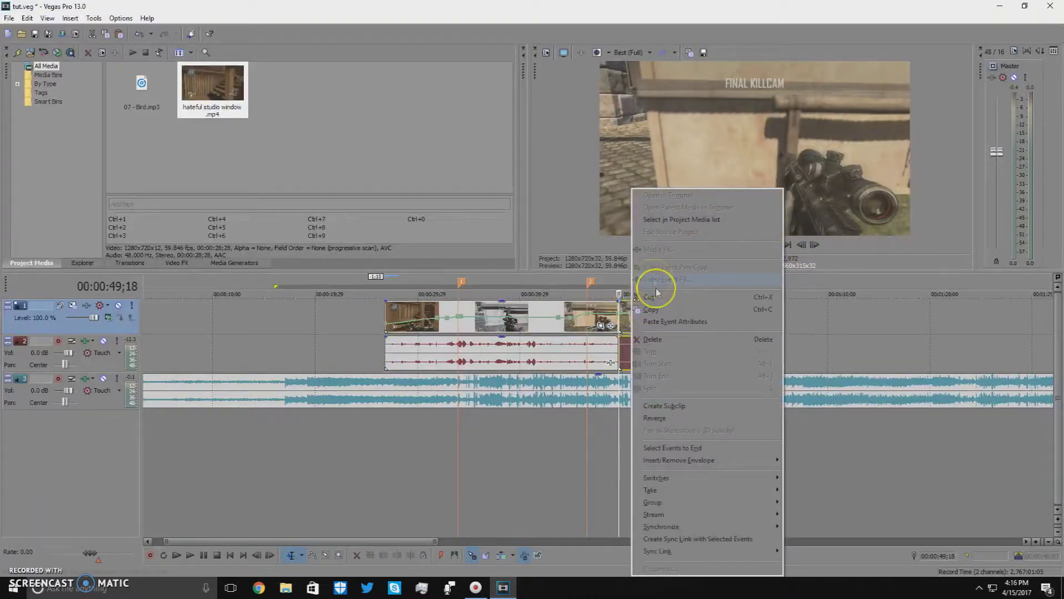
left_click(644, 294)
Add a velocity point at 00:00:48;07, between the killcam marker and the end of the trimmed clip
scroll(629, 321, "up", 8)
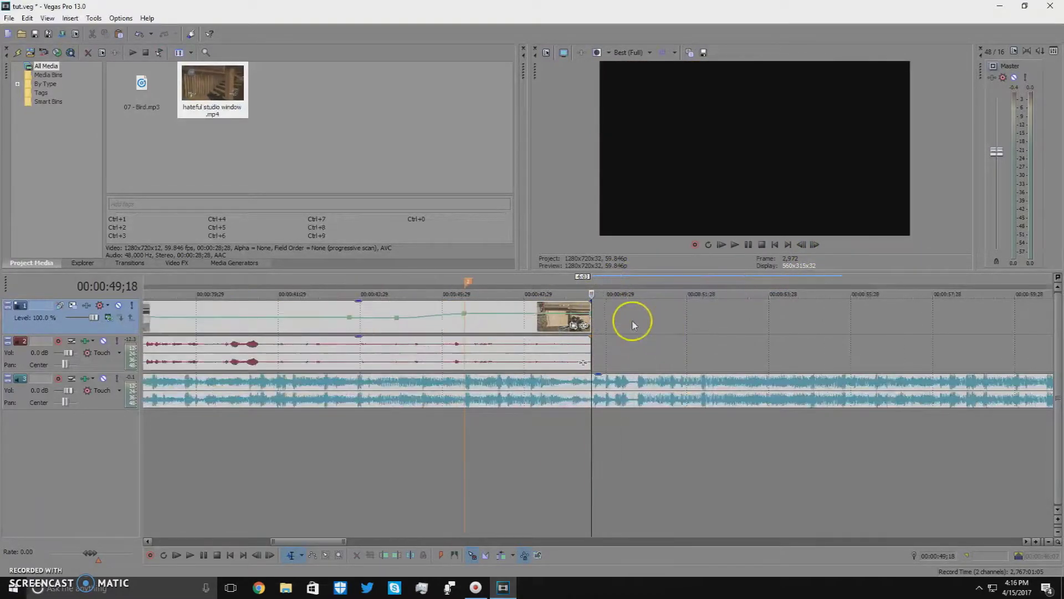
left_click(527, 319)
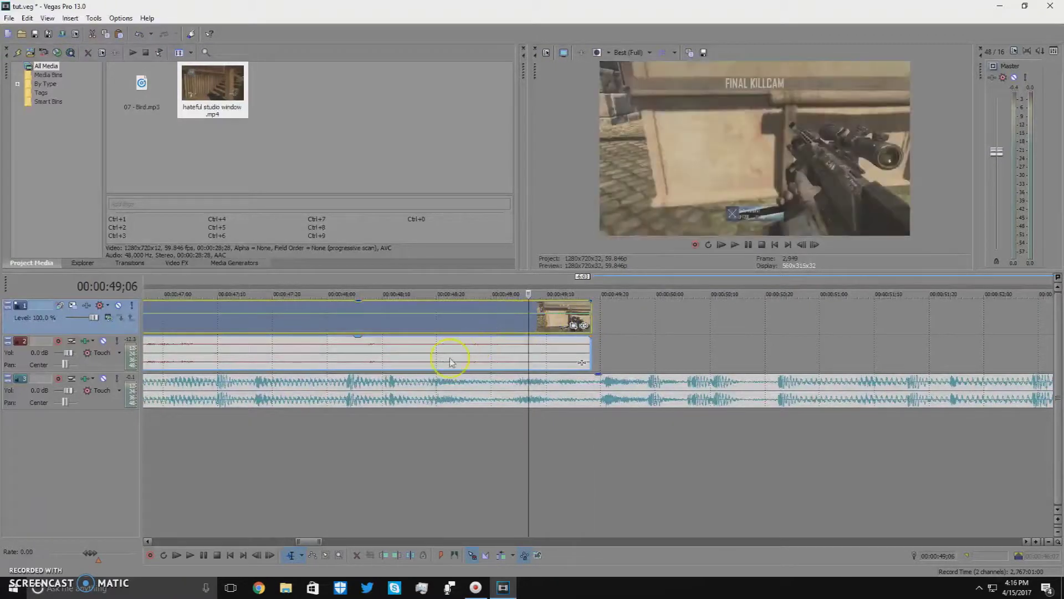
left_click(412, 327)
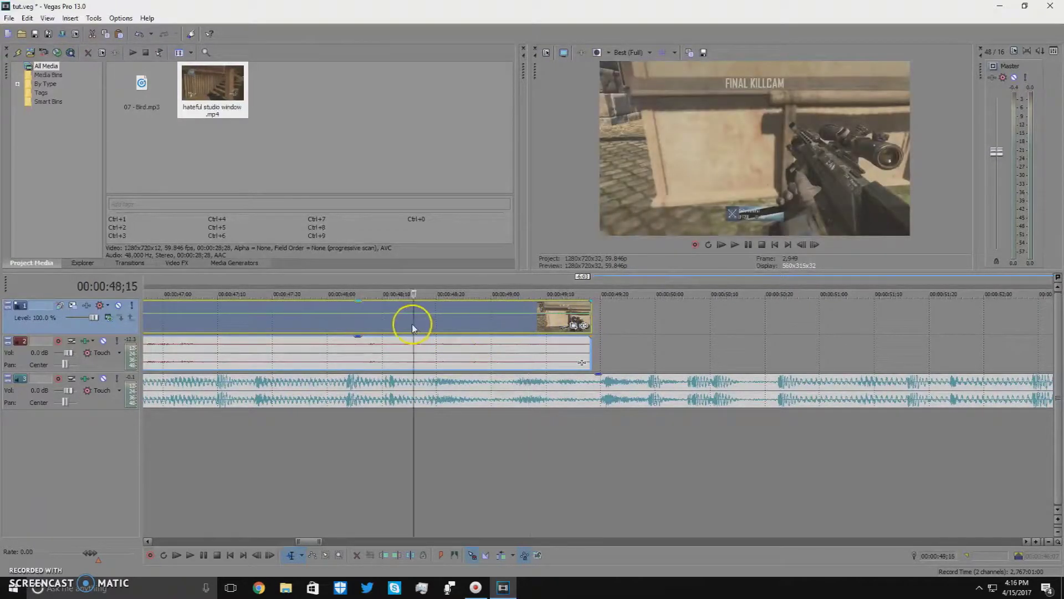
left_click(372, 323)
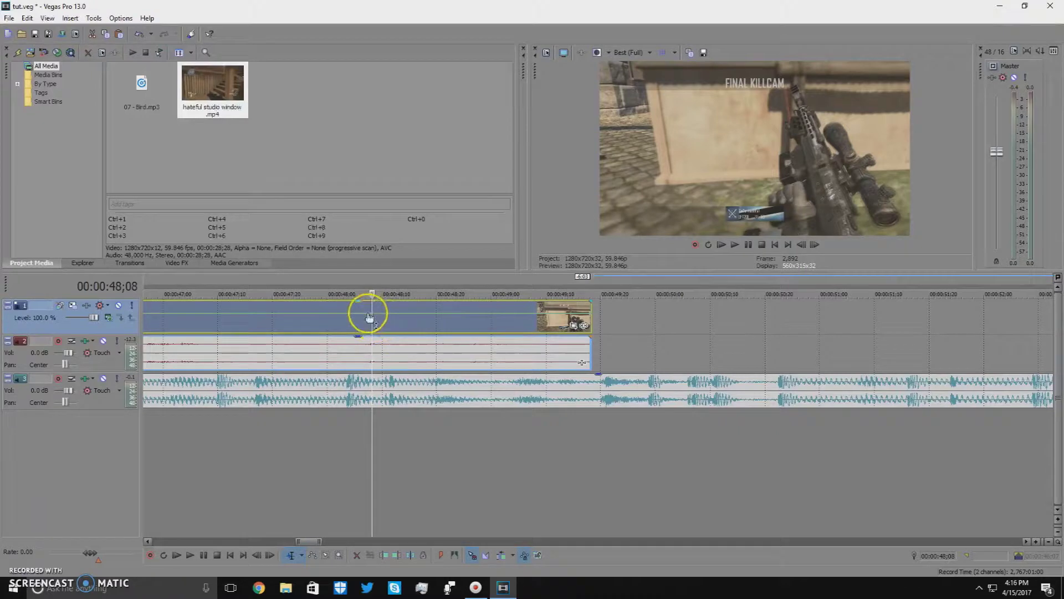
left_click(366, 317)
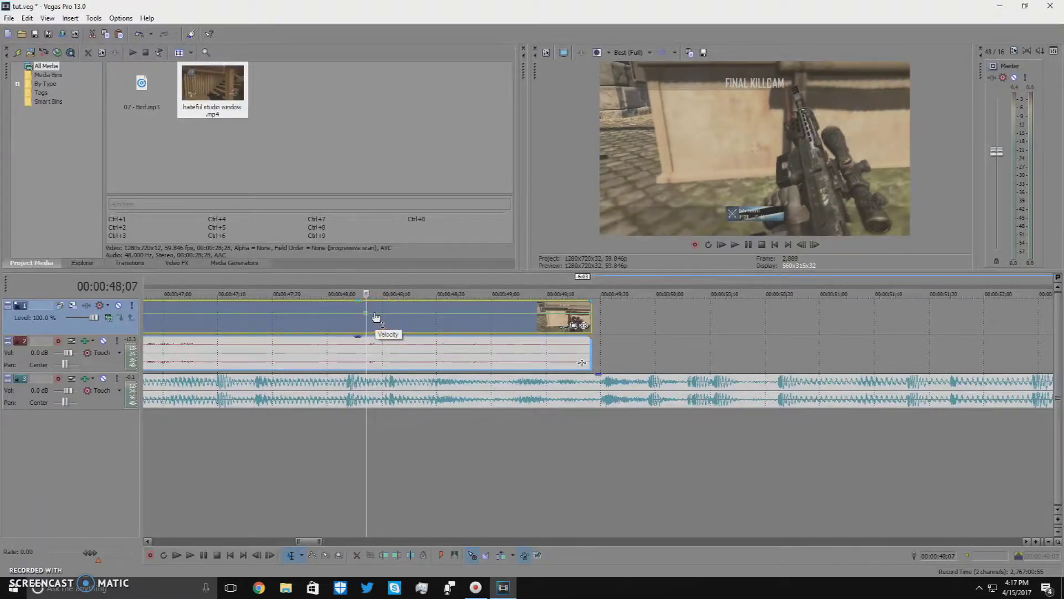
Add another velocity point one frame further on, at 00:00:48;08
scroll(375, 318, "up", 3)
left_click(815, 245)
left_click(815, 245)
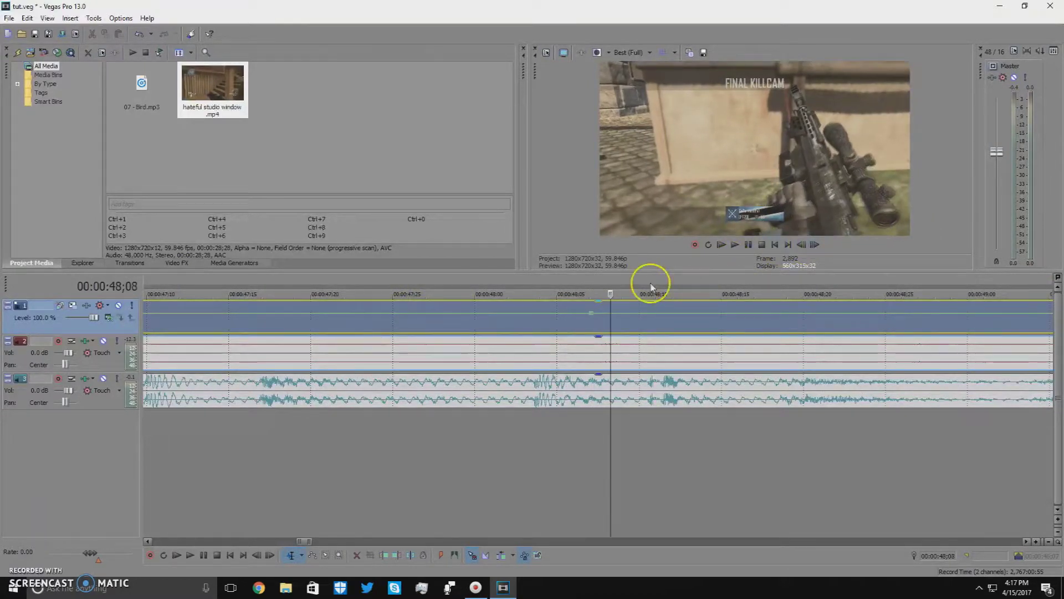
double_click(611, 313)
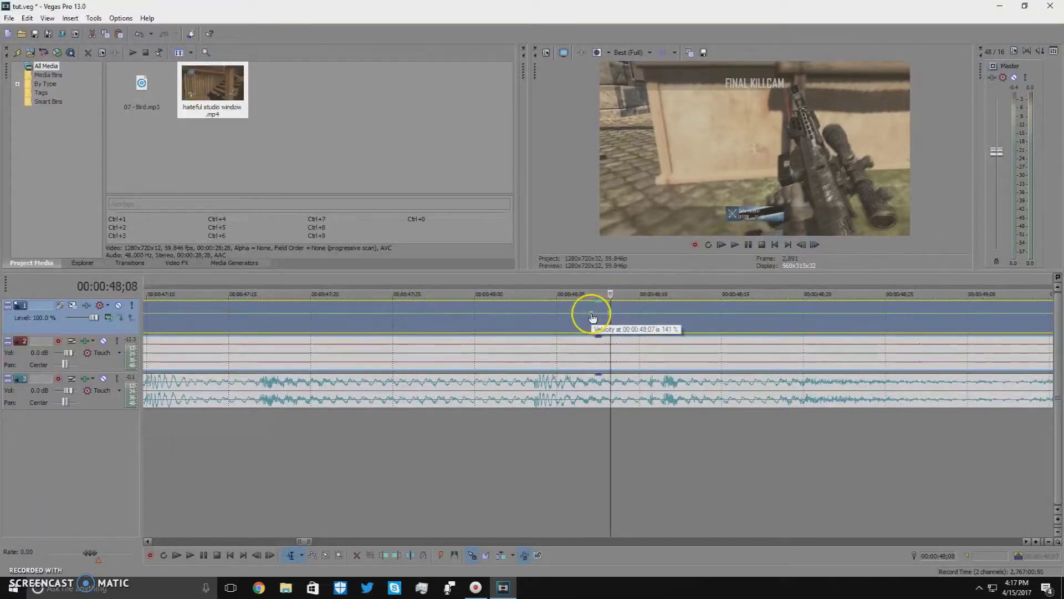
scroll(538, 337, "down", 4)
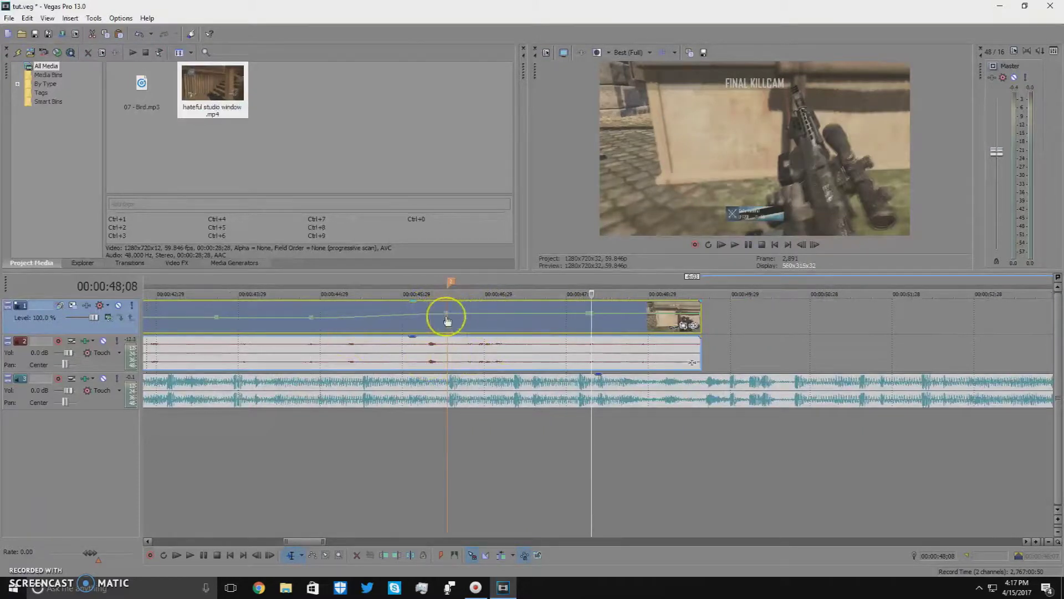
scroll(599, 299, "up", 6)
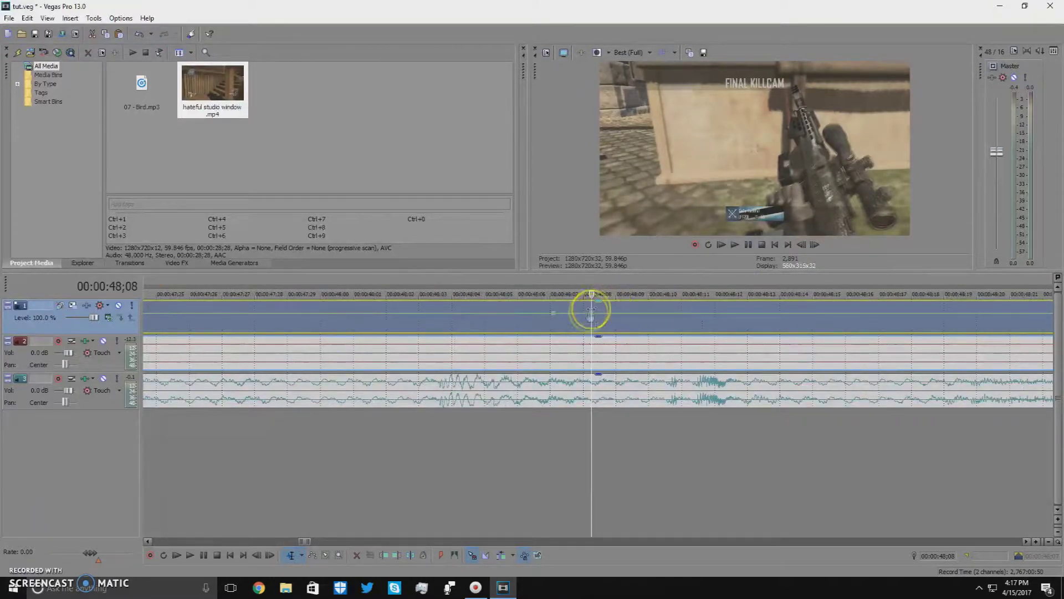
Lower the velocity point at 00:00:48;08 to slow the clip abruptly, and step forward through the frames to 00:00:48;22
left_click_drag(592, 319, 588, 327)
left_click(815, 245)
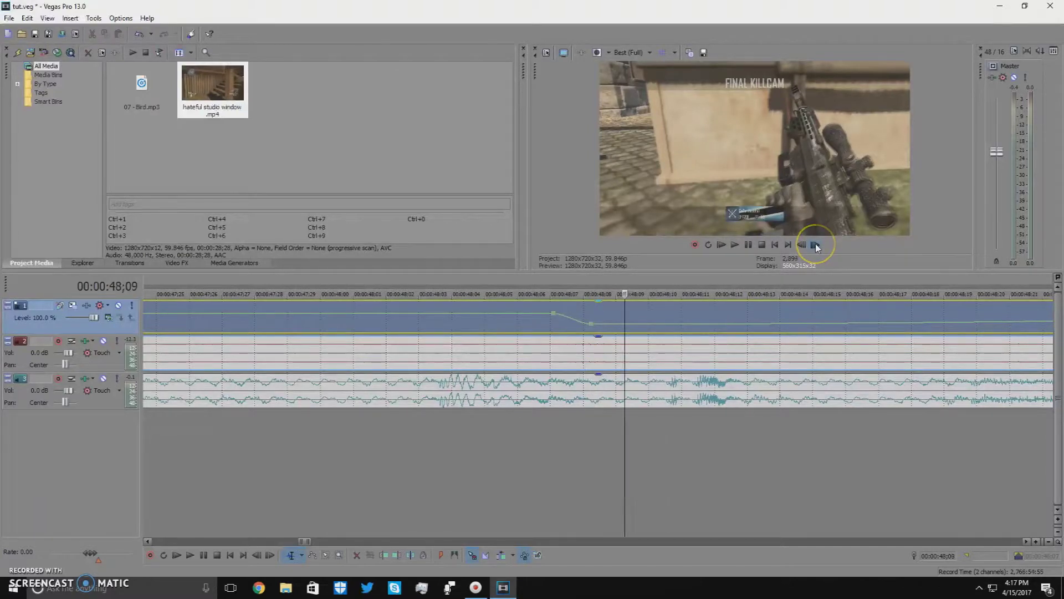
left_click(815, 245)
left_click(815, 245)
left_click(815, 244)
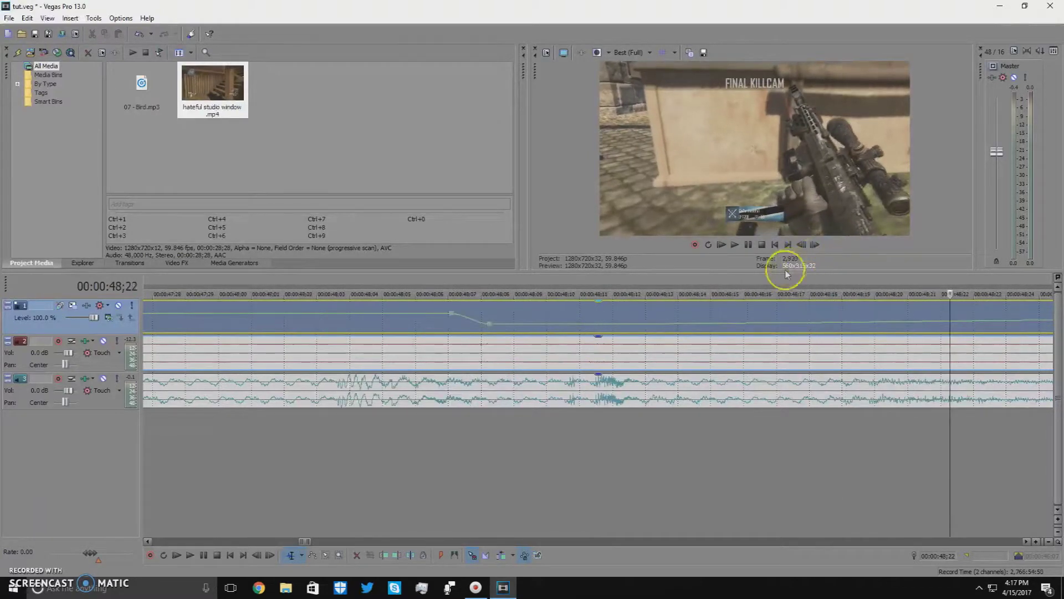
Lower the velocity point at the end of the gameplay clip, 00:00:49;18, to 107%
scroll(784, 287, "down", 3)
scroll(783, 286, "down", 2)
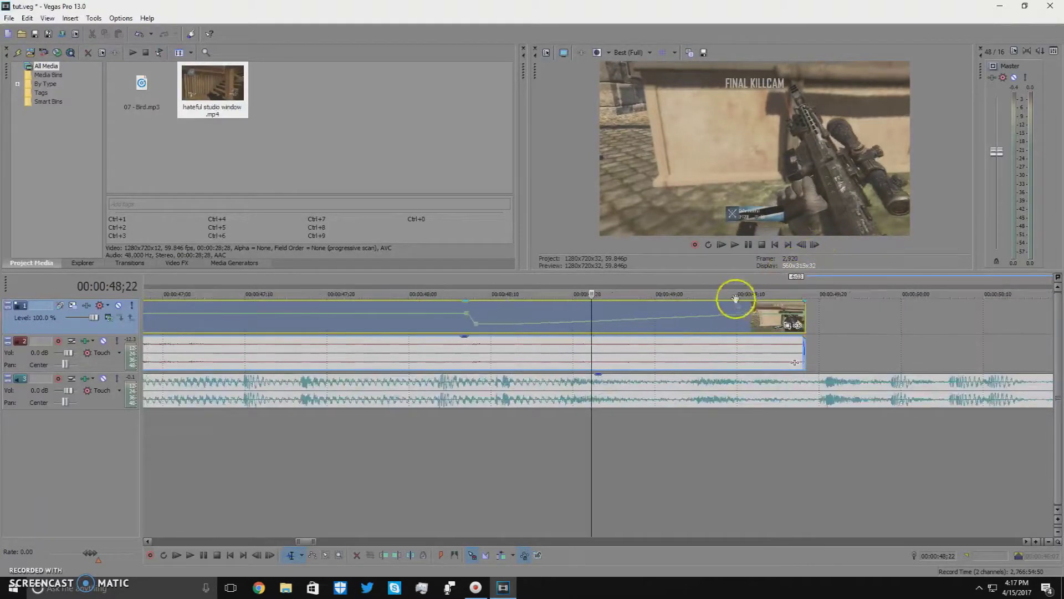
left_click(806, 316)
left_click_drag(806, 316, 806, 320)
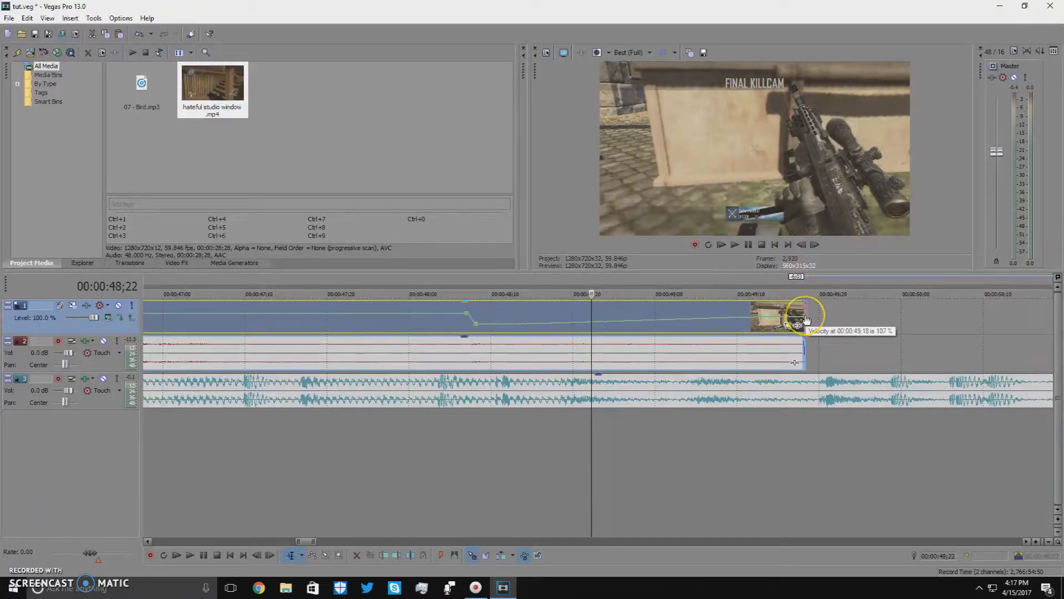
Step forward through the remaining frames past the clip's end to 00:00:49;20, and save the project
left_click(815, 244)
left_click(815, 245)
left_click(815, 245)
left_click(815, 245)
left_click(815, 245)
left_click(815, 245)
left_click(815, 244)
left_click(815, 244)
left_click(815, 244)
left_click(815, 245)
left_click(815, 244)
left_click(815, 245)
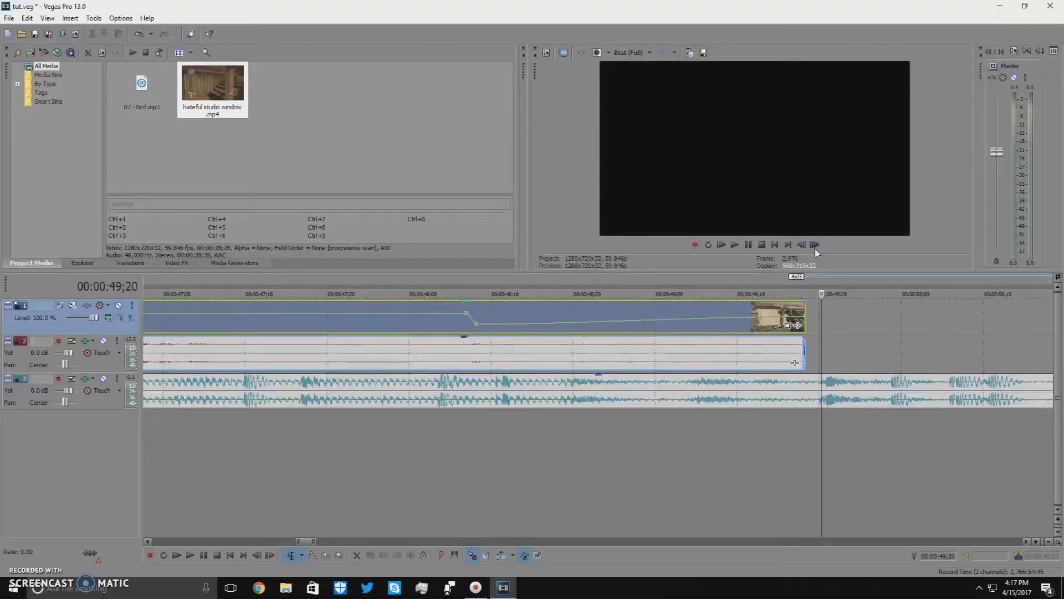
left_click(35, 34)
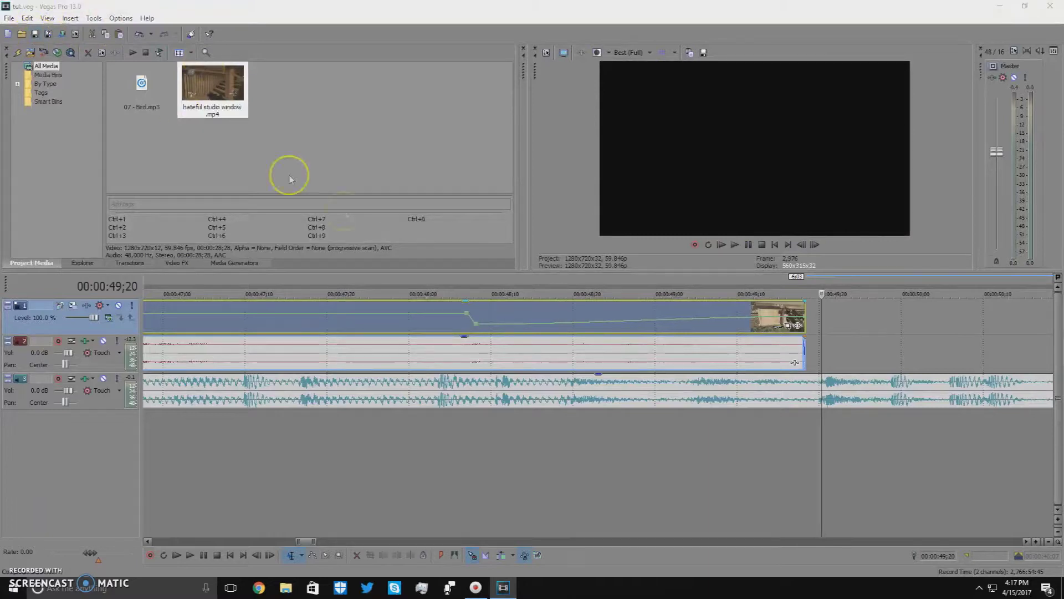
Delete the audio track that holds the gameplay clip's own sound
scroll(532, 327, "down", 2)
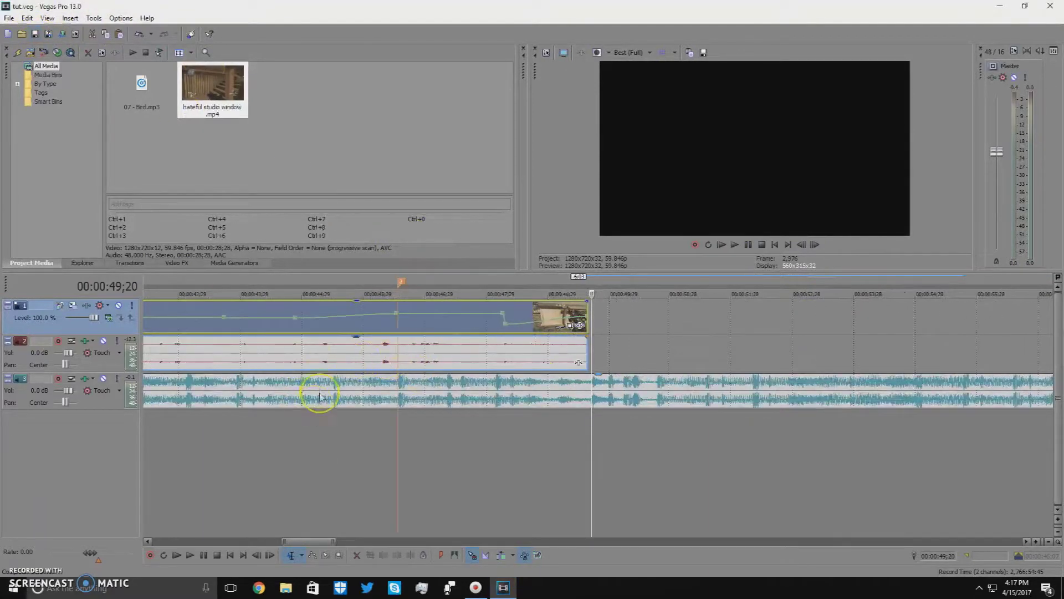
scroll(319, 398, "down", 3)
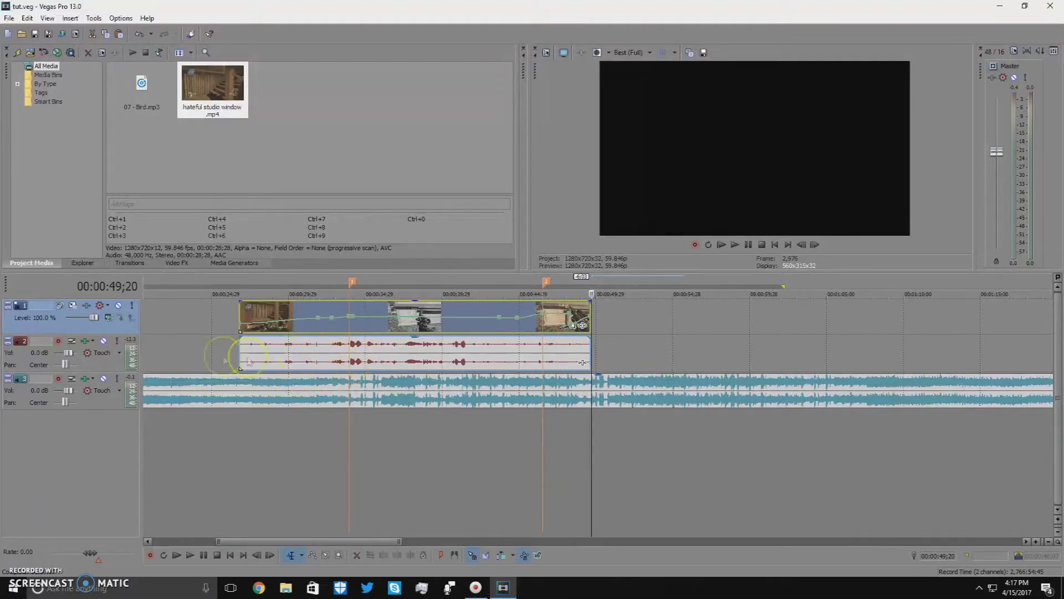
left_click(267, 352)
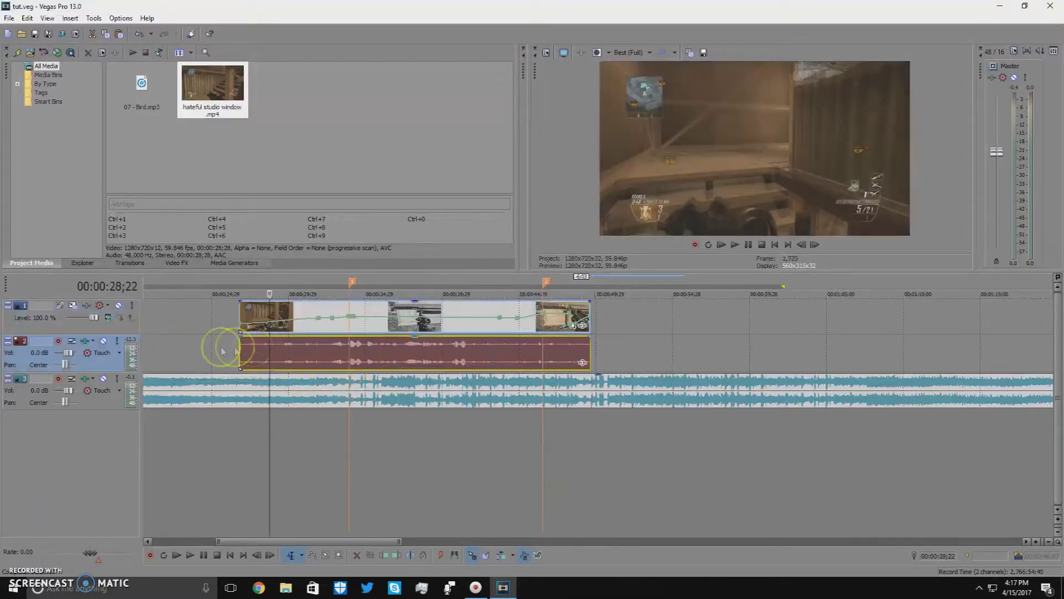
right_click(108, 364)
left_click(136, 161)
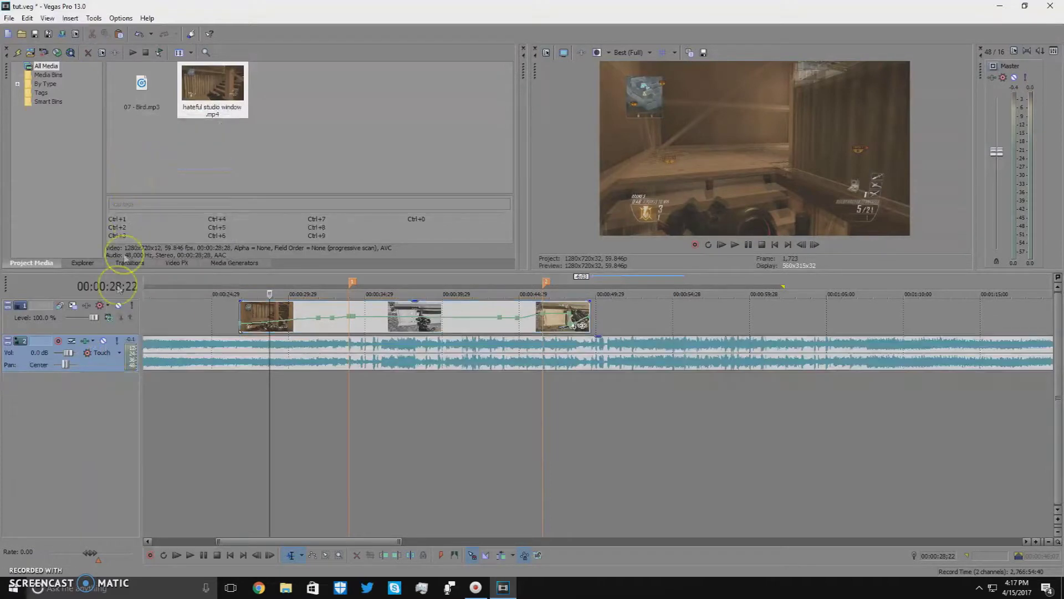
Insert an empty audio track below the music and place the playhead at marker 1, 00:00:33;27
right_click(97, 443)
left_click(142, 460)
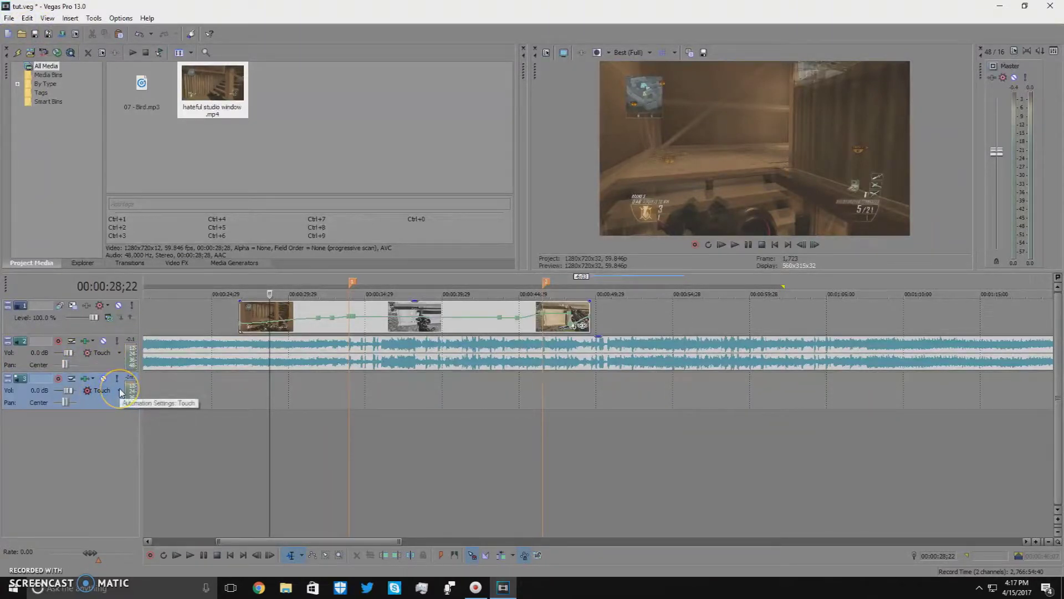
left_click(254, 382)
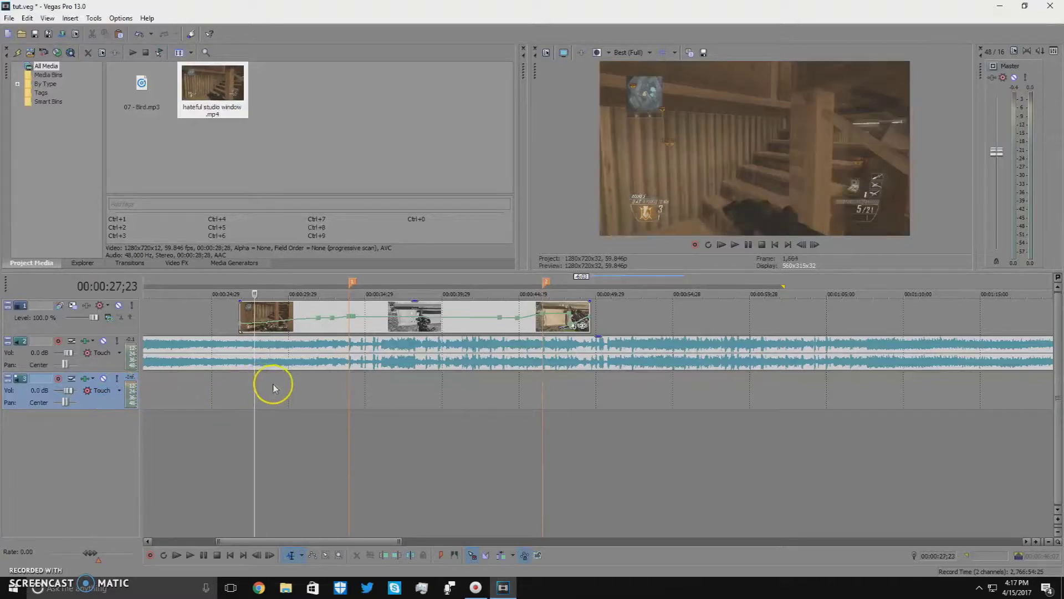
left_click(350, 388)
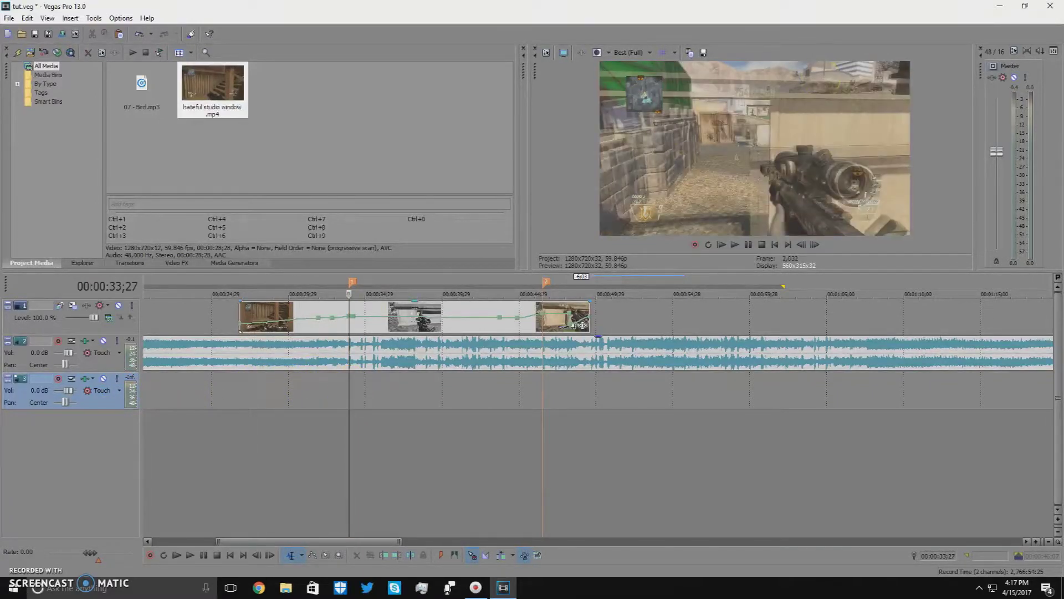
Add DSR 50.mp3 from the editing pack's Gun Sounds > BO2 > Snipers folder to the empty audio track
mouse_move(895, 7)
left_mouse_down()
mouse_move(922, 47)
mouse_move(888, 19)
left_mouse_up()
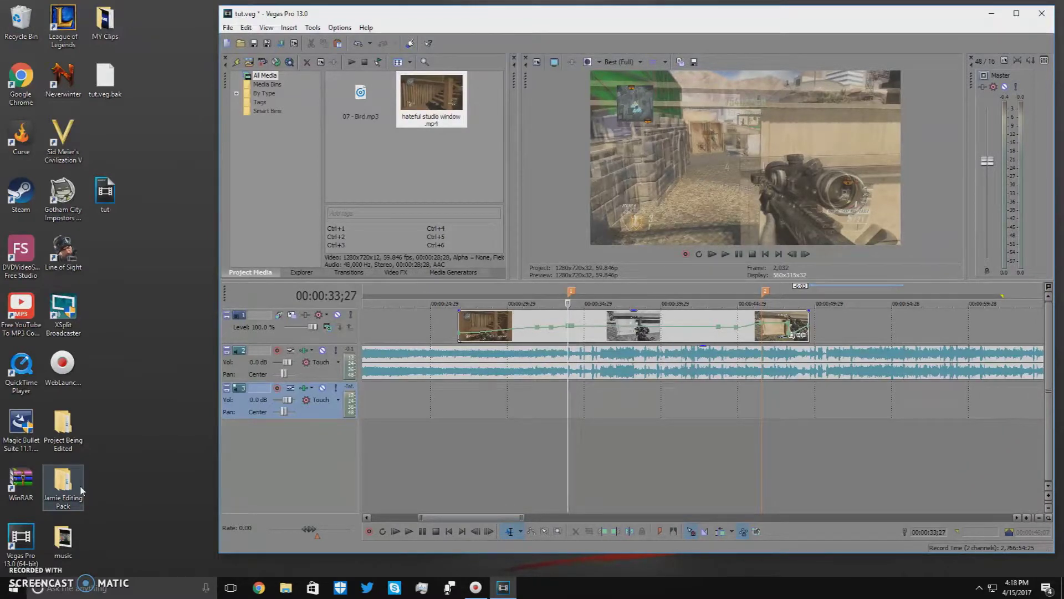
left_click(63, 490)
double_click(62, 490)
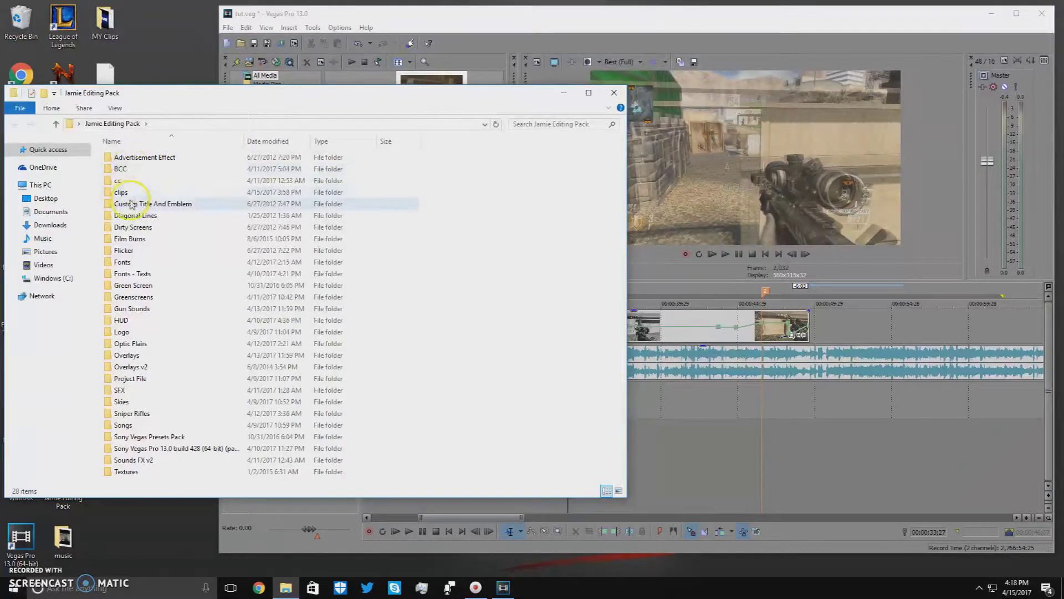
double_click(143, 308)
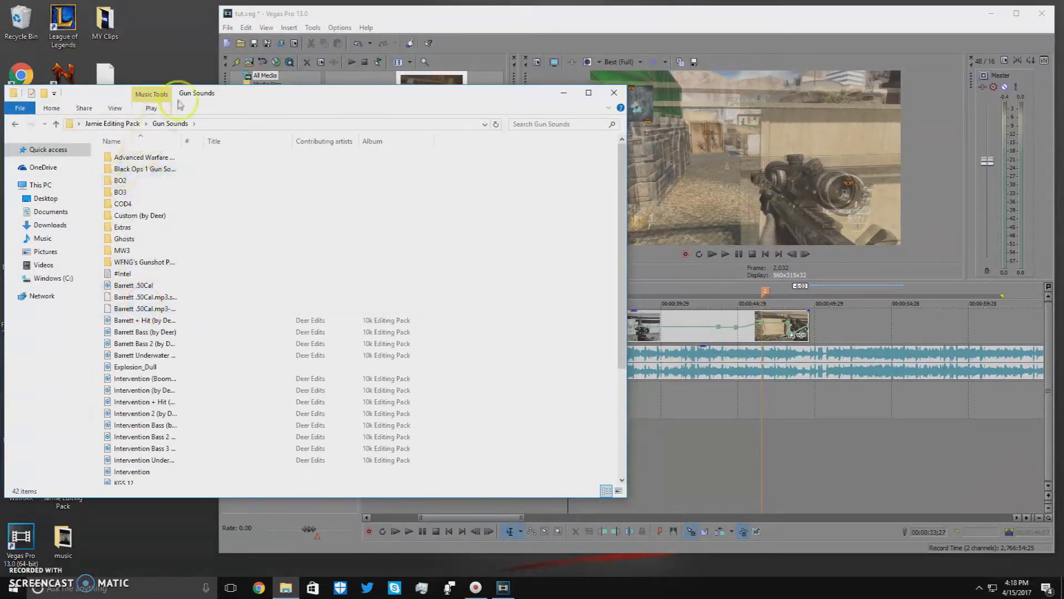
left_click_drag(212, 101, 226, 319)
double_click(233, 400)
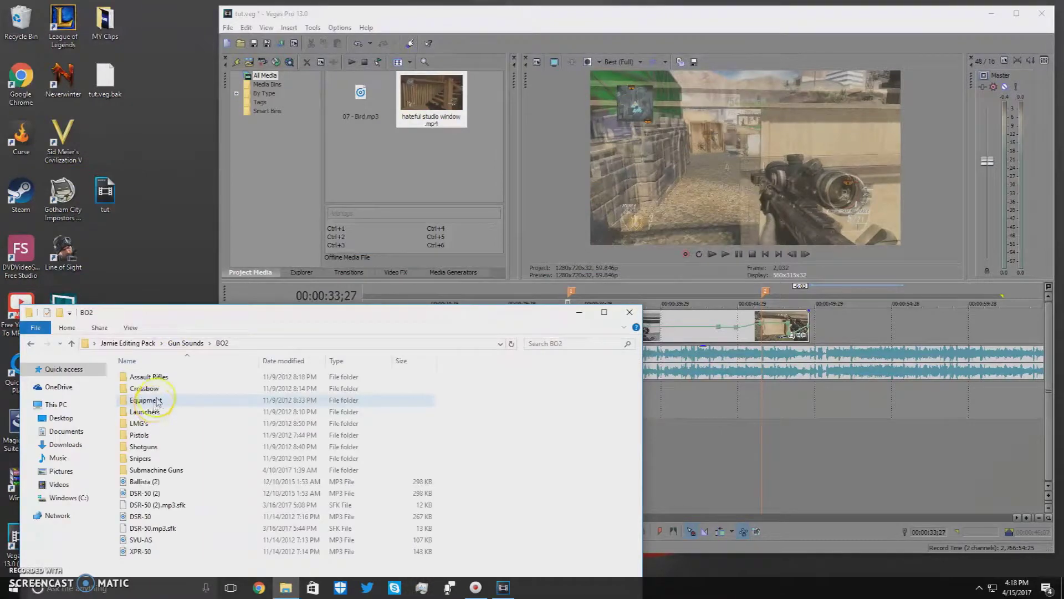
left_click_drag(162, 310, 138, 48)
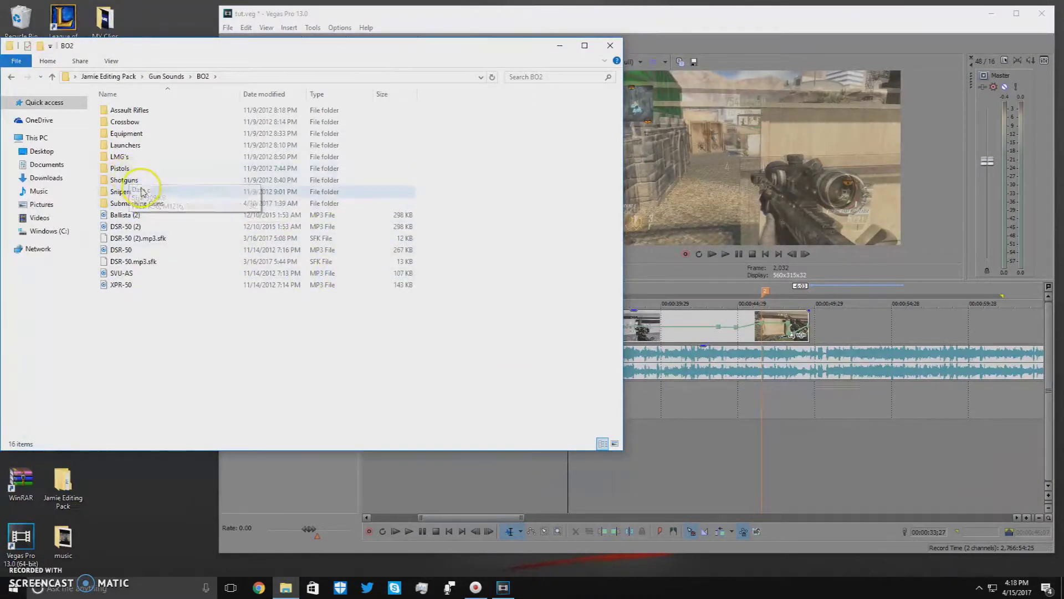
double_click(139, 192)
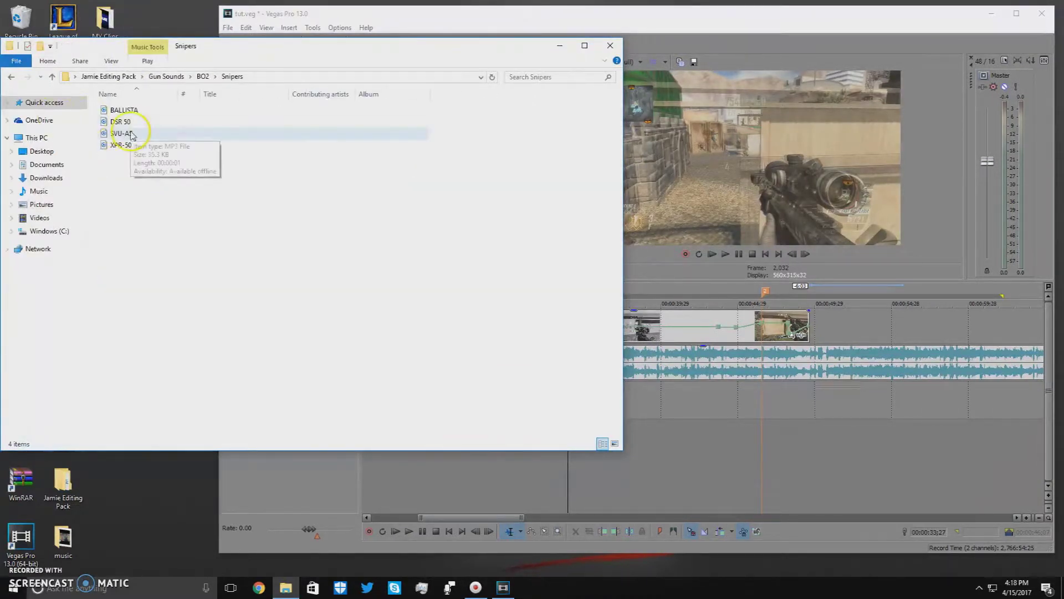
left_click_drag(125, 121, 645, 402)
left_click(610, 46)
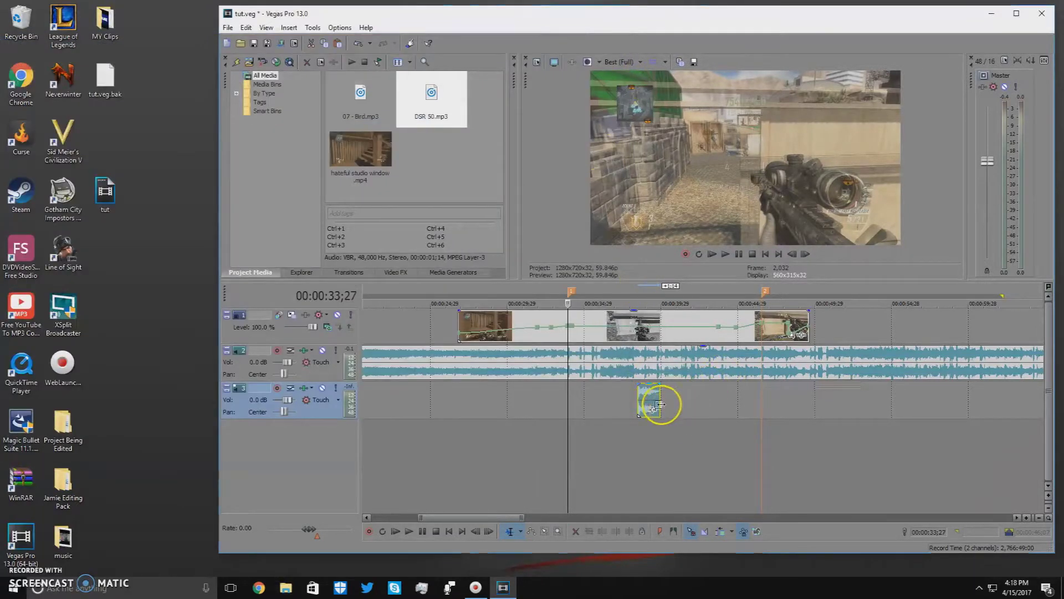
Shift the DSR 50 sound so its gunshot waveform starts at the playhead, 00:00:38;15, and split it there
left_click(647, 394)
scroll(647, 394, "up", 8)
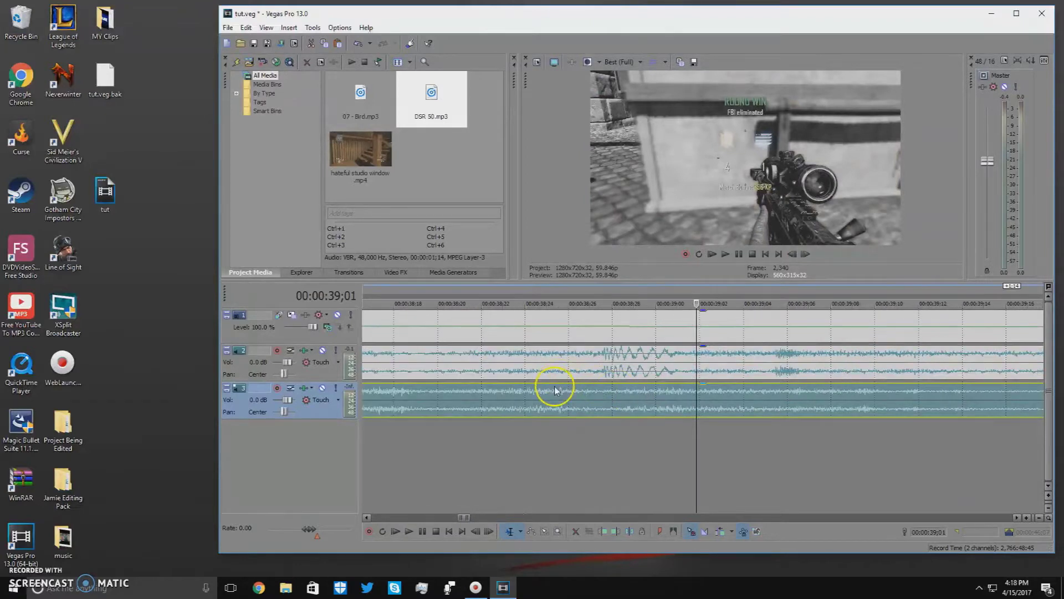
left_click(505, 399)
mouse_move(526, 403)
left_mouse_down()
mouse_move(511, 392)
mouse_move(530, 402)
left_mouse_up()
key("Right")
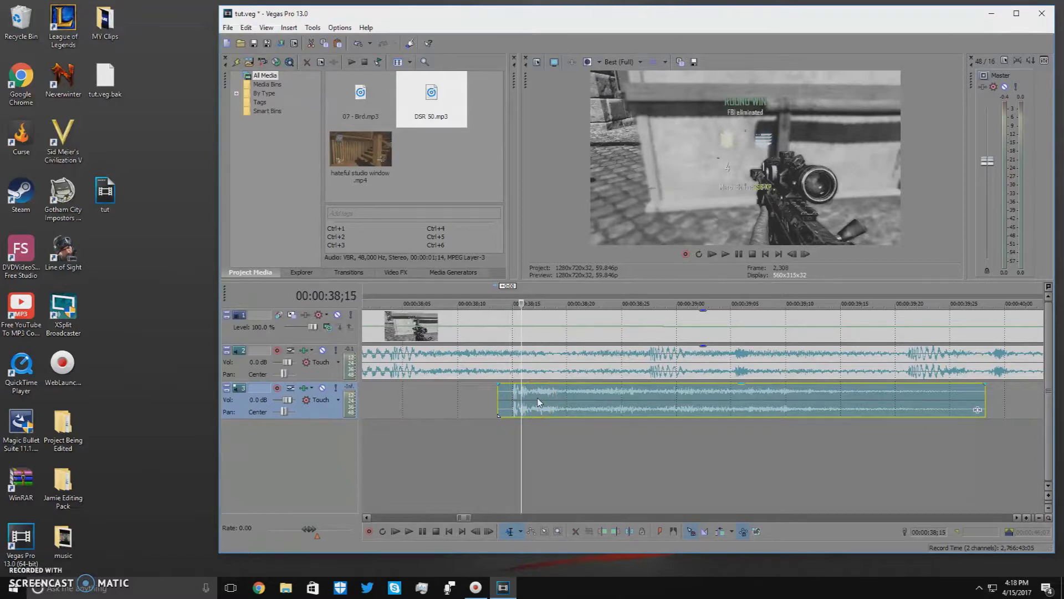
scroll(569, 418, "up", 3)
left_click_drag(537, 403, 604, 395)
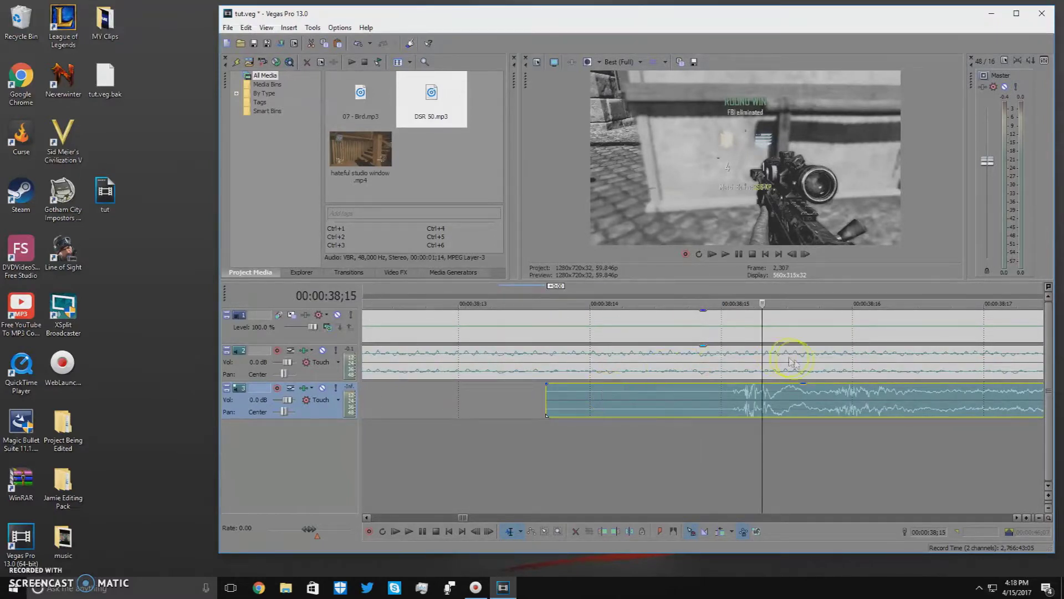
mouse_move(778, 410)
left_mouse_down()
mouse_move(807, 401)
mouse_move(784, 381)
mouse_move(759, 407)
left_mouse_up()
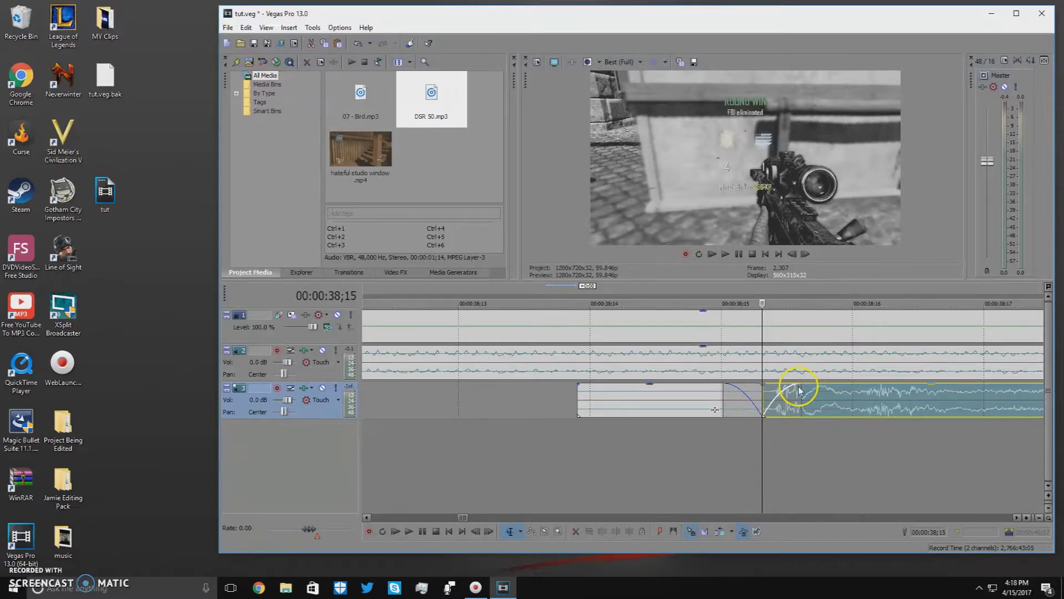
Remove the fade-in from the gunshot part and delete the silent piece before it
left_click_drag(798, 386, 762, 390)
right_click(733, 393)
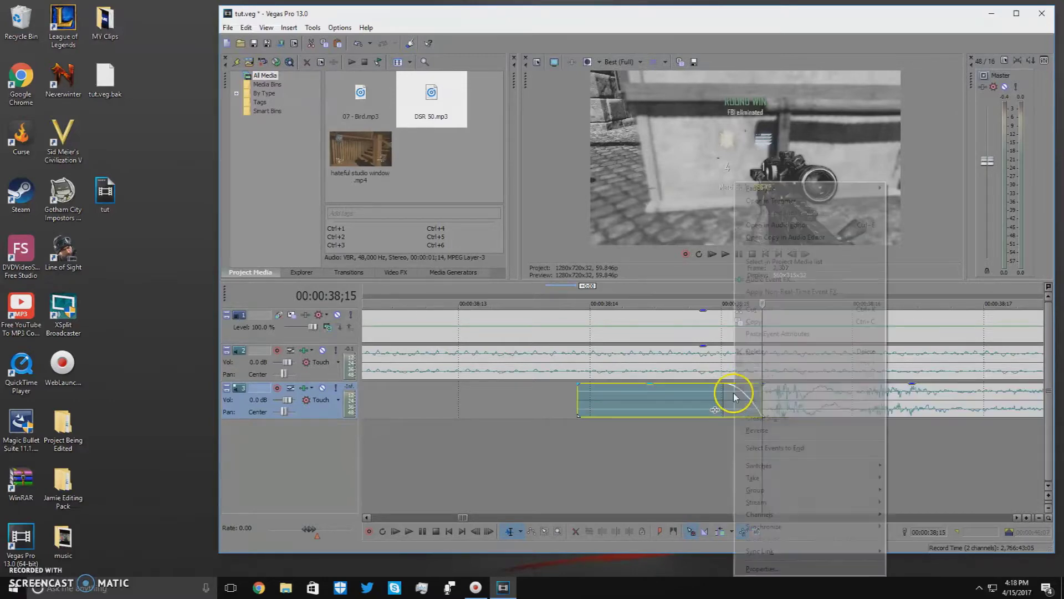
left_click(764, 312)
Add a long fade-out to the gunshot sound and move its start to marker 1
scroll(762, 366, "down", 6)
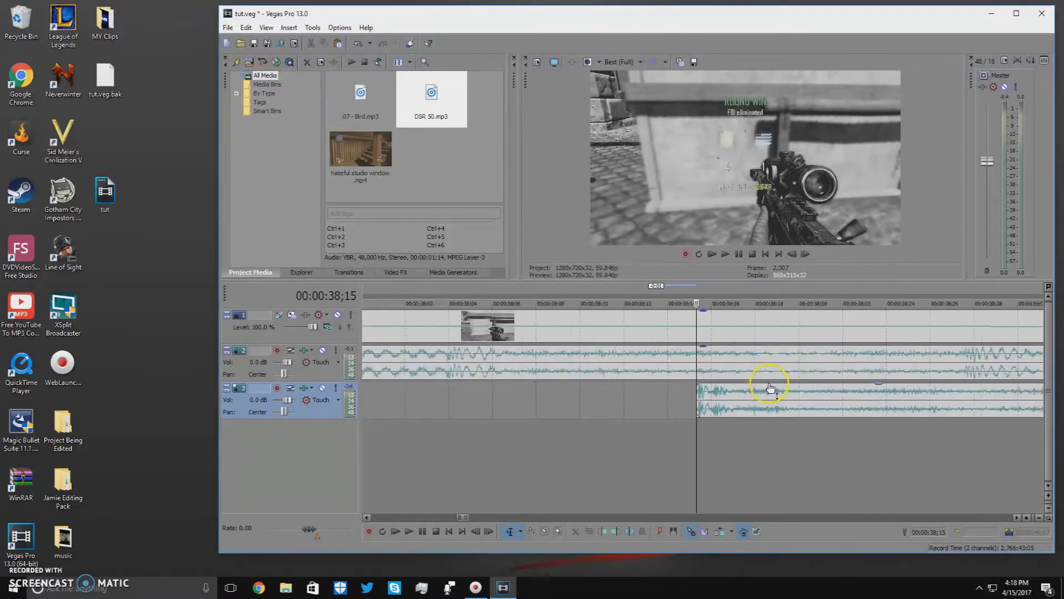
left_click_drag(813, 388, 721, 388)
scroll(718, 396, "down", 5)
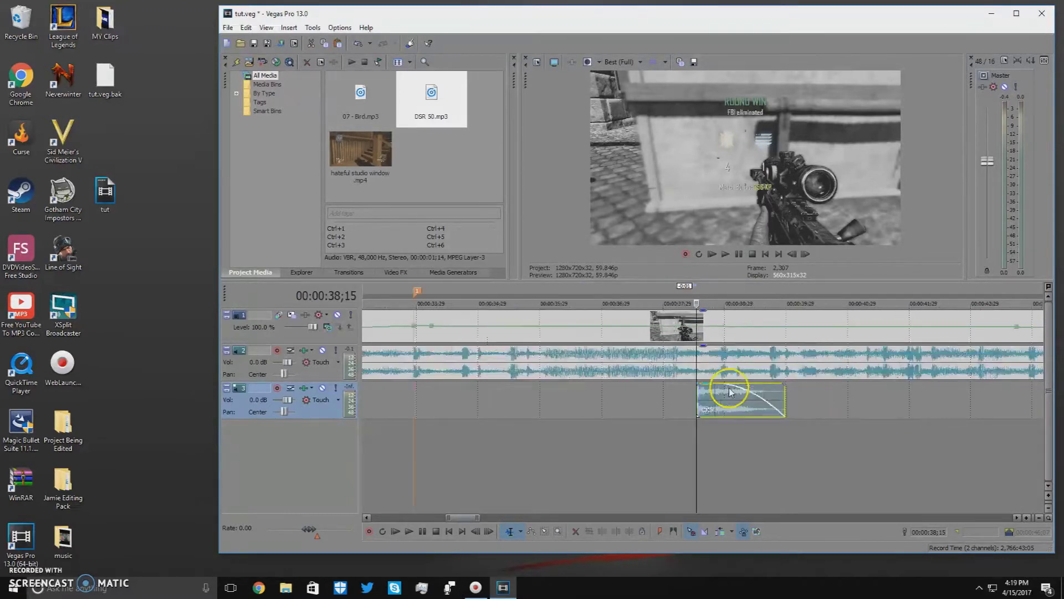
left_click_drag(703, 411, 622, 410)
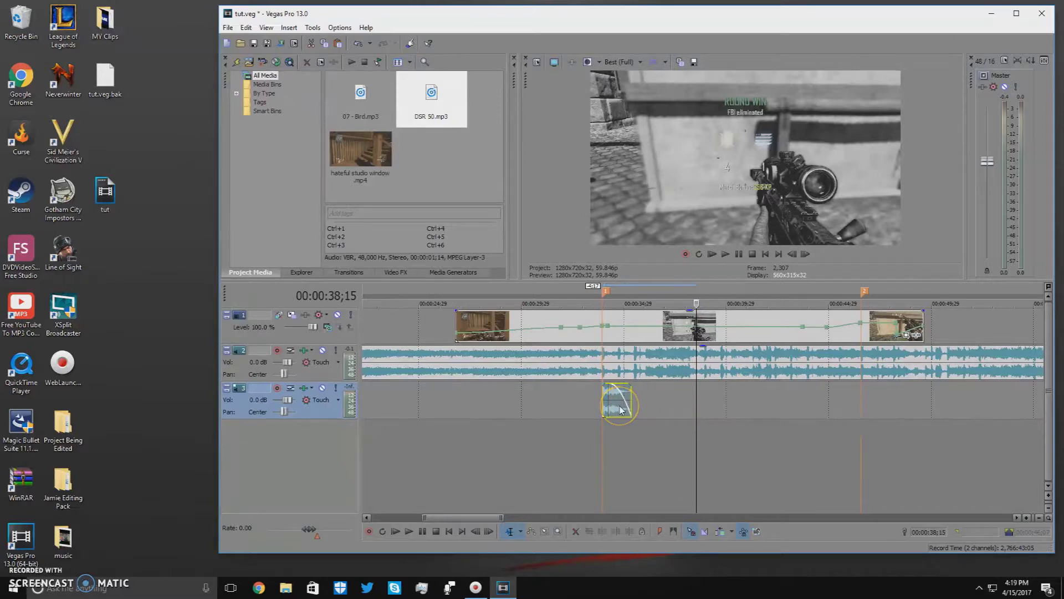
Copy the faded gunshot sound and paste it at marker 2 on the same track
right_click(621, 411)
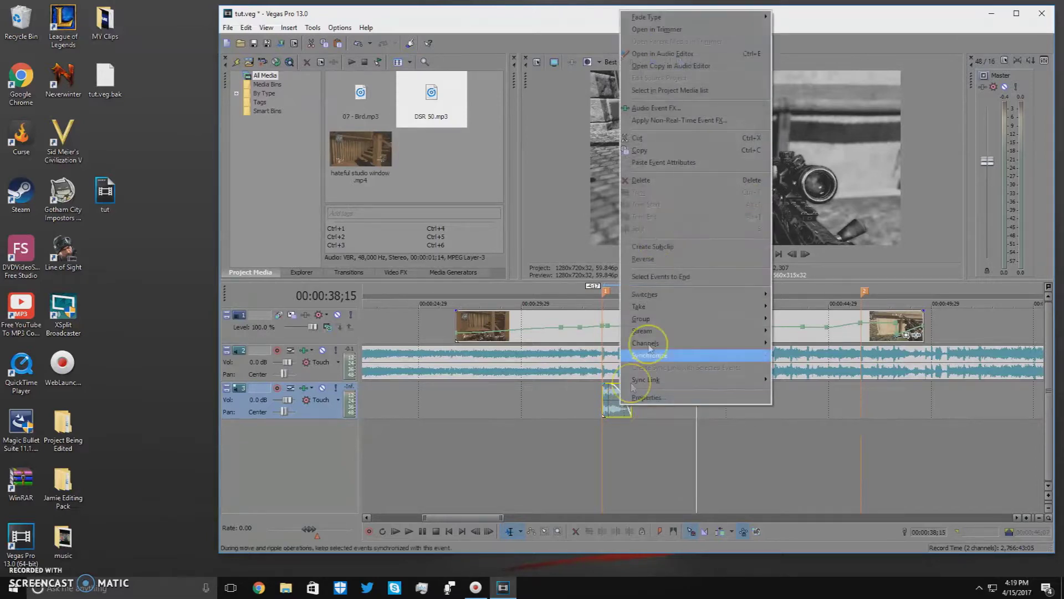
left_click(640, 151)
right_click(861, 407)
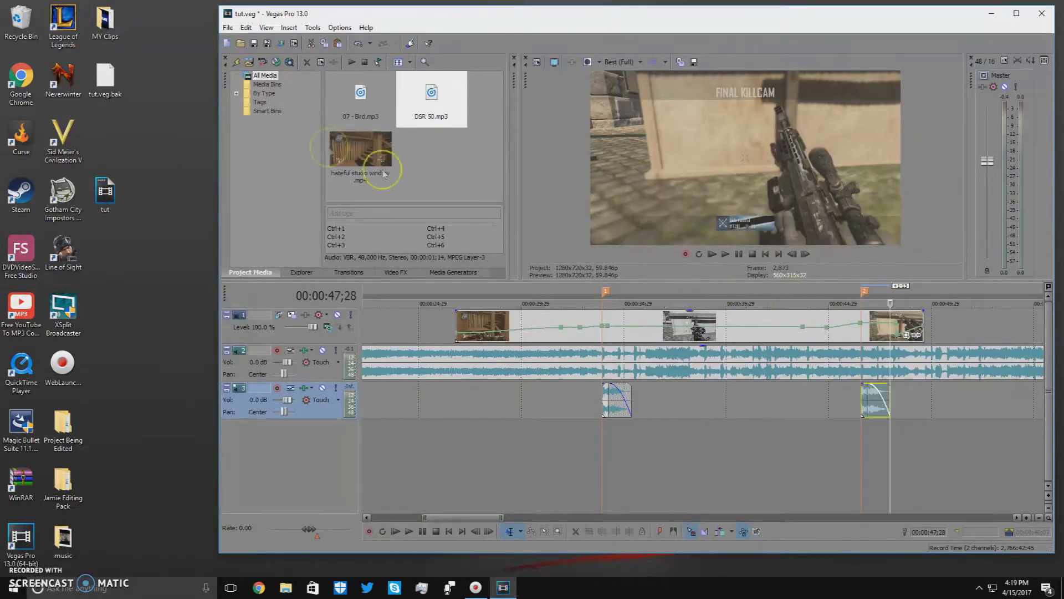
Maximize the editing window and enlarge the video preview area above the timeline
double_click(499, 16)
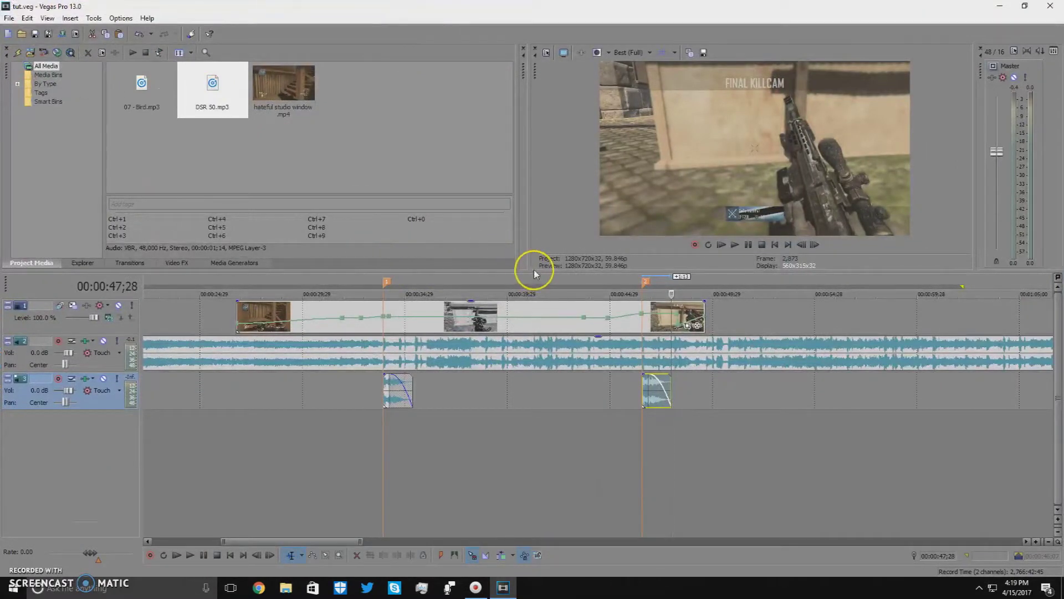
left_click_drag(534, 269, 459, 356)
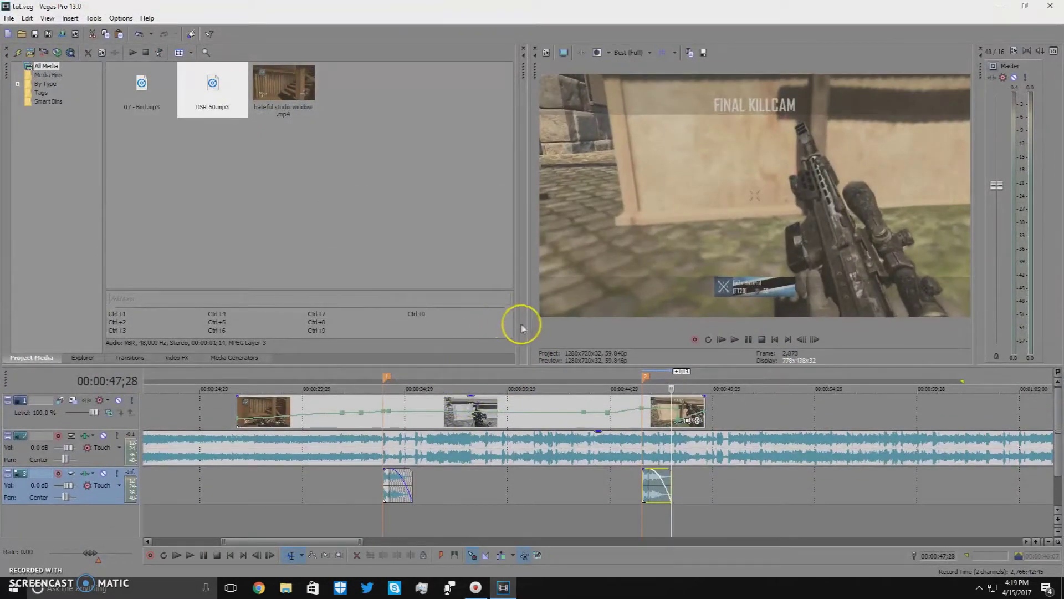
Split the music track at 00:00:57;22, shortly after the gameplay clip, and delete the rest of the song
scroll(528, 404, "down", 5)
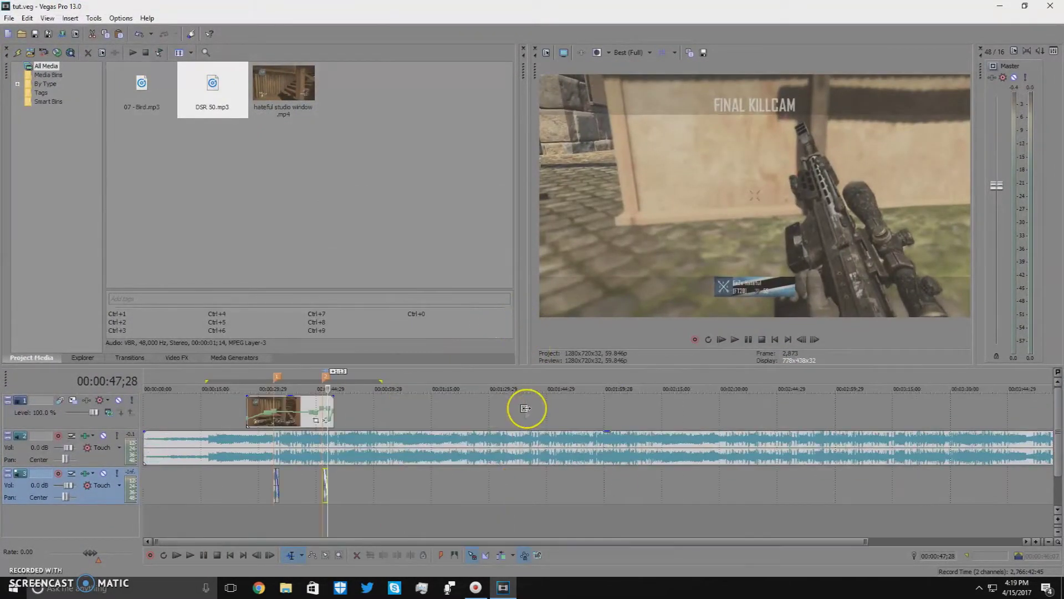
left_click(366, 455)
key("s")
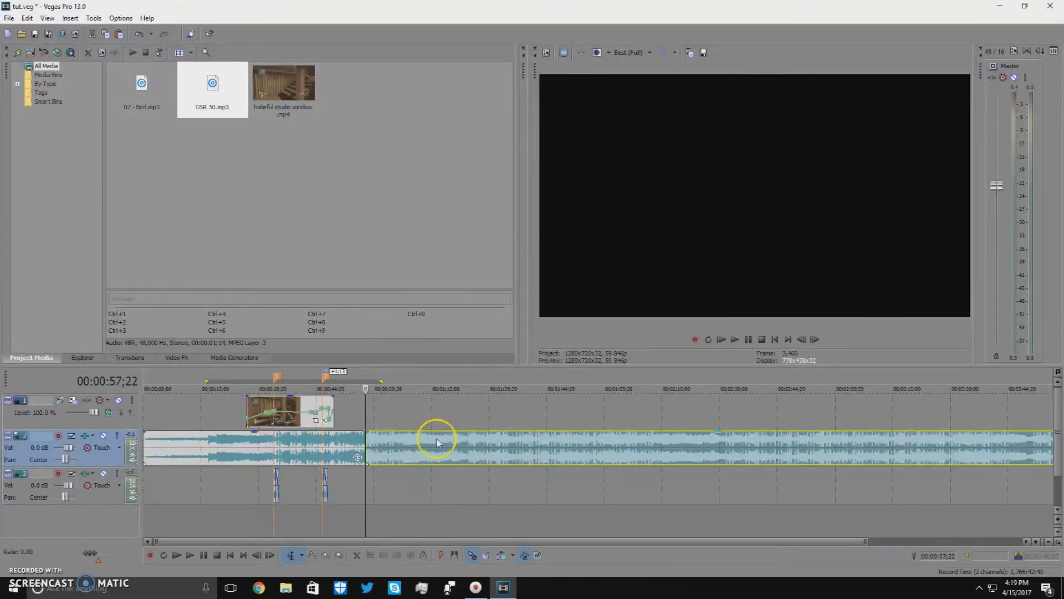
right_click(437, 442)
left_click(464, 178)
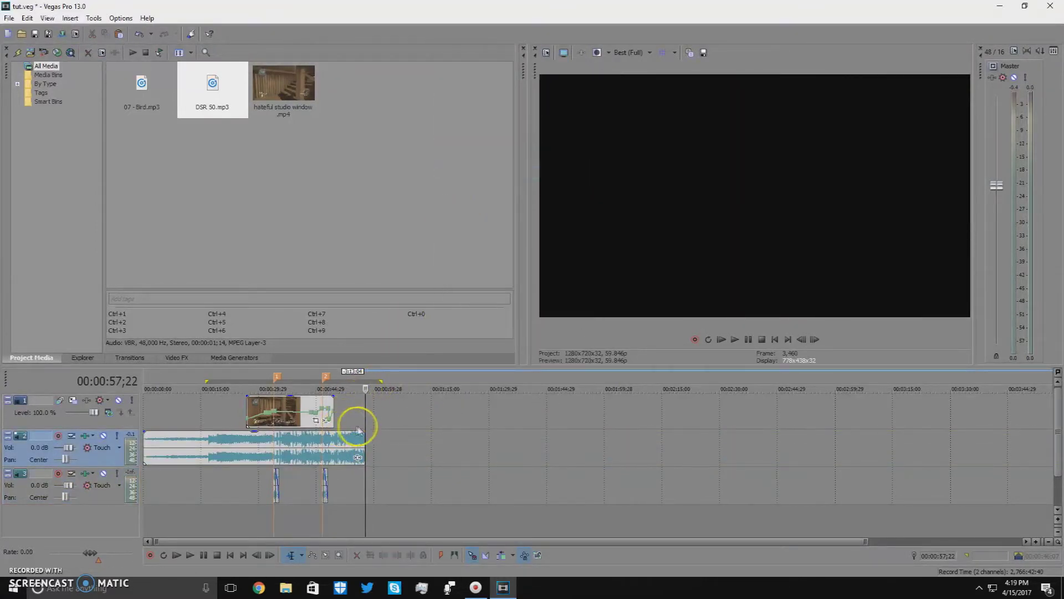
Split the music at the gameplay clip's end, 00:00:49;18, delete the remainder, and add a short fade-out to the music's new end
left_click(342, 446)
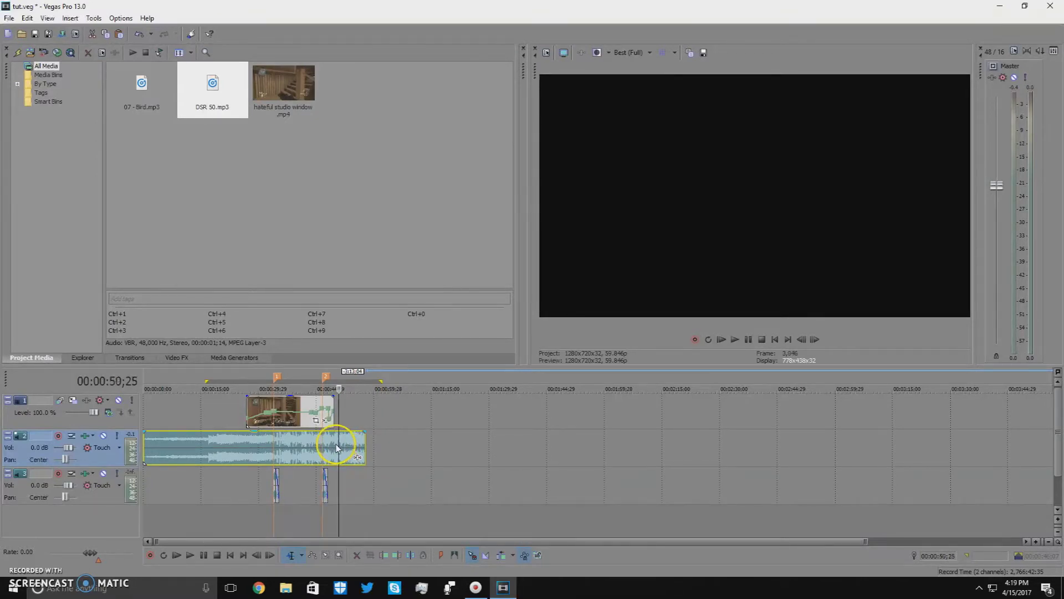
key("s")
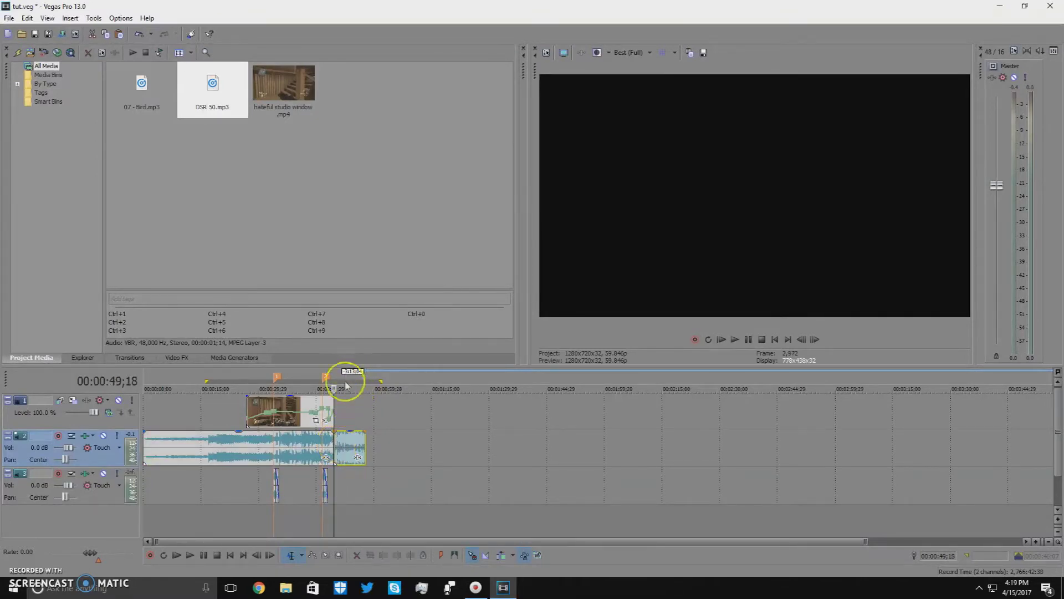
right_click(348, 445)
left_click(411, 176)
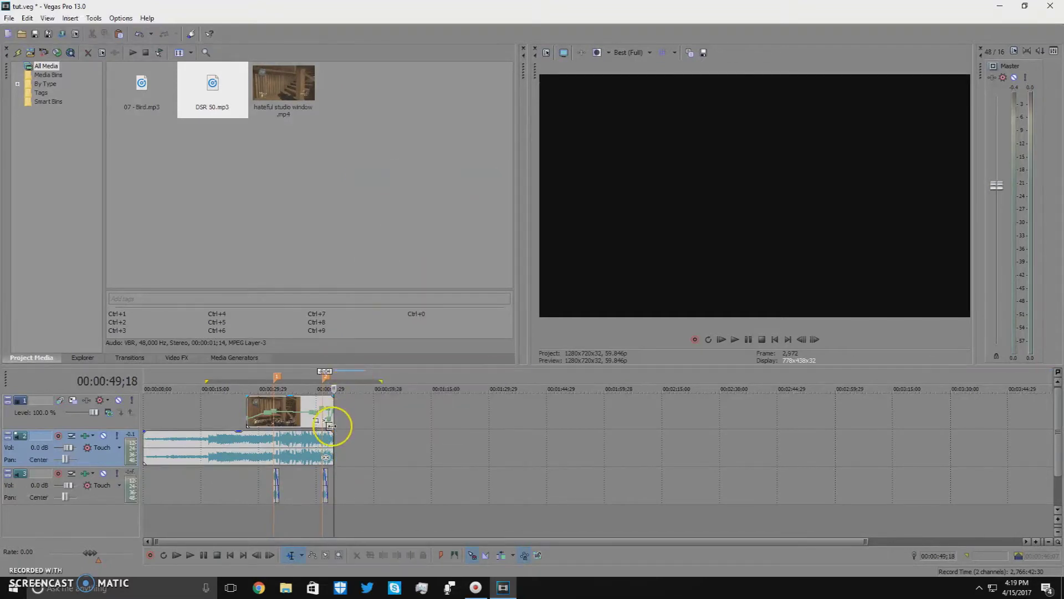
left_click_drag(334, 429, 329, 430)
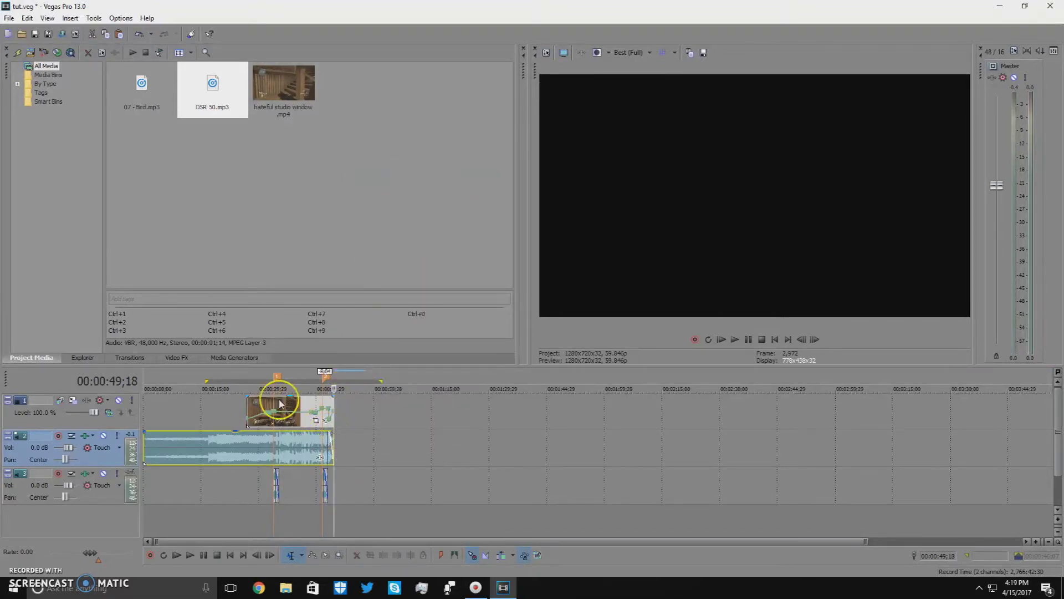
Set the loop region from shortly before the gameplay clip to its end and preview the edit
left_click_drag(232, 375, 339, 374)
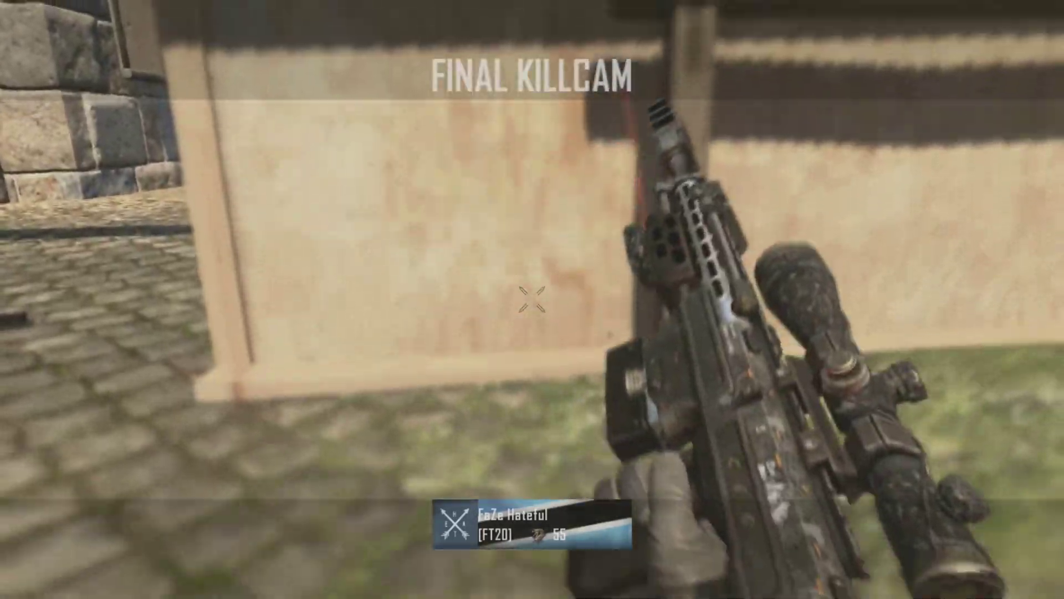
left_click(334, 279)
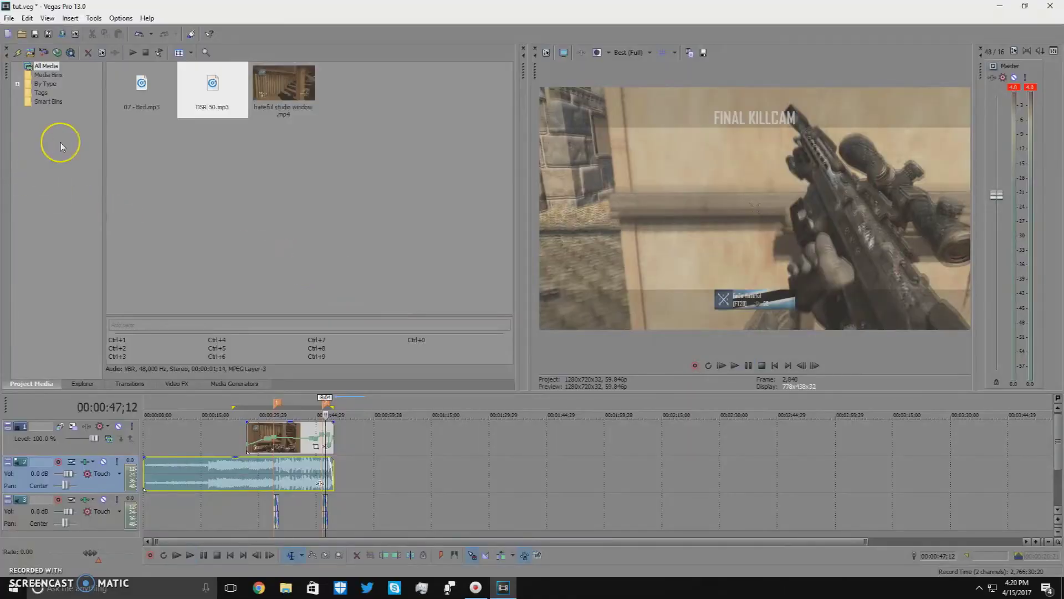